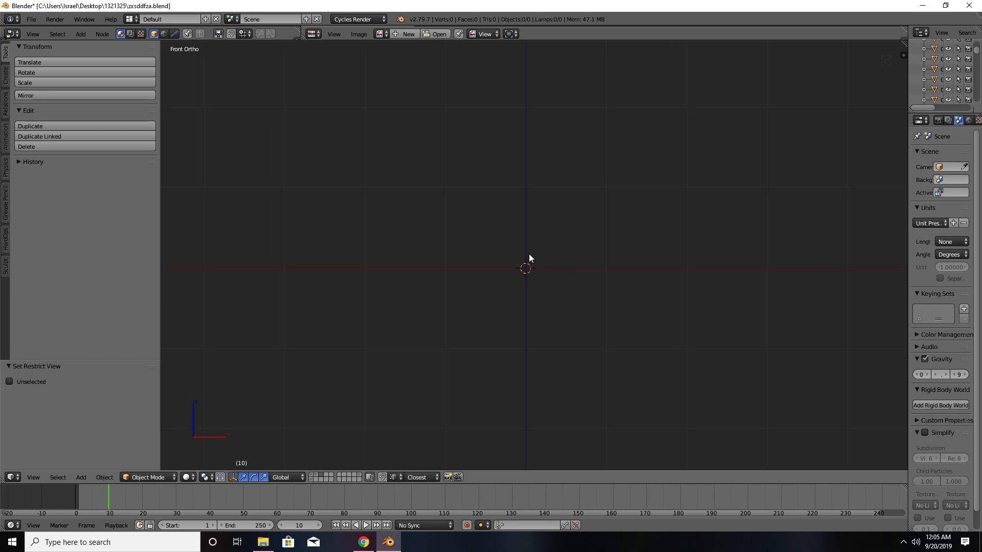
# - Add a mesh cylinder at the origin with 64 vertices
pyautogui.hotkey('shift', 'a')
pyautogui.moveTo(532, 256)
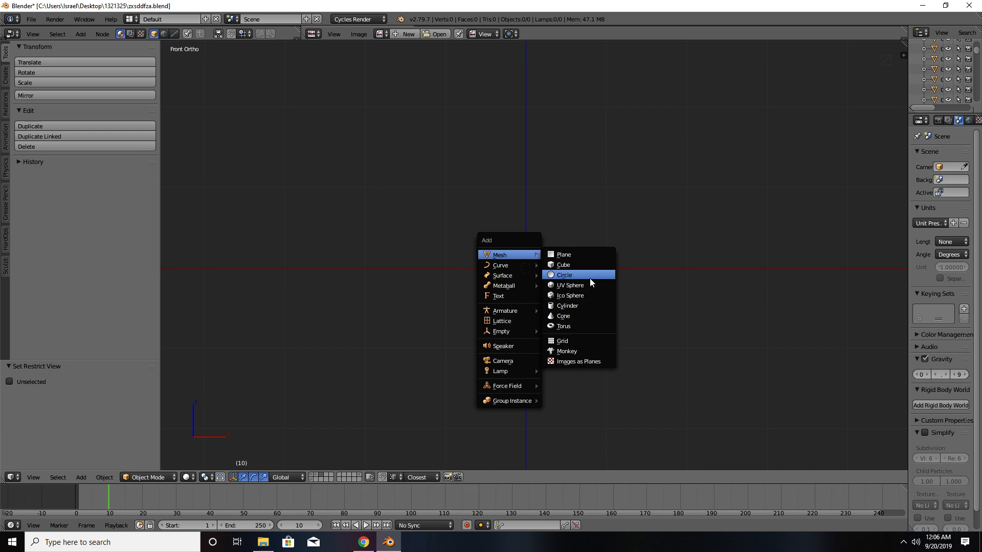
pyautogui.click(582, 306)
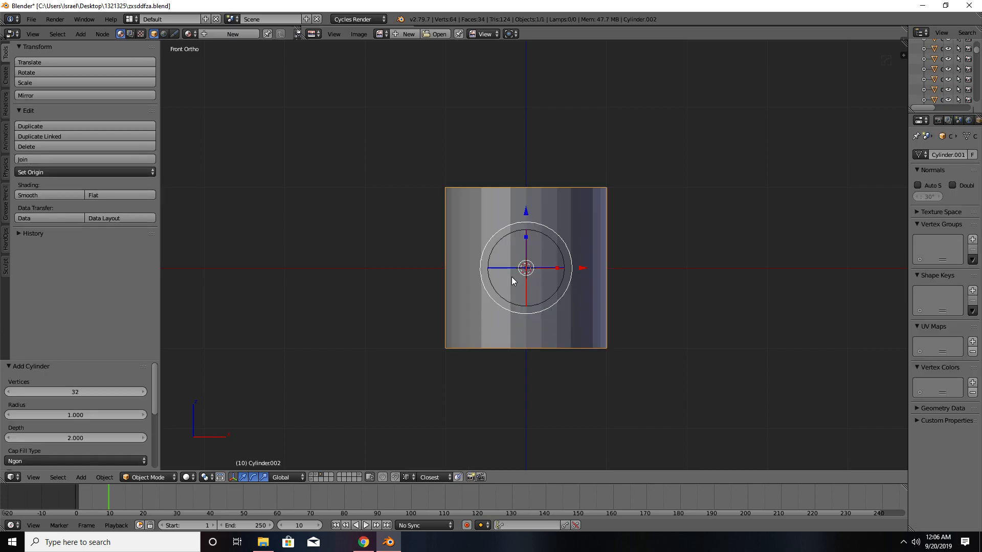
pyautogui.click(116, 392)
pyautogui.write('64')
pyautogui.press('Return')
# - Rotate the cylinder 90° about the X axis and stretch it along Y by a factor of about 1.38
pyautogui.write('rx90')
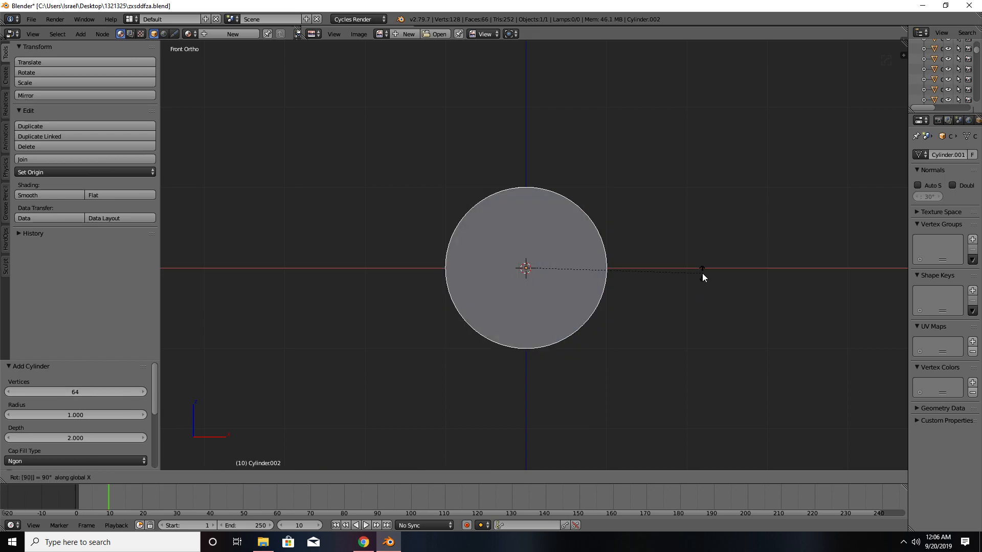
pyautogui.press('Return')
pyautogui.moveTo(618, 278); pyautogui.dragTo(561, 284, button='middle')
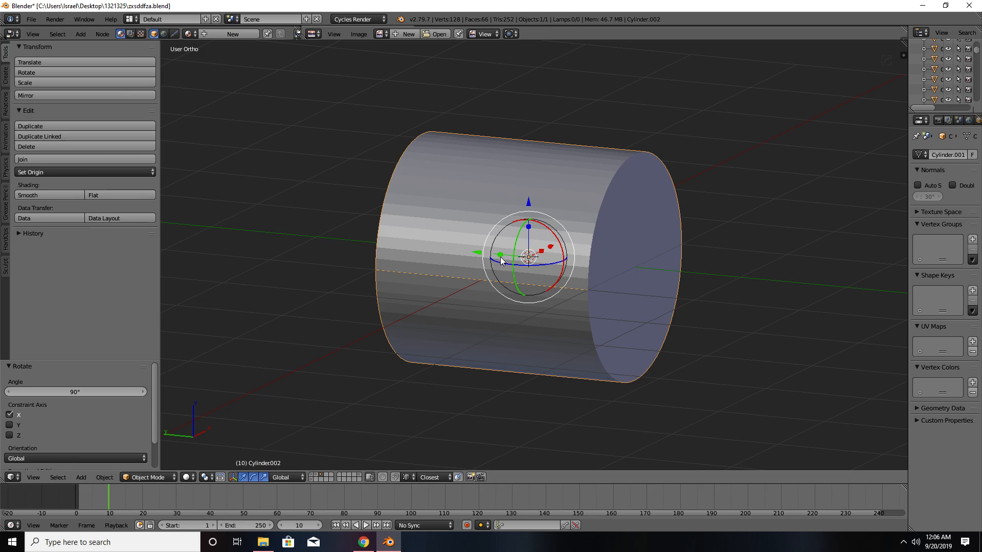
pyautogui.press('s')
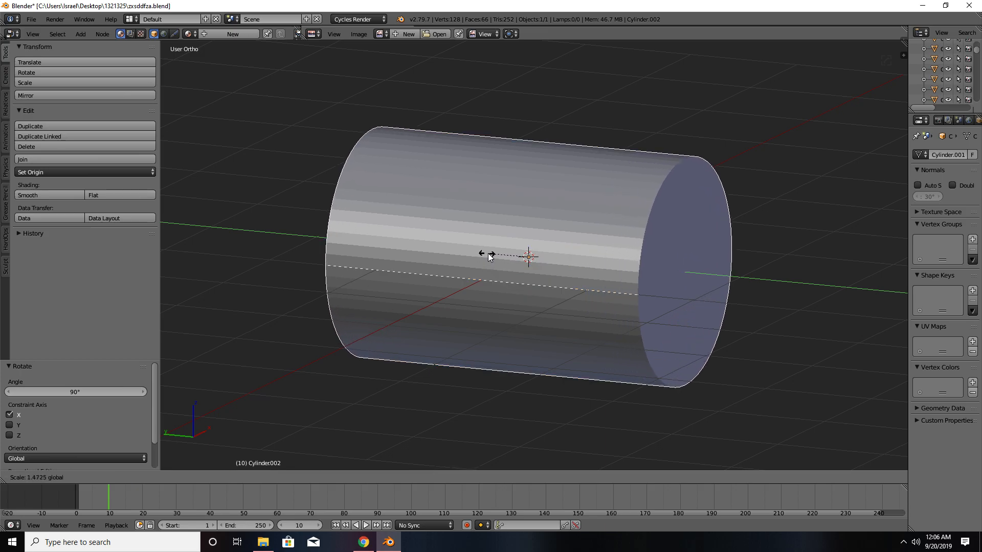
pyautogui.click(489, 255)
pyautogui.moveTo(726, 243); pyautogui.dragTo(562, 242, button='middle')
pyautogui.press('KP_1')
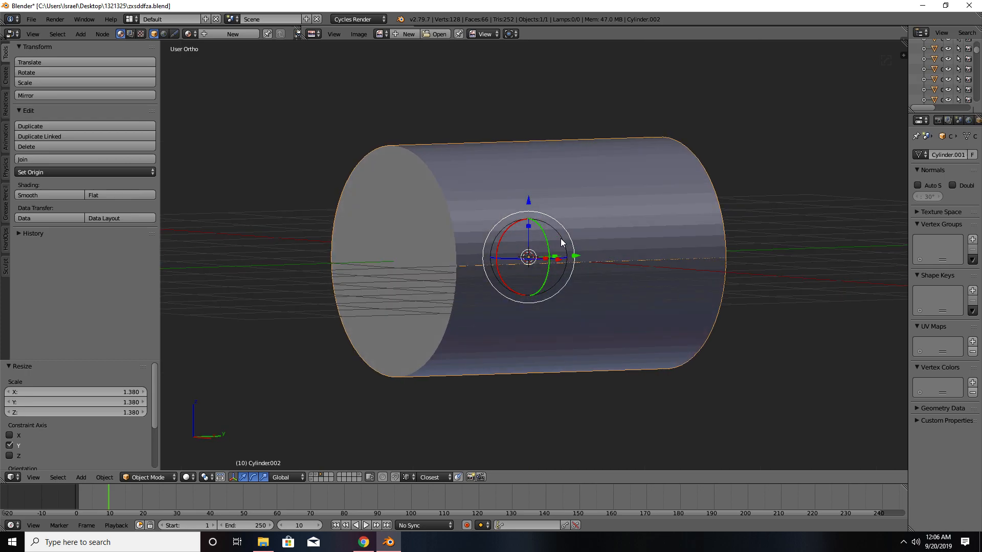
# - Shade the cylinder smooth and apply its rotation and scale
pyautogui.click(56, 194)
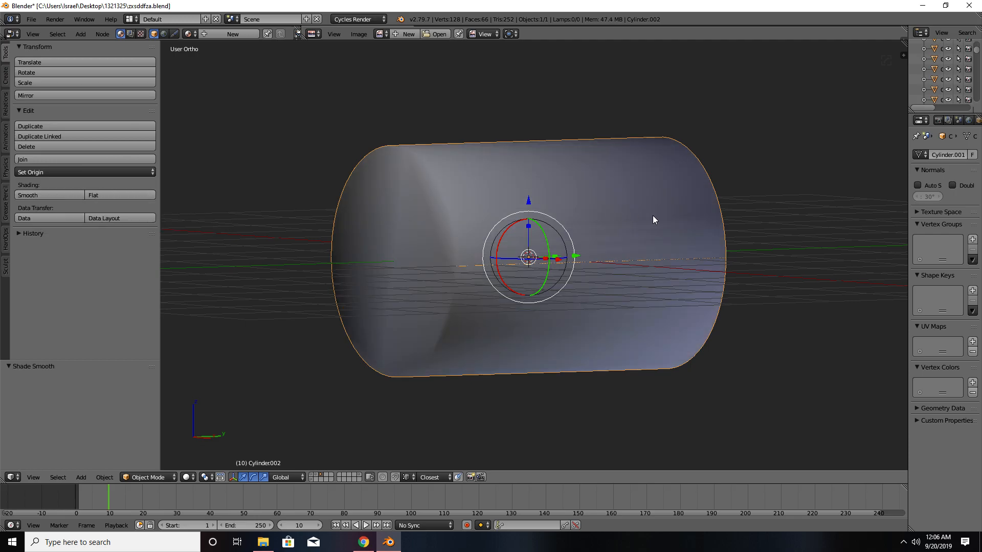
pyautogui.press('n')
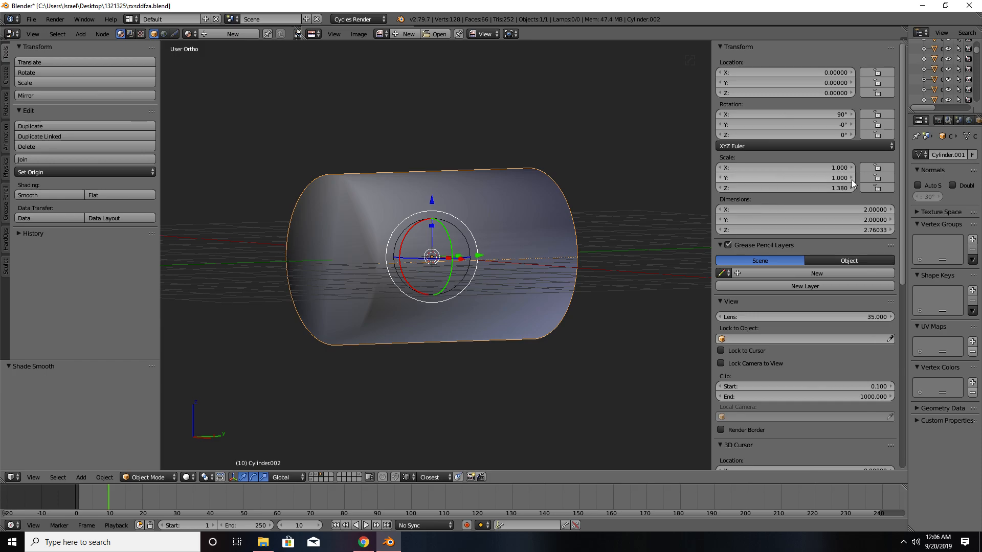
pyautogui.hotkey('ctrl', 'a')
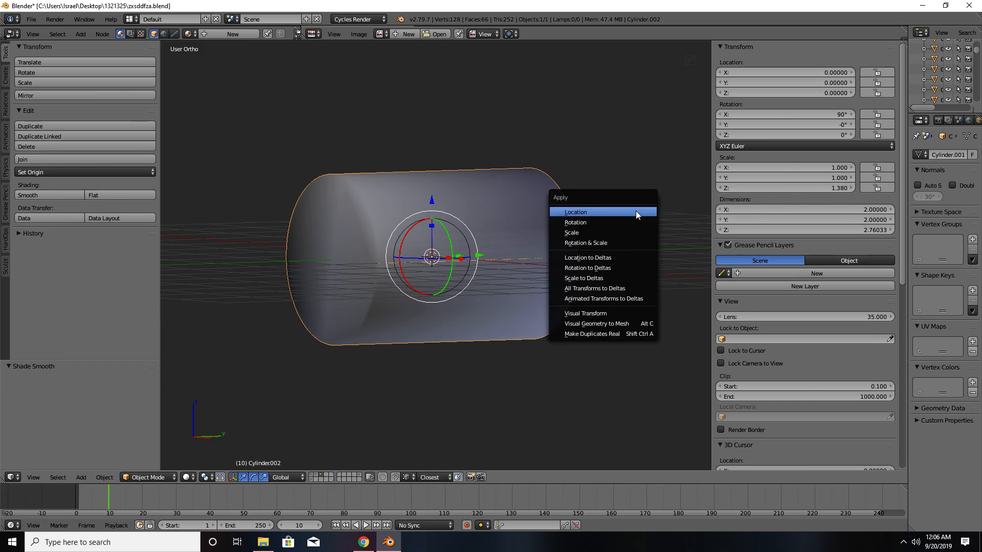
pyautogui.click(618, 242)
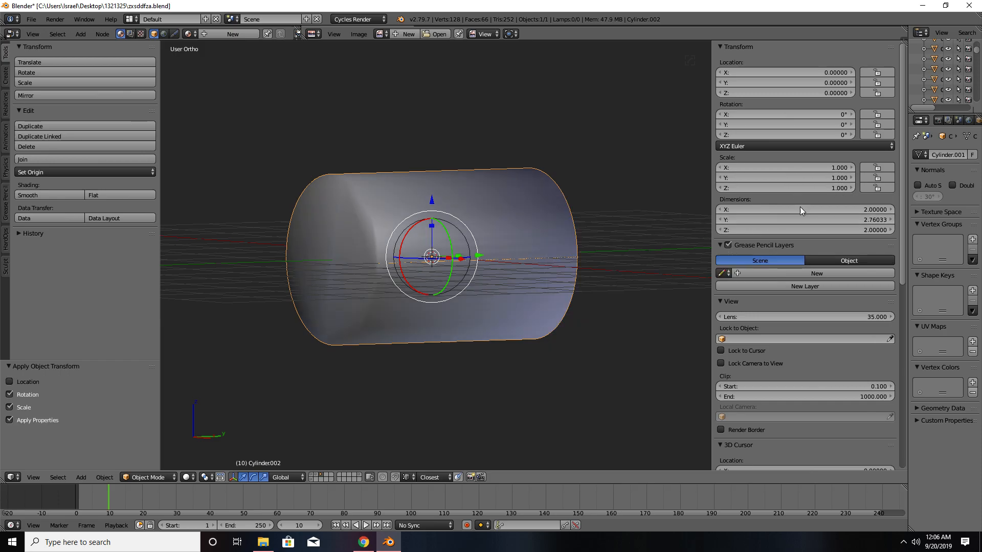
pyautogui.press('n')
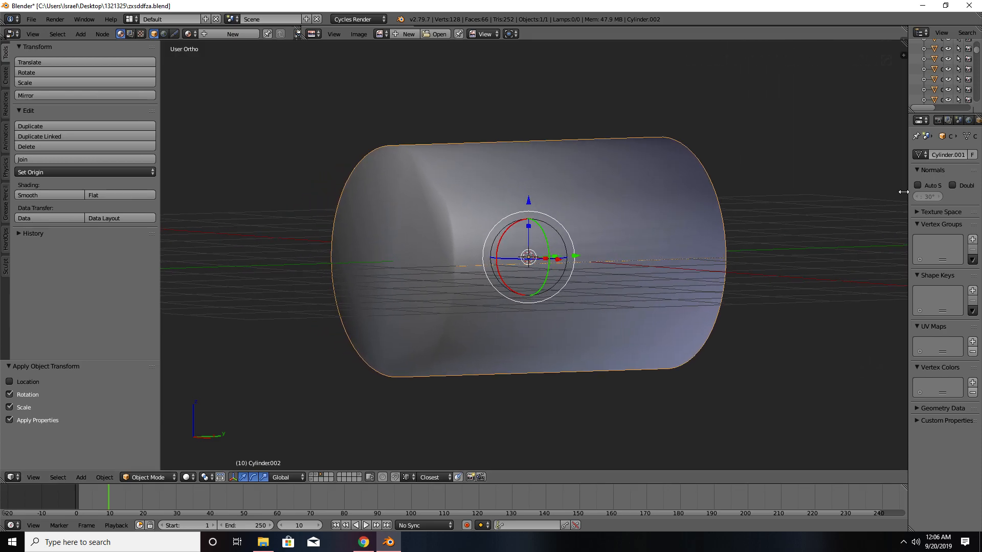
# - Widen the properties area and turn on Auto Smooth for the cylinder's normals
pyautogui.moveTo(910, 193); pyautogui.dragTo(771, 196)
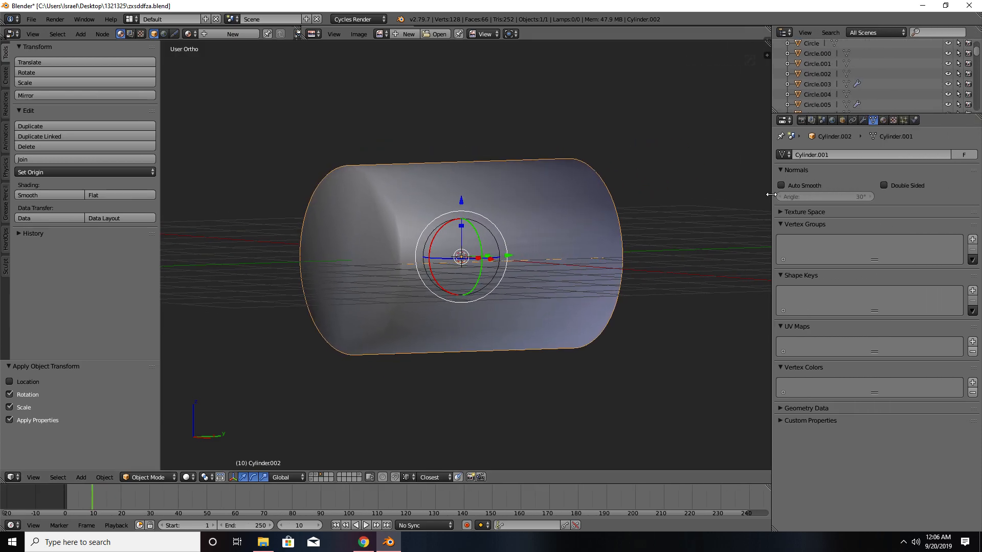
pyautogui.click(781, 185)
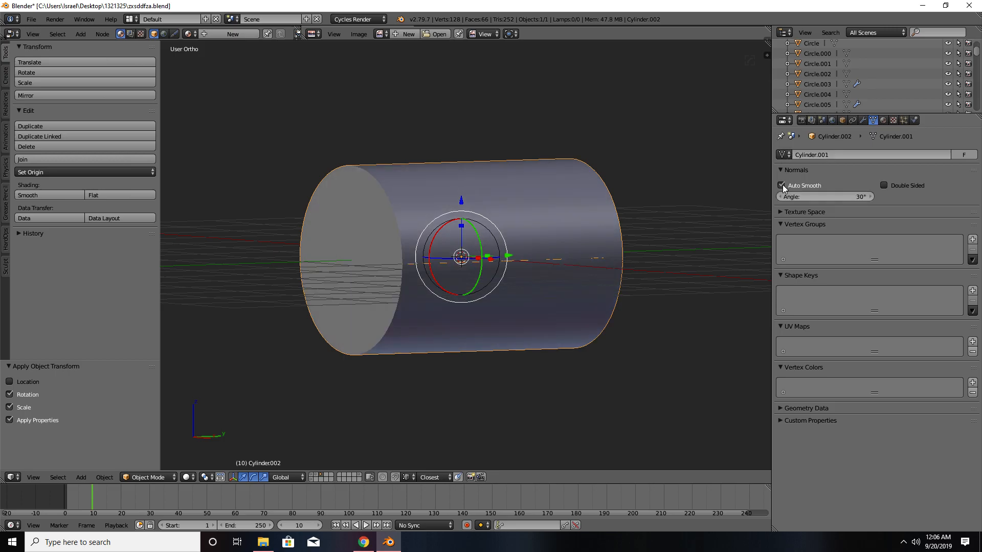
pyautogui.moveTo(311, 207); pyautogui.dragTo(399, 230, button='middle')
pyautogui.press('KP_1')
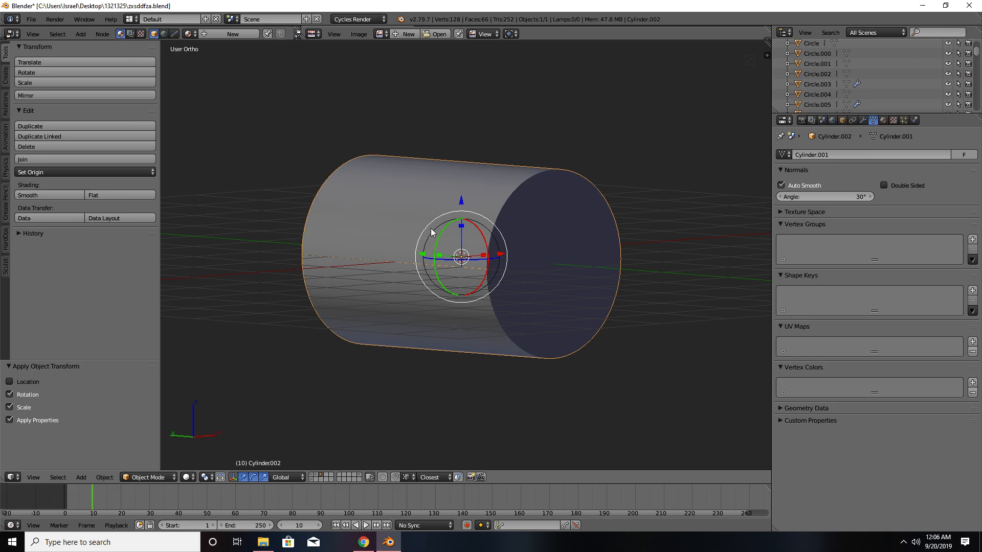
# - In Edit Mode with face selection, delete the cylinder's front end face
pyautogui.hotkey('ctrl', 'Tab')
pyautogui.hotkey('ctrl', 'Tab')
pyautogui.press('Tab')
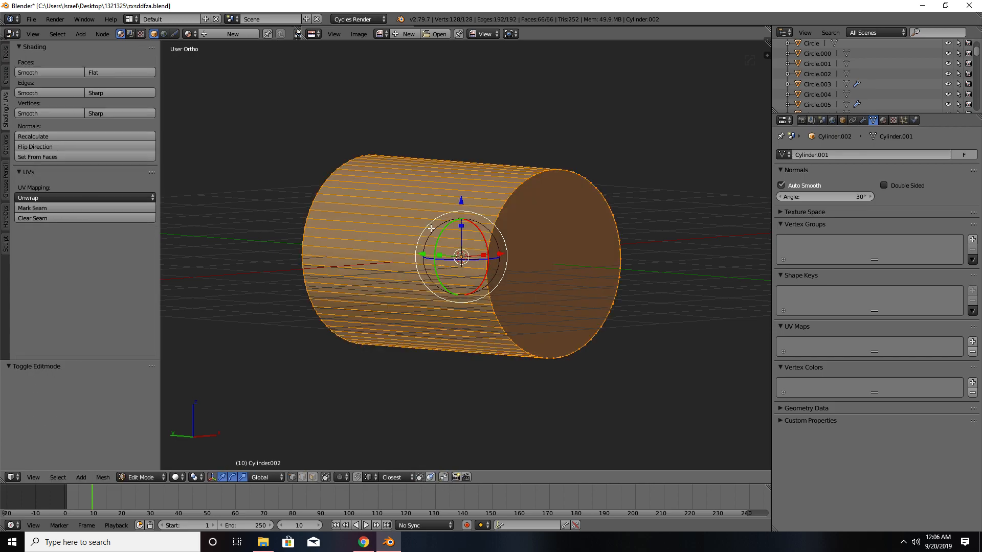
pyautogui.hotkey('ctrl', 'Tab')
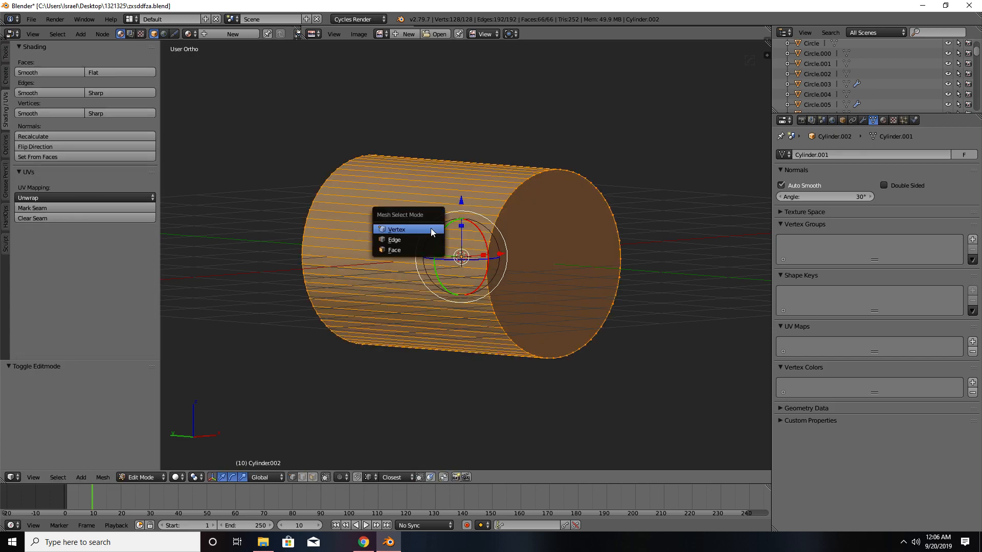
pyautogui.click(394, 251)
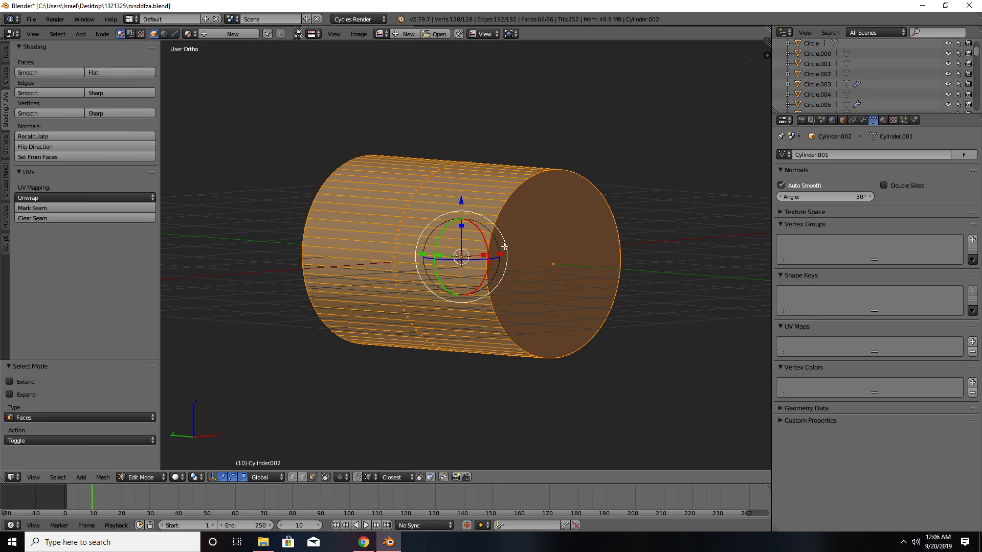
pyautogui.rightClick(572, 238)
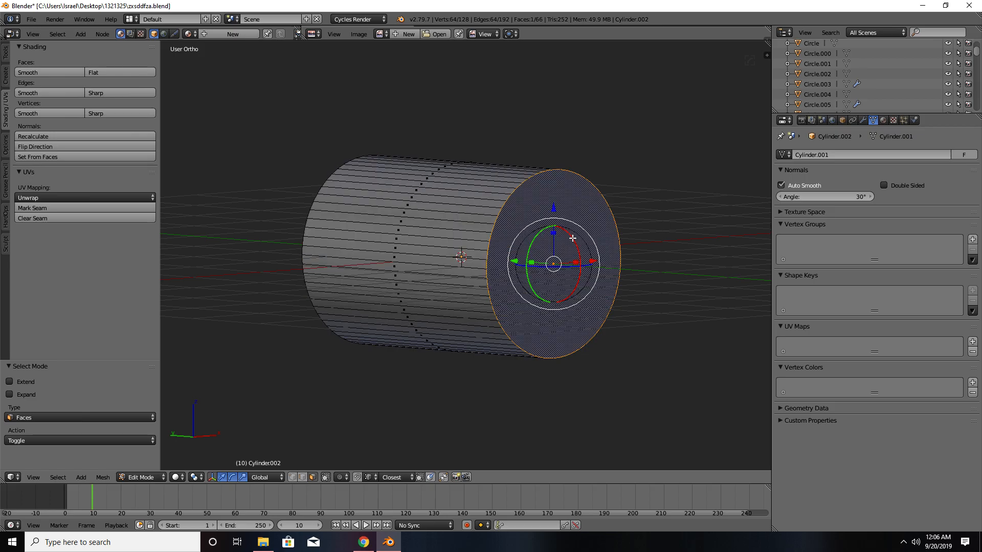
pyautogui.press('x')
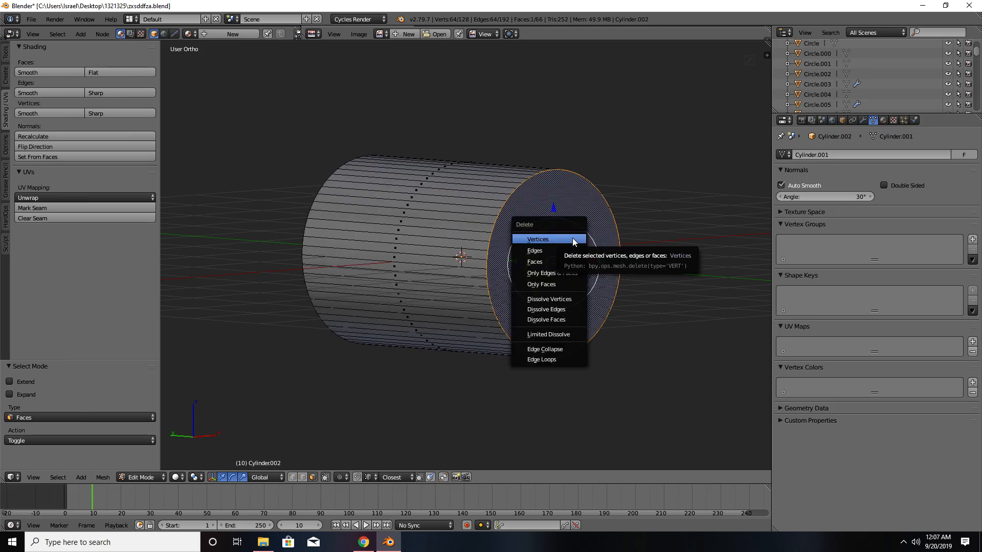
pyautogui.click(556, 260)
# - Delete the cylinder's back end face and return to Object Mode
pyautogui.moveTo(640, 269); pyautogui.dragTo(372, 264, button='middle')
pyautogui.press('ctrl+KP_1')
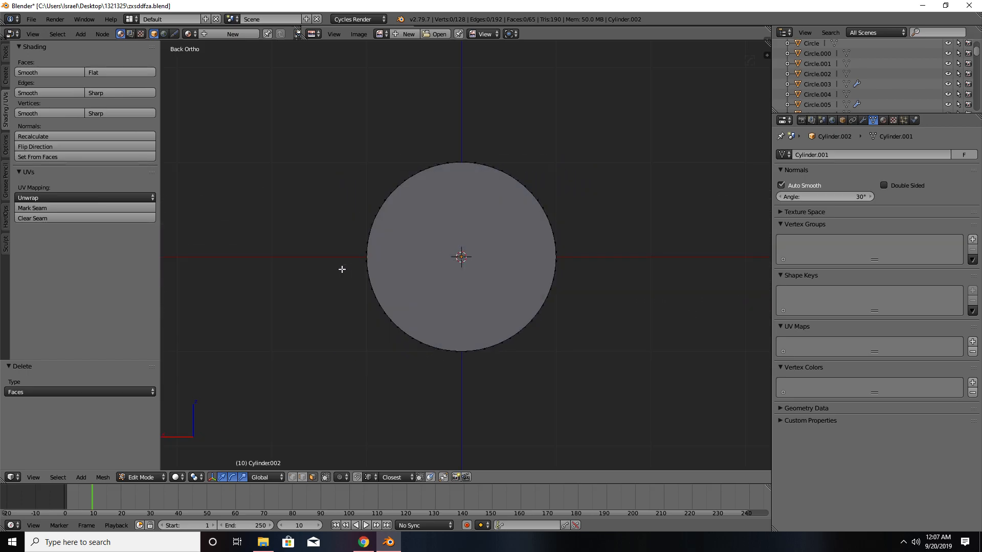
pyautogui.rightClick(491, 249)
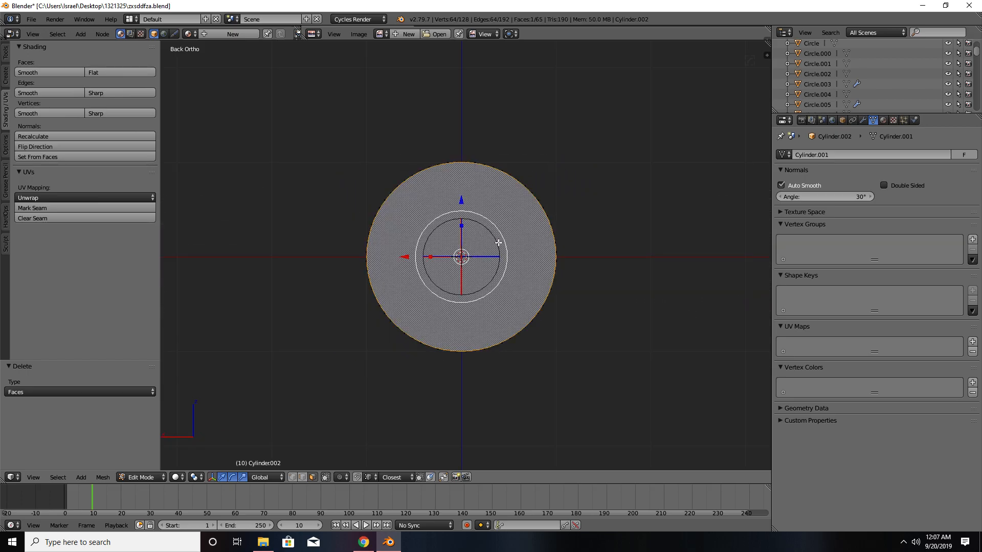
pyautogui.press('x')
pyautogui.click(573, 217)
pyautogui.moveTo(288, 260); pyautogui.dragTo(600, 285, button='middle')
pyautogui.press('Tab')
# - Move the open cylinder up along Z by about 1.17 units so it sits above the ground line
pyautogui.press('ctrl+KP_3')
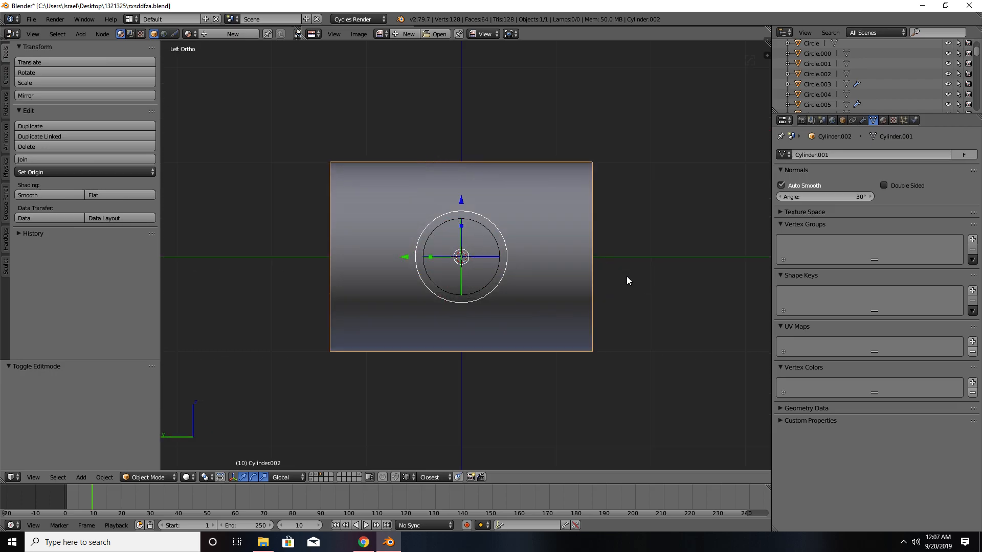
pyautogui.press('g')
pyautogui.press('z')
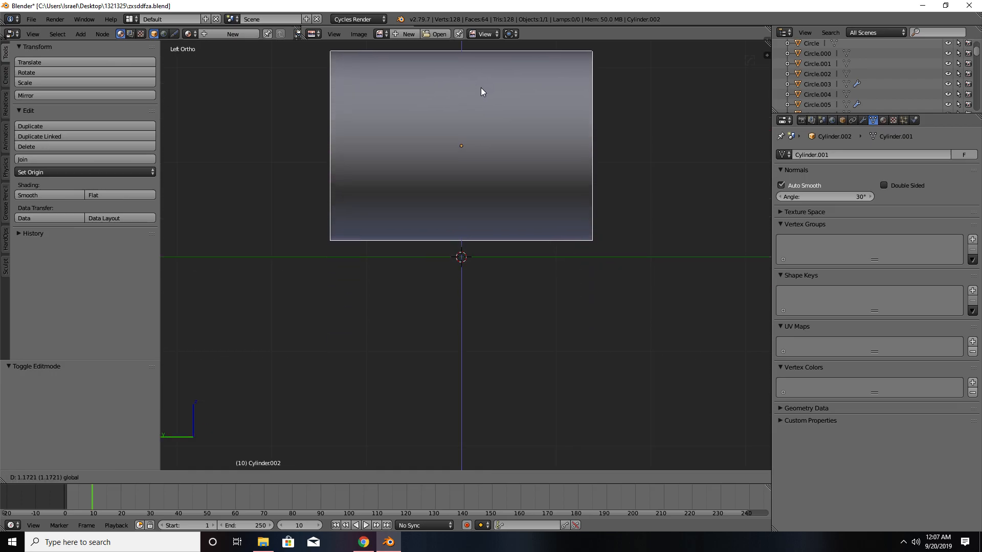
pyautogui.click(481, 87)
# - Add two evenly spaced loop cuts around the cylinder's wall without sliding them
pyautogui.scroll(-4, 547, 164)
pyautogui.moveTo(547, 165); pyautogui.dragTo(516, 269, button='middle')
pyautogui.scroll(4, 520, 269)
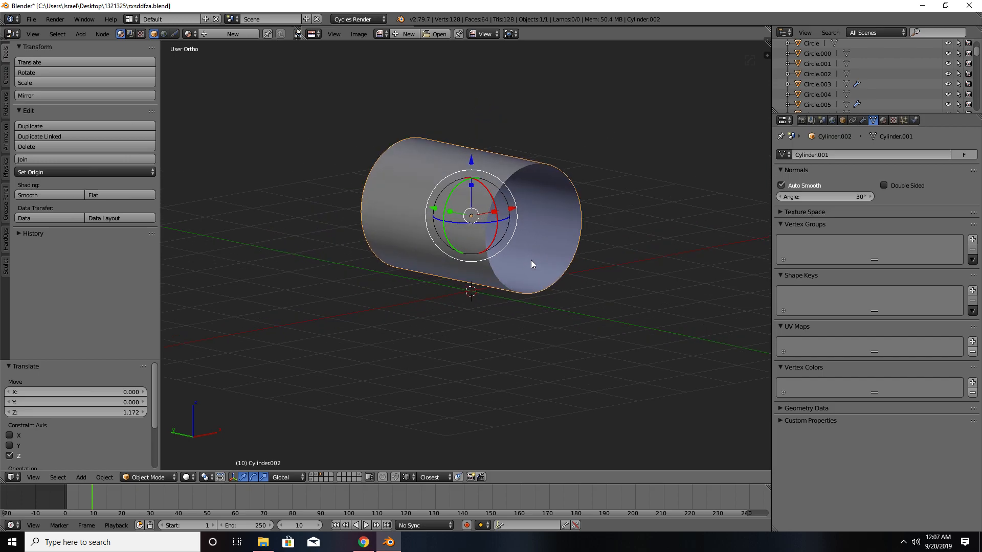
pyautogui.moveTo(560, 238); pyautogui.dragTo(411, 253, button='middle')
pyautogui.press('KP_3')
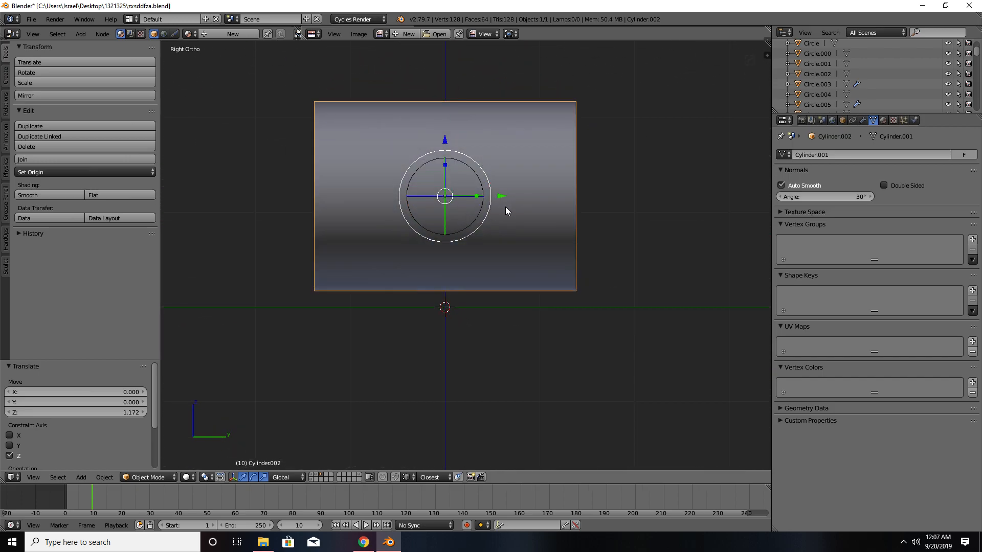
pyautogui.keyDown('shift'); pyautogui.moveTo(505, 204); pyautogui.dragTo(515, 250, button='middle'); pyautogui.keyUp('shift')
pyautogui.press('Tab')
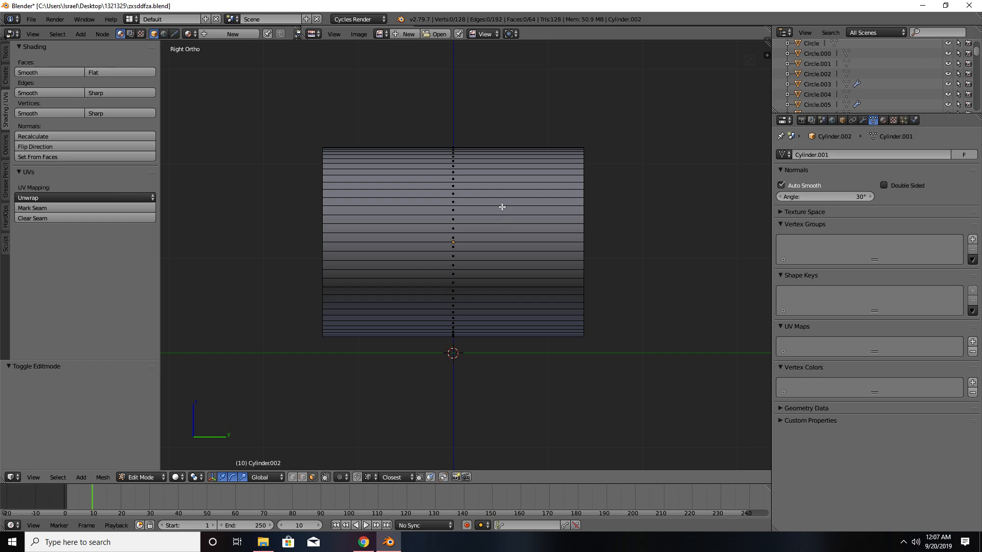
pyautogui.hotkey('ctrl', 'r')
pyautogui.scroll(1, 501, 189)
pyautogui.click(502, 189)
pyautogui.rightClick(502, 188)
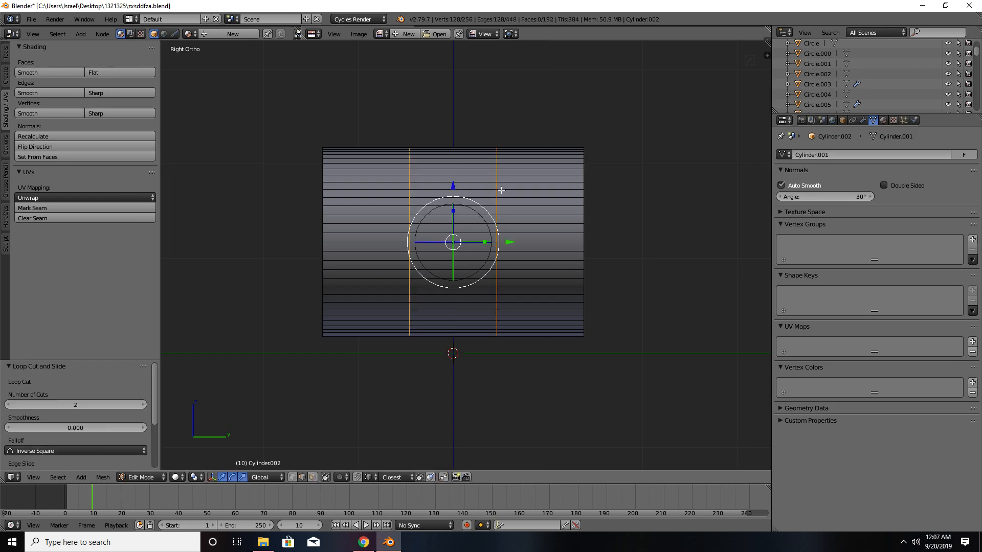
# - Spread the two edge loops toward the cylinder's ends by scaling them along Y by about 2.35
pyautogui.press('s')
pyautogui.press('y')
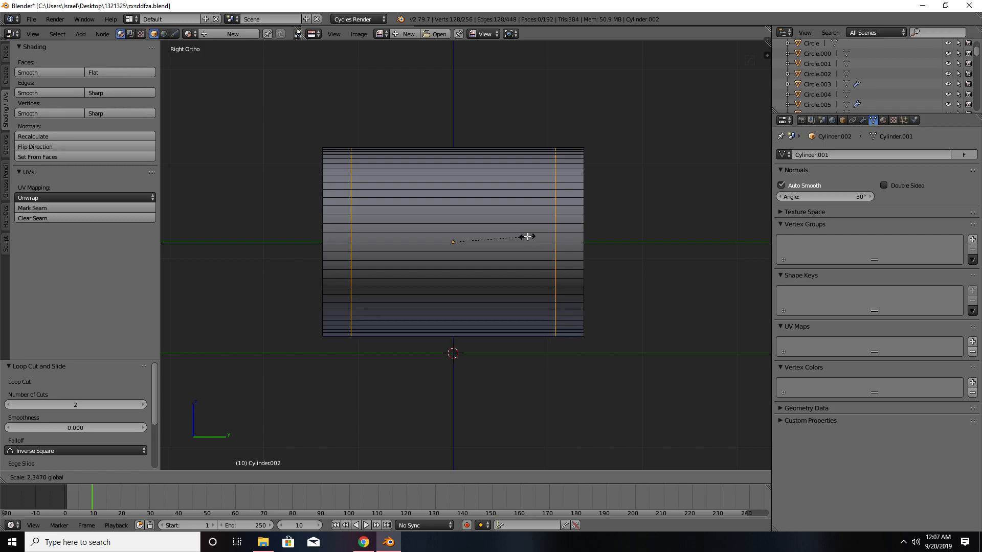
pyautogui.click(527, 237)
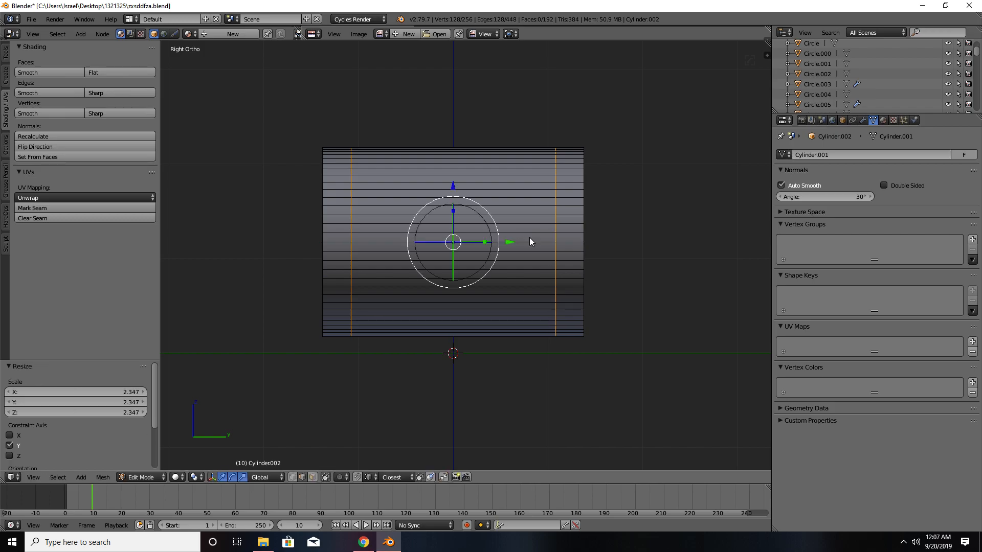
pyautogui.press('Tab')
# - Set the cylinder mesh to vertex selection in front view and deselect everything
pyautogui.moveTo(516, 238); pyautogui.dragTo(505, 269, button='middle')
pyautogui.press('KP_1')
pyautogui.press('Tab')
pyautogui.press('Tab')
pyautogui.press('Tab')
pyautogui.hotkey('ctrl', 'Tab')
pyautogui.click(510, 242)
pyautogui.keyDown('shift'); pyautogui.moveTo(519, 219); pyautogui.dragTo(520, 247, button='middle'); pyautogui.keyUp('shift')
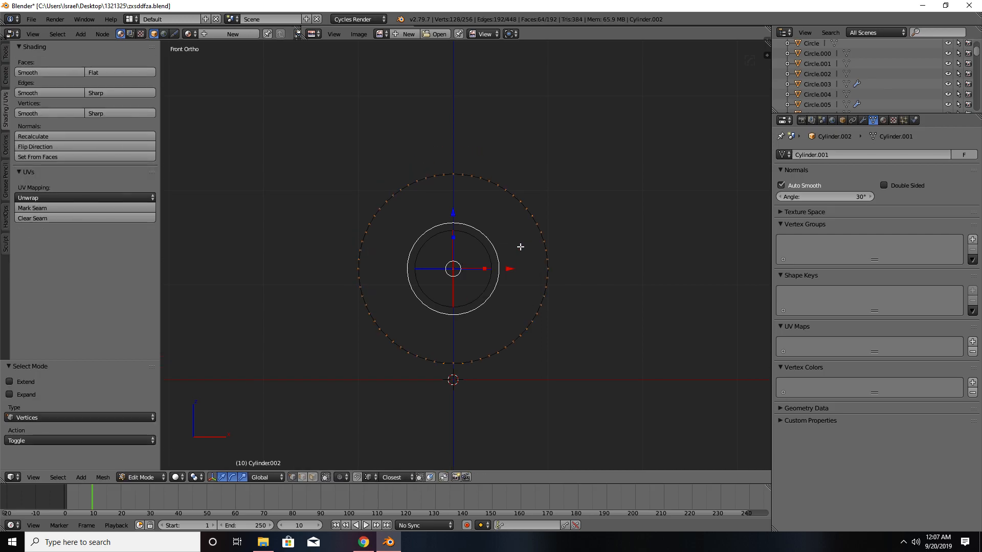
pyautogui.press('a')
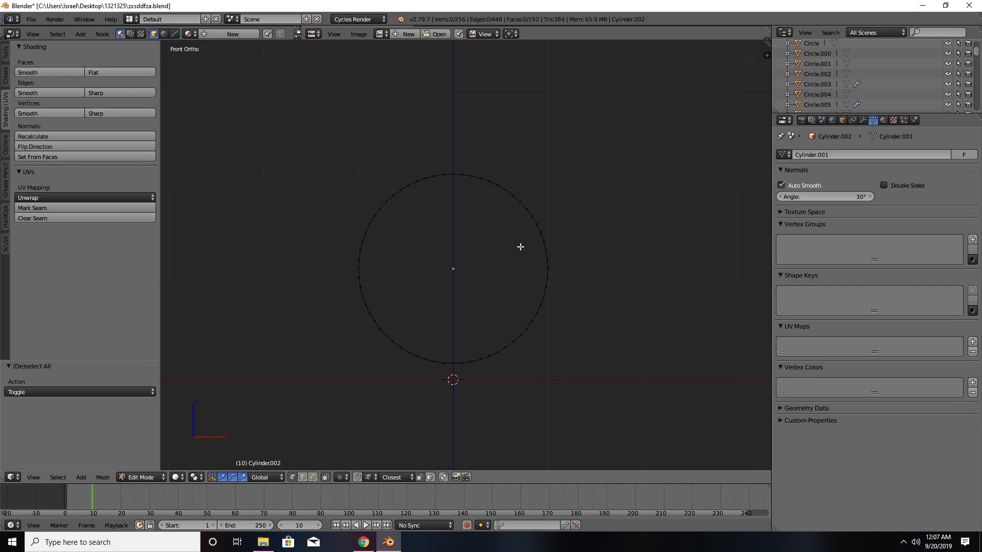
# - Select all vertices on the cylinder's negative-X side in wireframe display, leaving out the centre line, and delete them
pyautogui.press('b')
pyautogui.moveTo(308, 135); pyautogui.dragTo(448, 392)
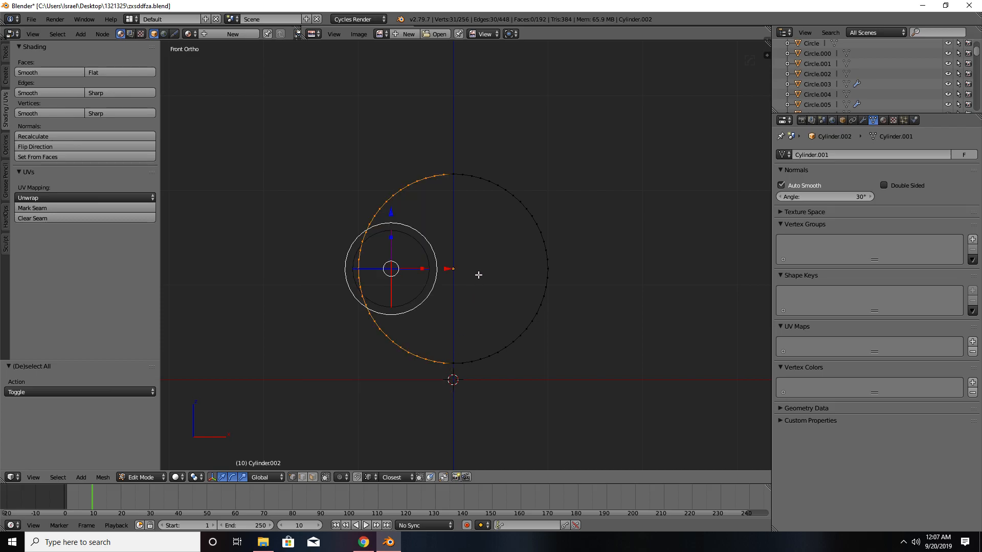
pyautogui.moveTo(353, 289); pyautogui.dragTo(357, 296, button='middle')
pyautogui.press('KP_1')
pyautogui.press('z')
pyautogui.press('b')
pyautogui.moveTo(335, 138); pyautogui.dragTo(445, 386)
pyautogui.moveTo(285, 305); pyautogui.dragTo(312, 334, button='middle')
pyautogui.press('KP_1')
pyautogui.press('x')
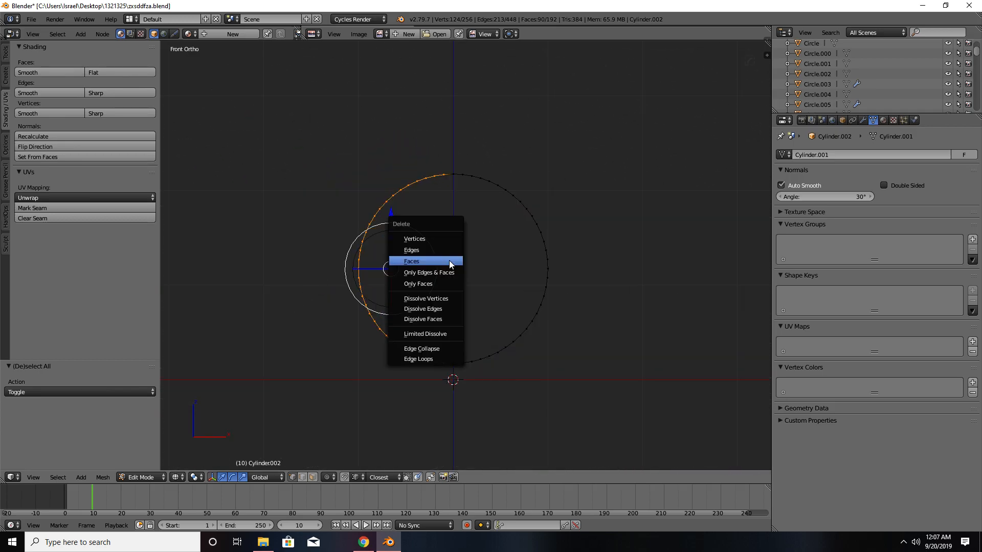
pyautogui.click(439, 238)
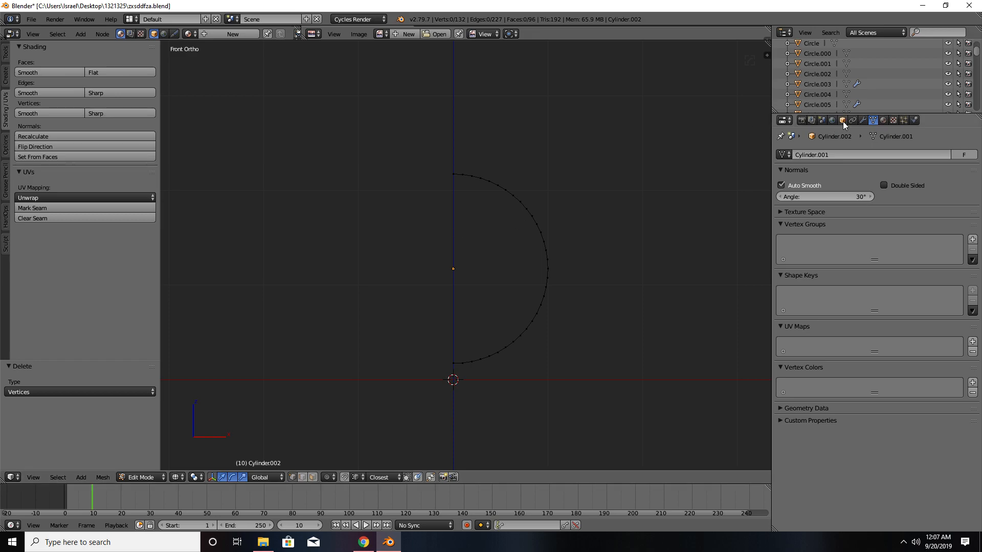
# - Add a Mirror modifier across the X axis to the half cylinder
pyautogui.click(863, 120)
pyautogui.click(849, 154)
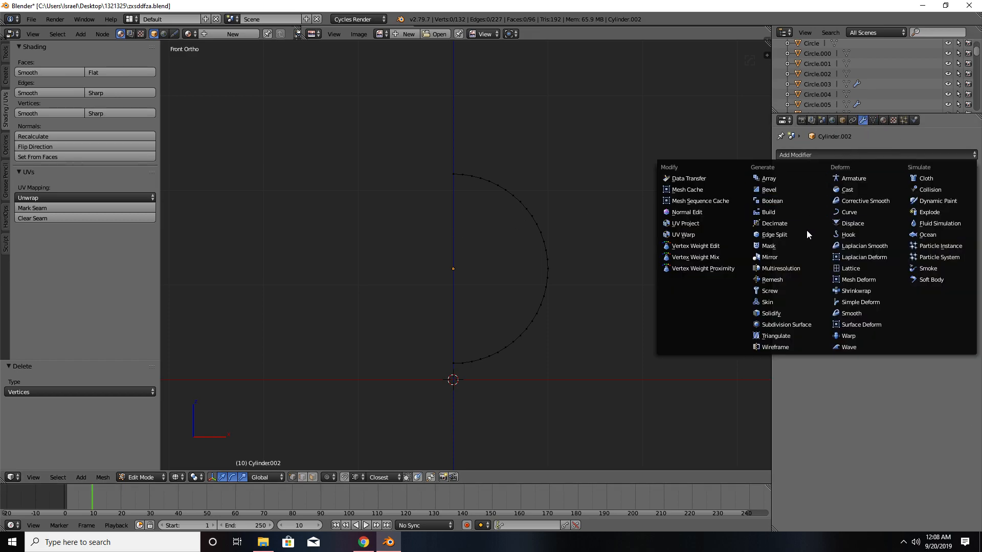
pyautogui.click(787, 256)
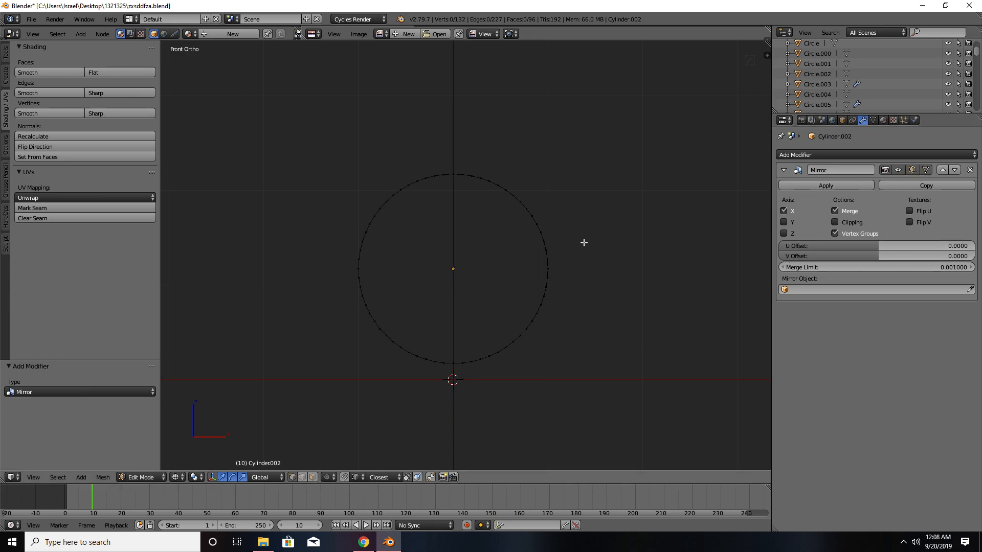
pyautogui.press('v')
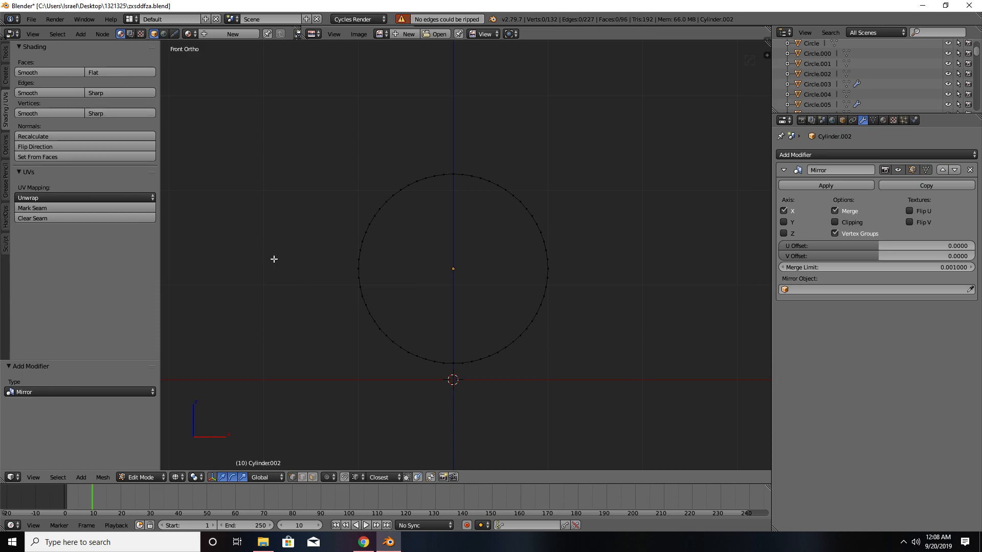
# - Delete the cylinder's lower vertices, keeping the first row just below its origin
pyautogui.press('b')
pyautogui.moveTo(313, 281); pyautogui.dragTo(600, 381)
pyautogui.press('x')
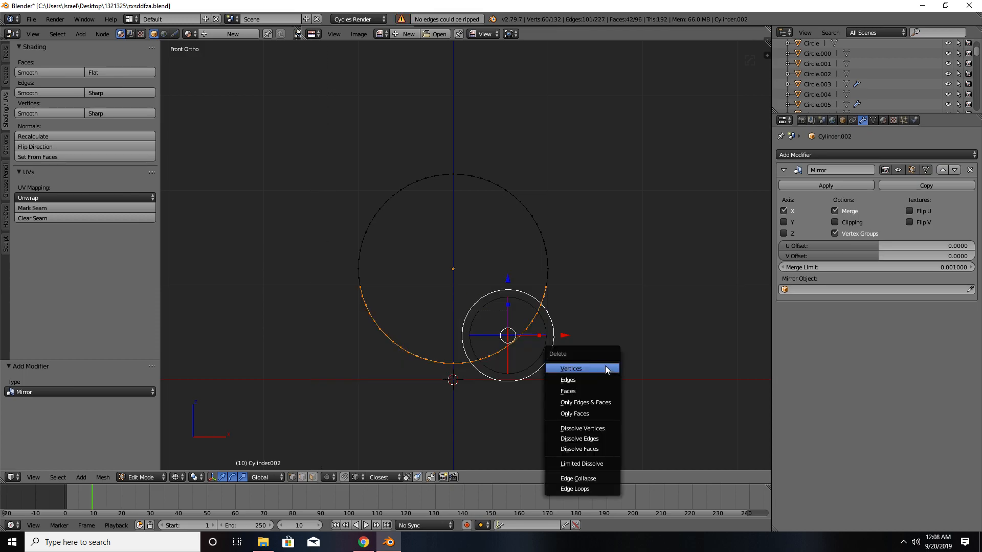
pyautogui.click(608, 373)
# - Enable the Z axis in the cylinder's Mirror modifier
pyautogui.moveTo(614, 351); pyautogui.dragTo(554, 326, button='middle')
pyautogui.press('KP_3')
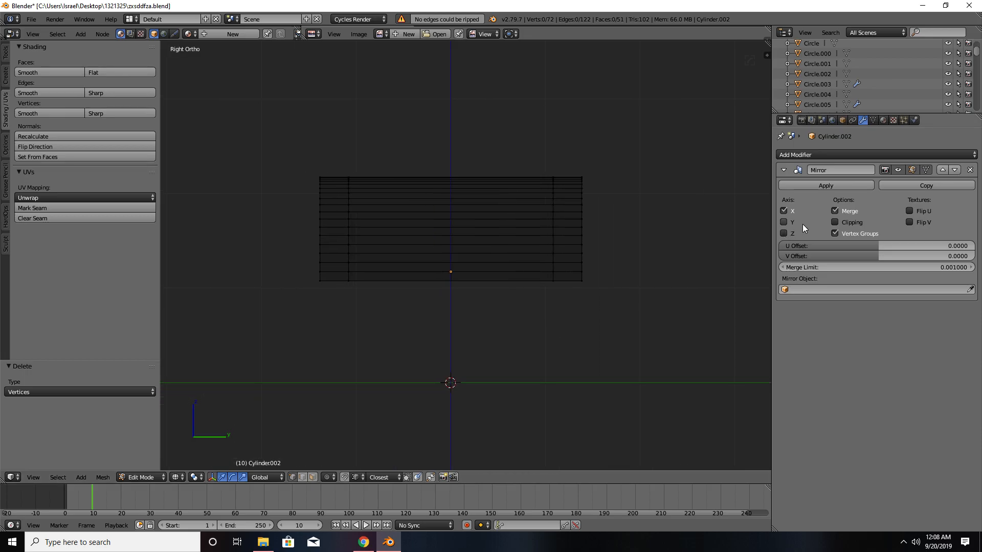
pyautogui.click(784, 233)
pyautogui.moveTo(445, 307)
pyautogui.mouseDown(button='middle')
pyautogui.moveTo(520, 310)
pyautogui.moveTo(532, 300)
pyautogui.moveTo(453, 296)
pyautogui.mouseUp(button='middle')
pyautogui.press('KP_1')
pyautogui.press('KP_3')
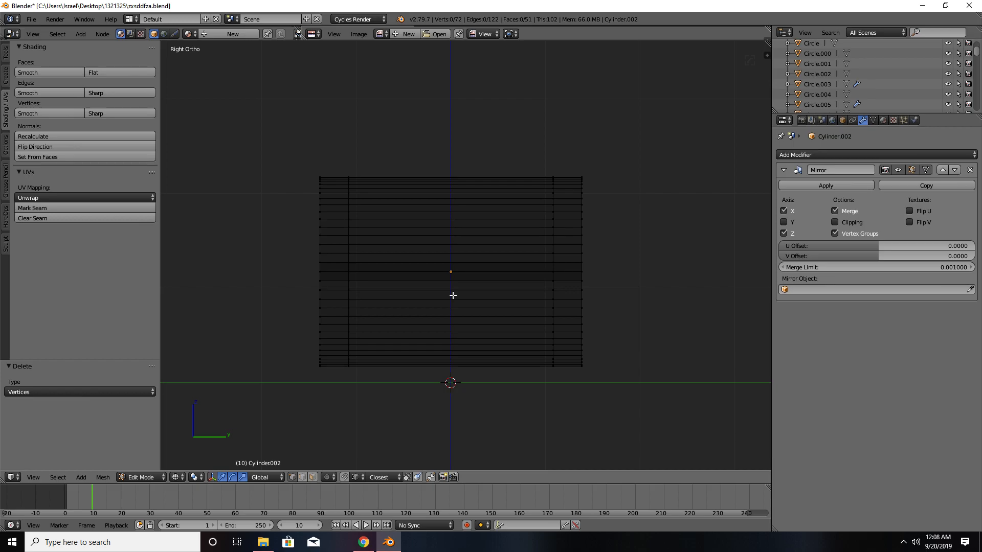
# - Return the viewport to solid display and turn off the Mirror modifier's edit-mode preview on the cylinder
pyautogui.press('z')
pyautogui.moveTo(401, 296)
pyautogui.mouseDown(button='middle')
pyautogui.moveTo(508, 302)
pyautogui.moveTo(438, 303)
pyautogui.mouseUp(button='middle')
pyautogui.press('KP_1')
pyautogui.press('KP_3')
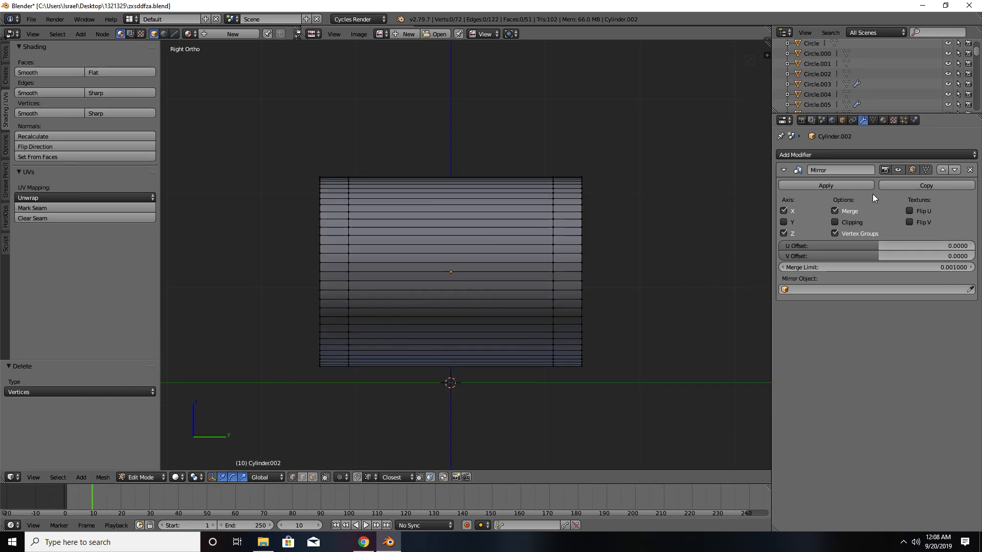
pyautogui.click(911, 170)
pyautogui.moveTo(449, 268); pyautogui.dragTo(524, 304, button='middle')
pyautogui.press('KP_3')
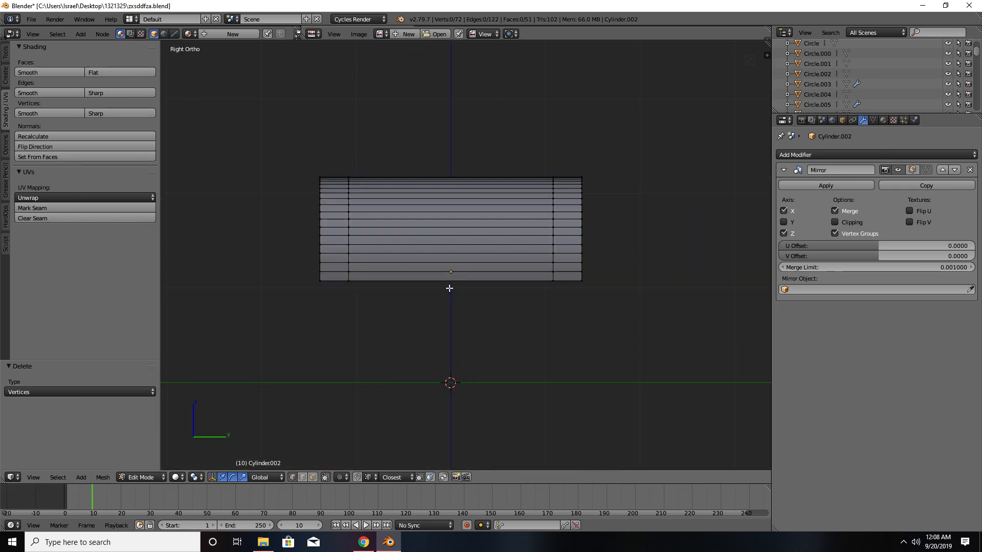
pyautogui.press('Tab')
pyautogui.press('v')
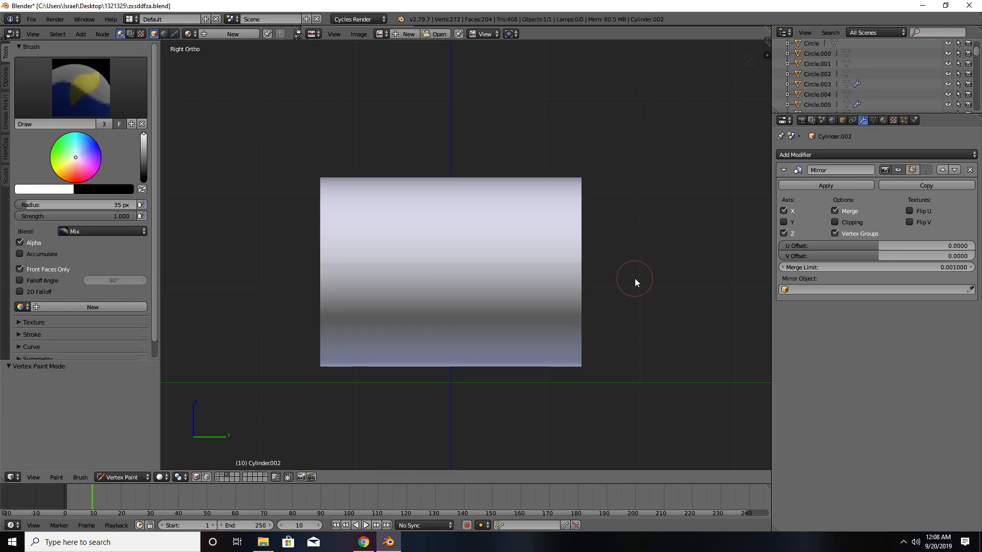
pyautogui.press('v')
pyautogui.press('n')
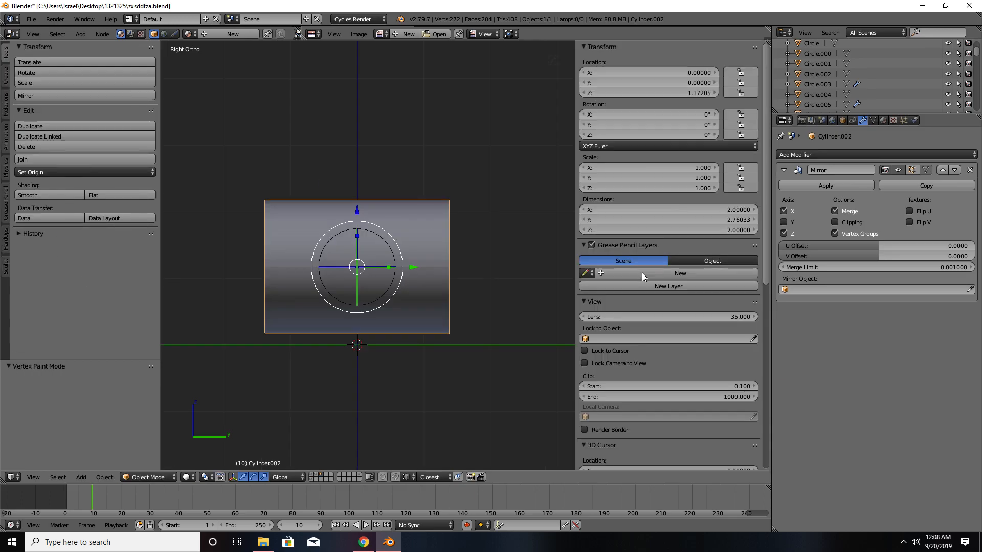
pyautogui.press('n')
pyautogui.press('Tab')
pyautogui.press('Tab')
# - Turn off the viewport display of the cylinder's Mirror modifier and return to right view
pyautogui.moveTo(450, 332); pyautogui.dragTo(486, 336, button='middle')
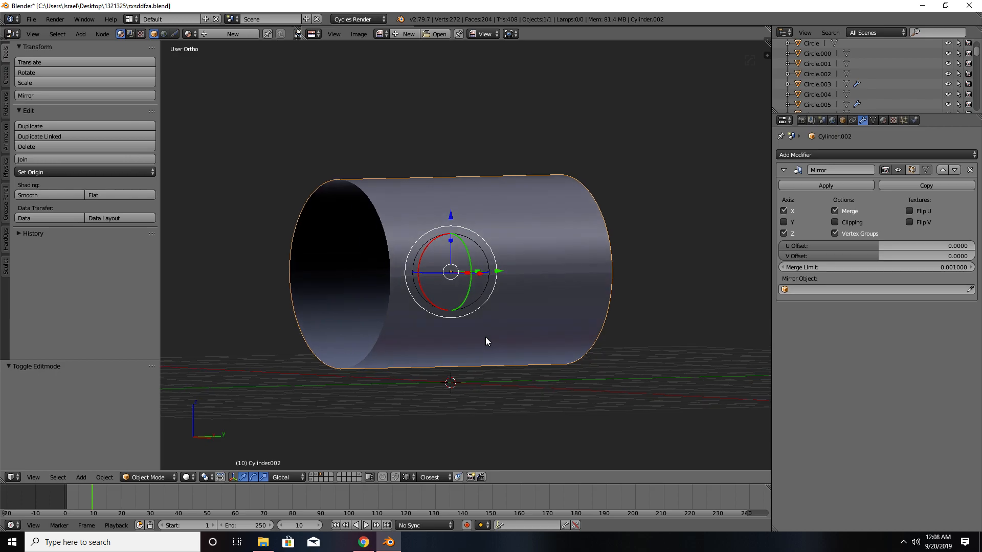
pyautogui.click(899, 170)
pyautogui.moveTo(333, 335); pyautogui.dragTo(408, 395, button='middle')
pyautogui.press('KP_3')
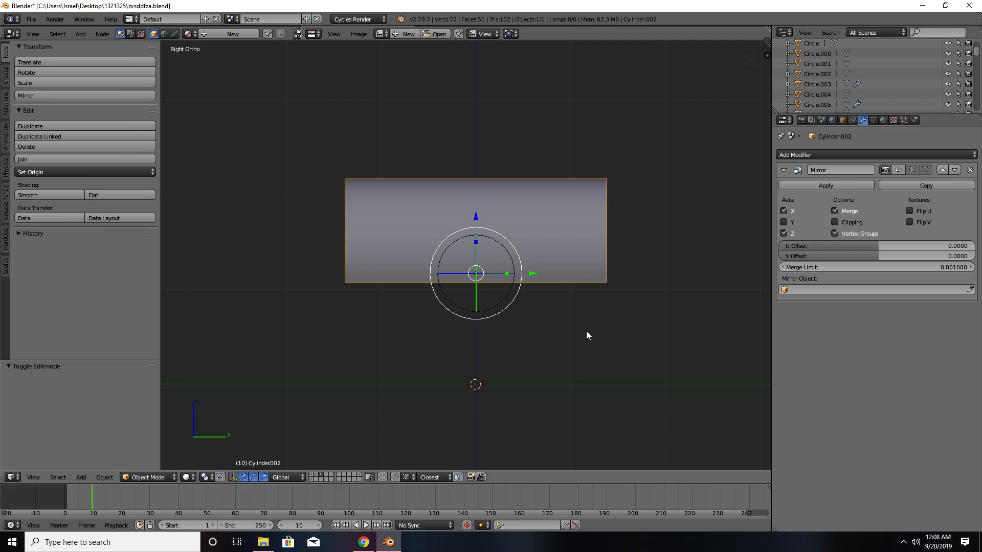
# - Add a mesh circle with 64 vertices and isolate it in local top view
pyautogui.hotkey('shift', 'a')
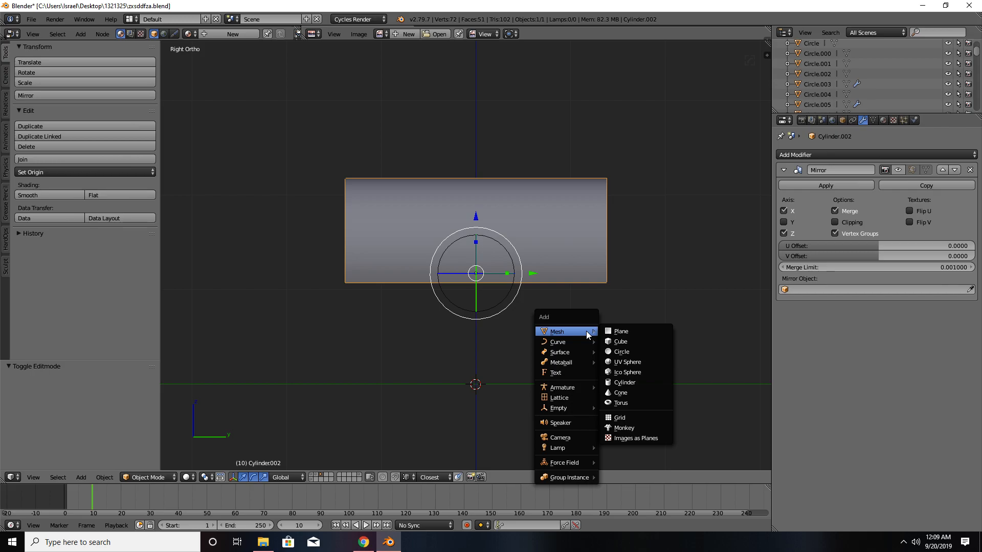
pyautogui.click(635, 355)
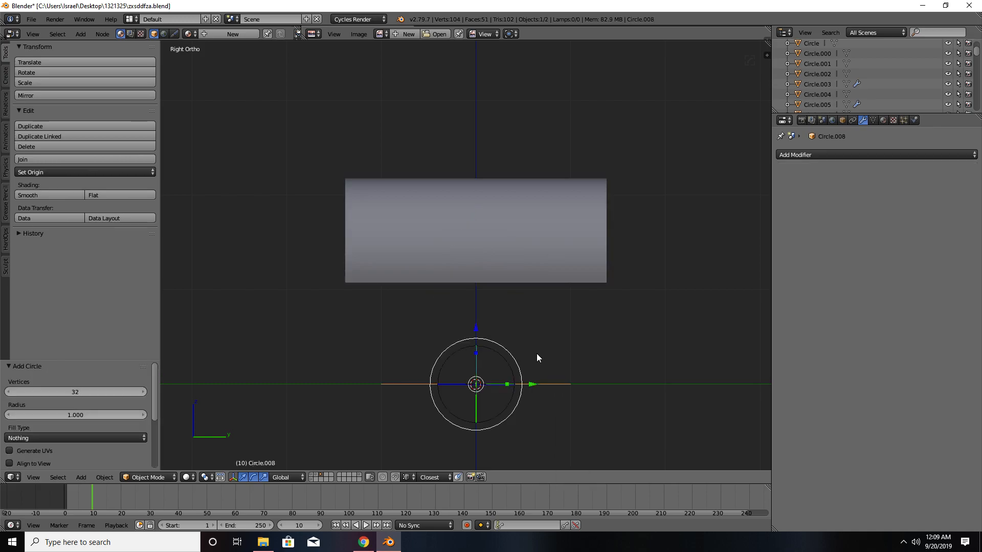
pyautogui.press('KP_Divide')
pyautogui.press('KP_7')
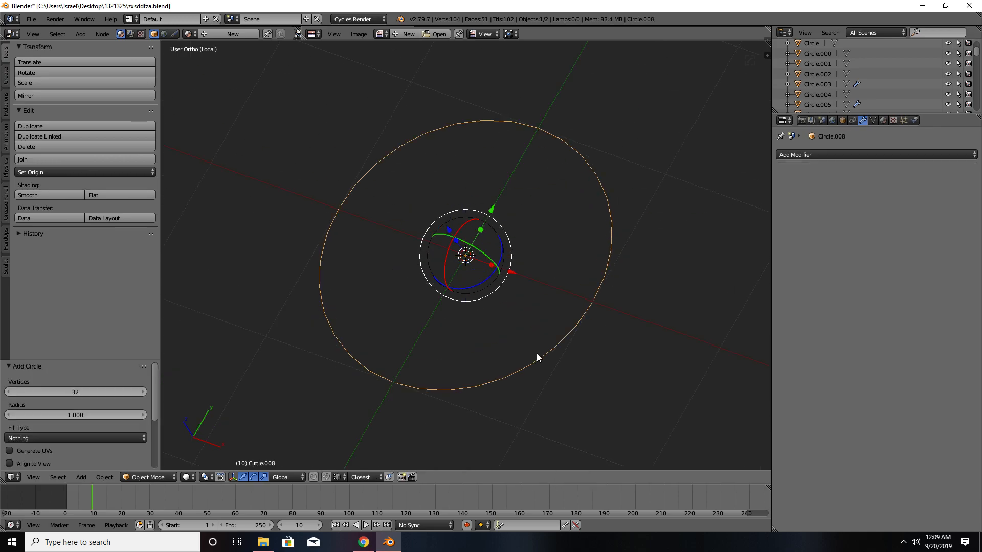
pyautogui.click(78, 389)
pyautogui.write('64')
pyautogui.press('Return')
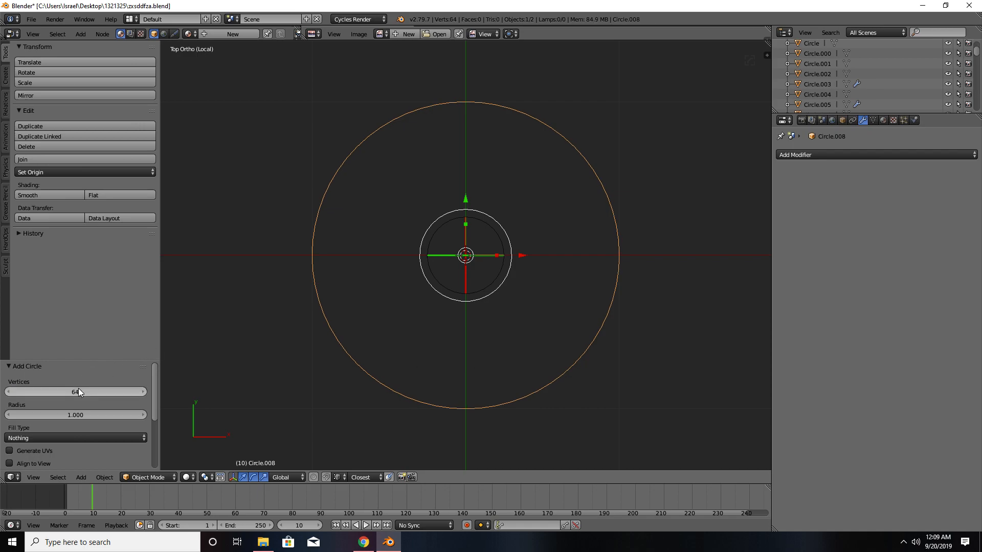
# - Put the new circle into edit mode with all of its vertices deselected
pyautogui.press('Tab')
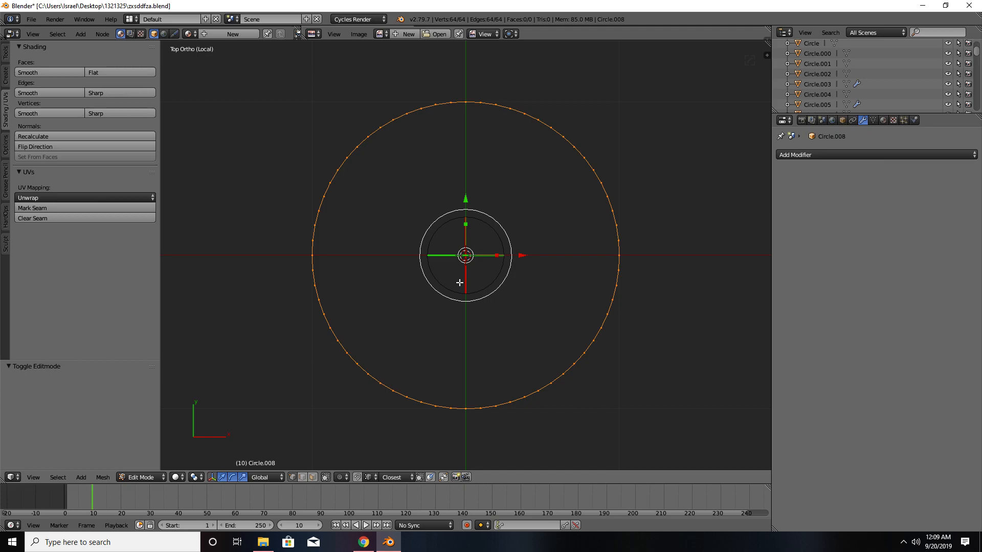
pyautogui.press('a')
pyautogui.scroll(-3, 460, 282)
pyautogui.keyDown('shift'); pyautogui.moveTo(480, 290); pyautogui.dragTo(448, 293, button='middle'); pyautogui.keyUp('shift')
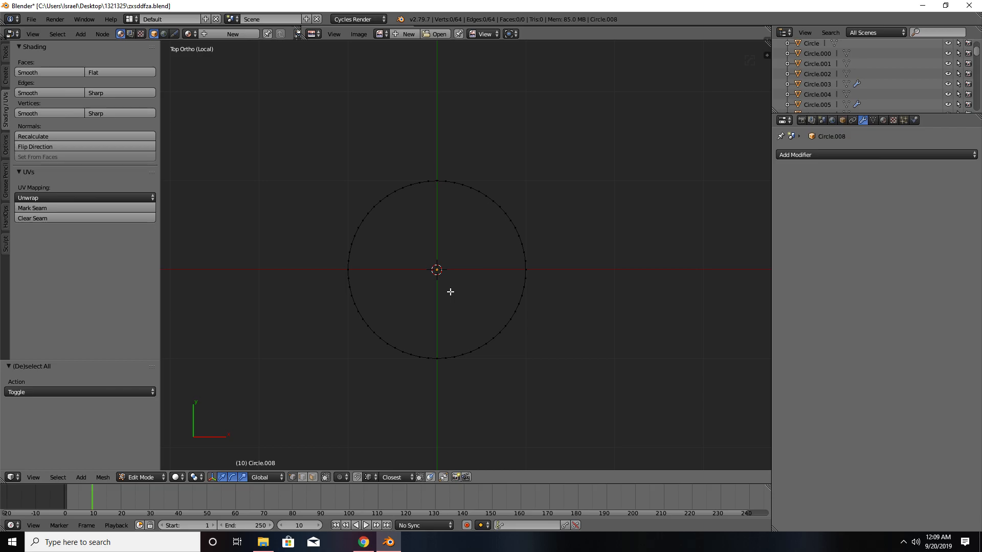
pyautogui.press('Tab')
pyautogui.press('n')
pyautogui.press('n')
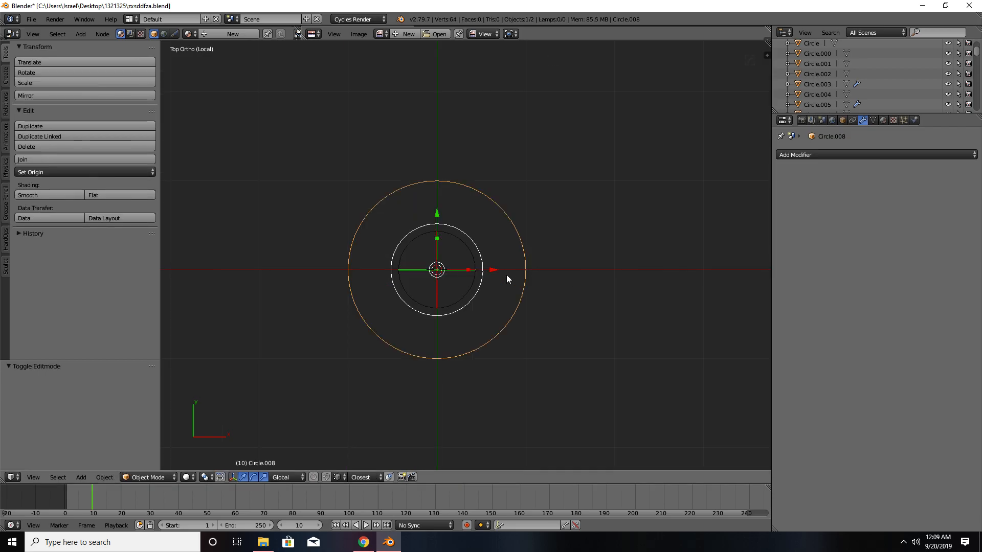
pyautogui.press('Tab')
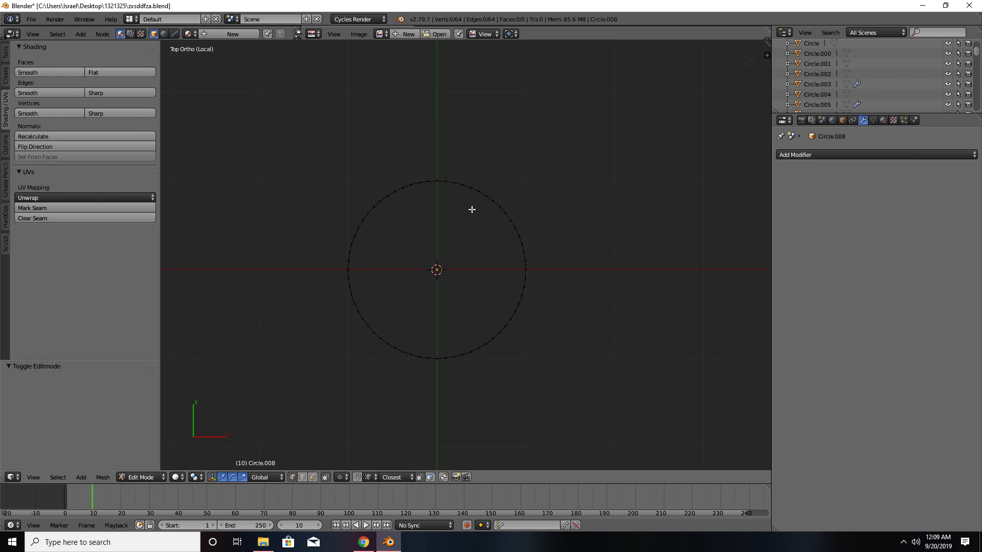
# - Select the circle's positive-X half without the centre-line vertices and move it about 2.19 along X
pyautogui.press('b')
pyautogui.moveTo(348, 142)
pyautogui.mouseDown()
pyautogui.moveTo(393, 357)
pyautogui.moveTo(435, 404)
pyautogui.moveTo(333, 208)
pyautogui.moveTo(340, 153)
pyautogui.mouseUp()
pyautogui.press('b')
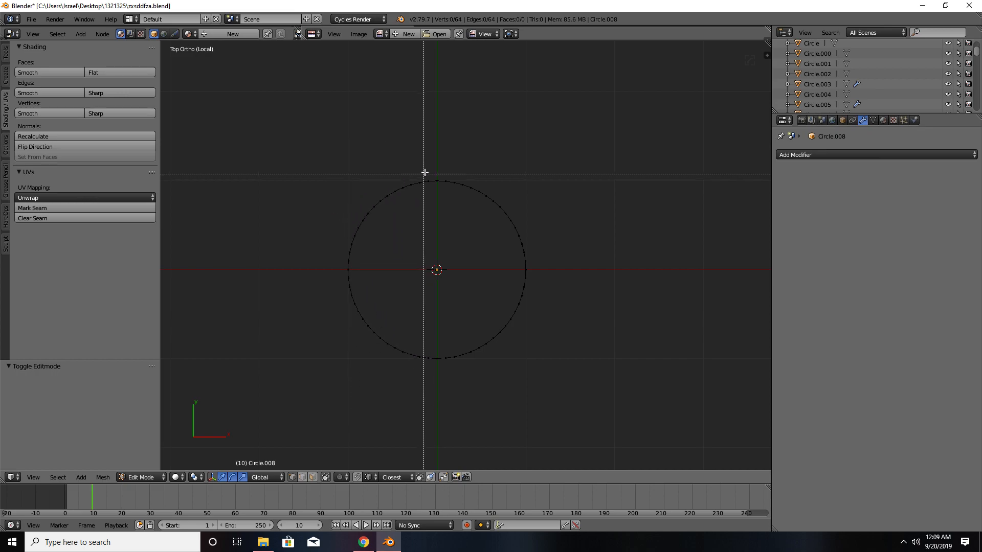
pyautogui.moveTo(443, 160); pyautogui.dragTo(576, 412)
pyautogui.moveTo(555, 274); pyautogui.dragTo(749, 274)
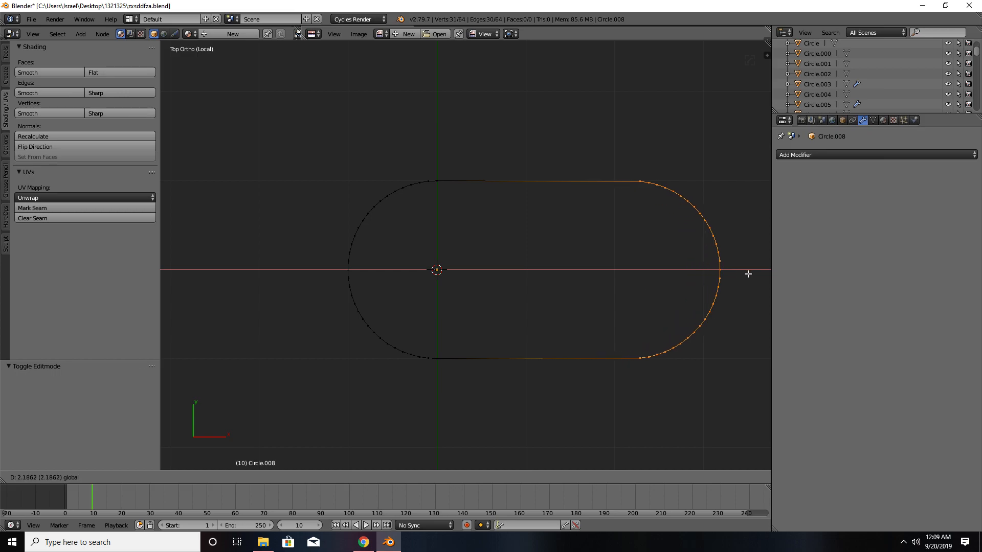
pyautogui.moveTo(748, 274); pyautogui.dragTo(748, 274)
# - Delete all vertices of the outline on the negative-X side, keeping the centre-line ones, and return to object mode
pyautogui.press('a')
pyautogui.press('b')
pyautogui.moveTo(328, 150); pyautogui.dragTo(432, 390)
pyautogui.press('x')
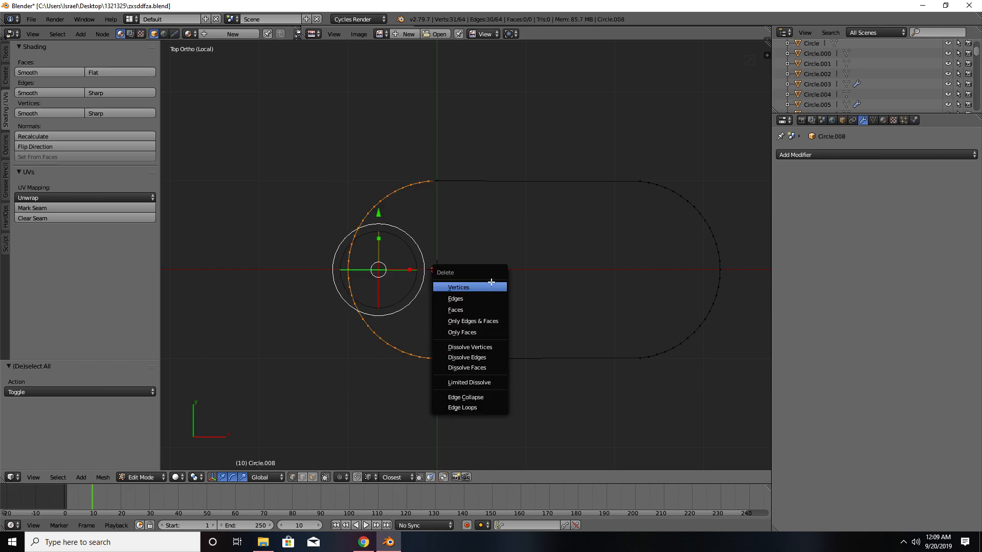
pyautogui.click(493, 286)
pyautogui.press('Tab')
pyautogui.press('Tab')
pyautogui.press('Tab')
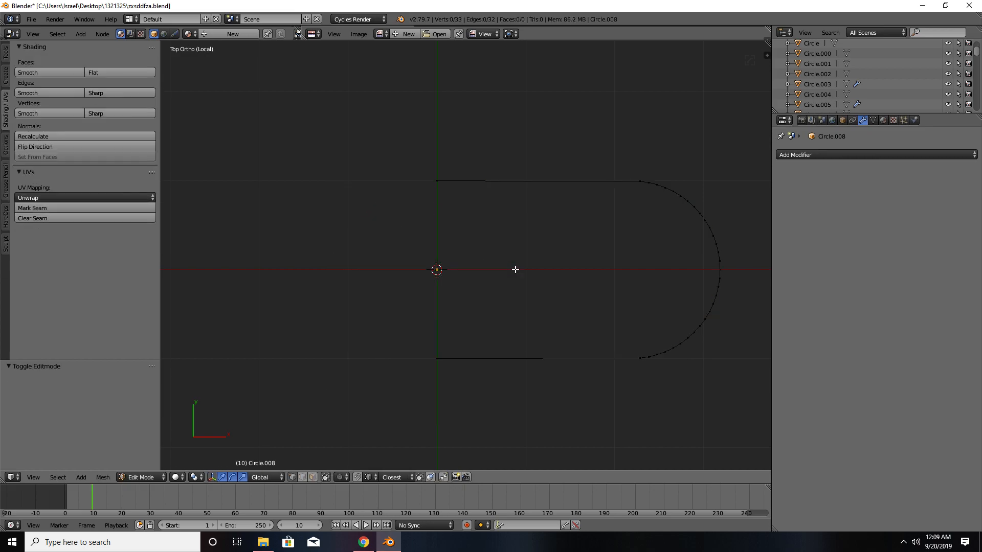
# - Add a Mirror modifier across X to the half outline and apply it
pyautogui.press('n')
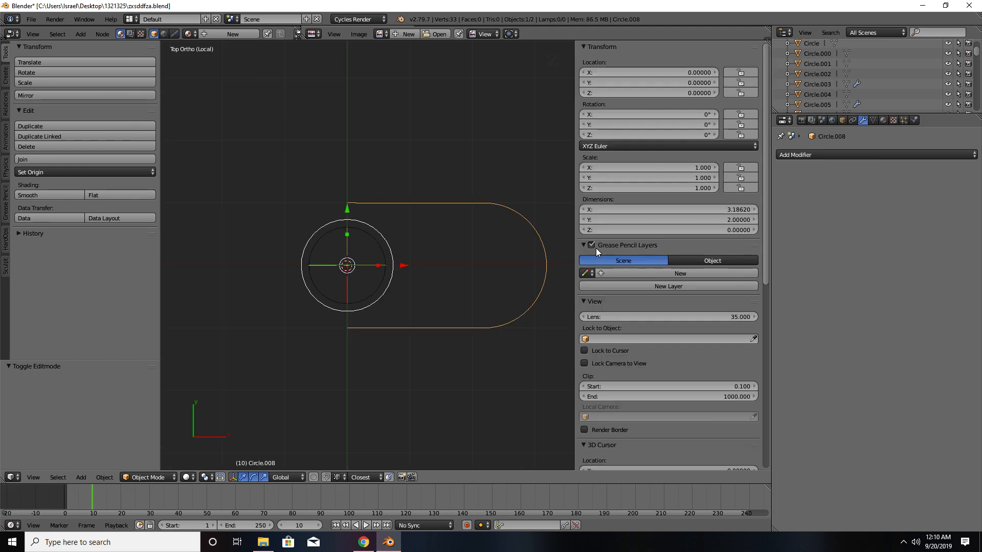
pyautogui.press('n')
pyautogui.click(849, 154)
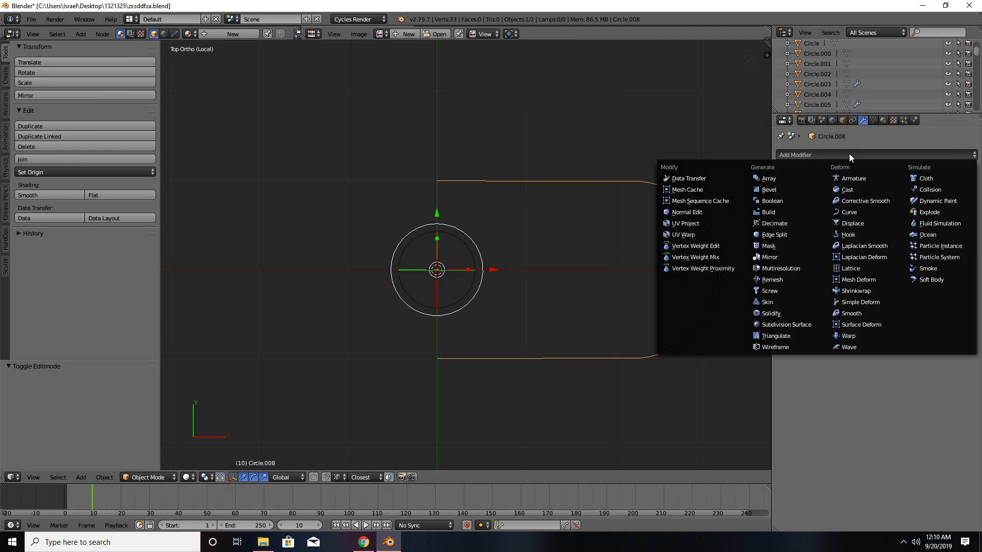
pyautogui.click(781, 257)
pyautogui.scroll(-2, 592, 285)
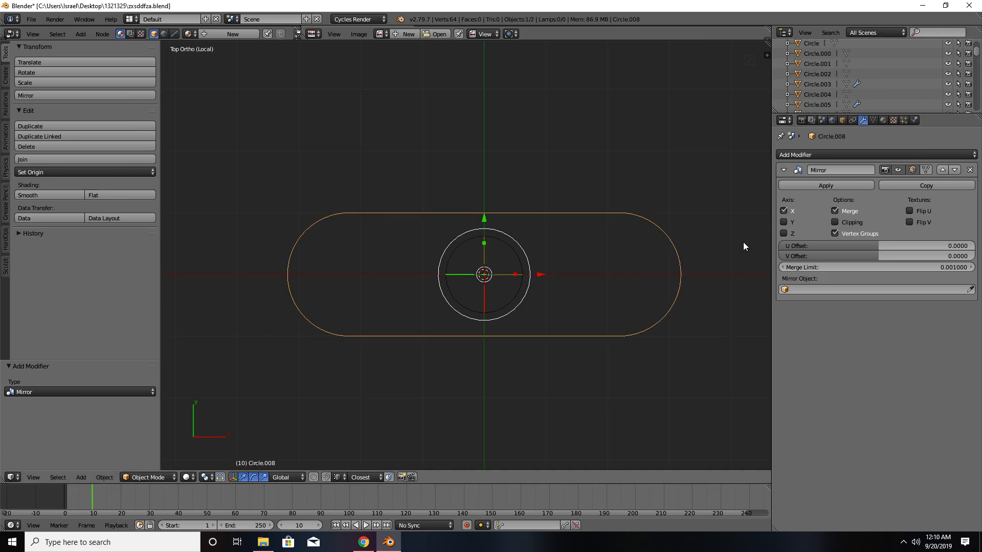
pyautogui.click(821, 186)
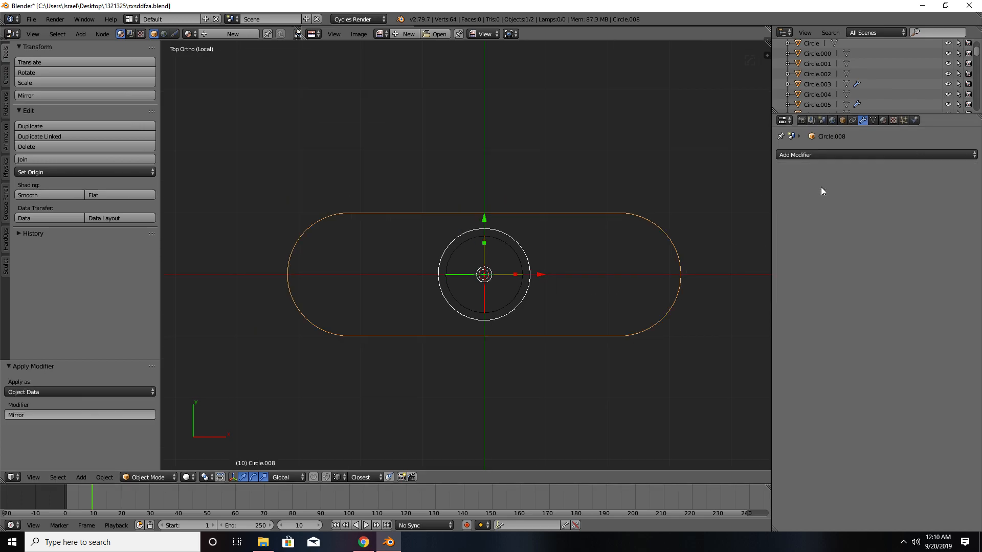
# - Select the whole rounded outline in edit mode and fill it with a single face
pyautogui.press('Tab')
pyautogui.press('a')
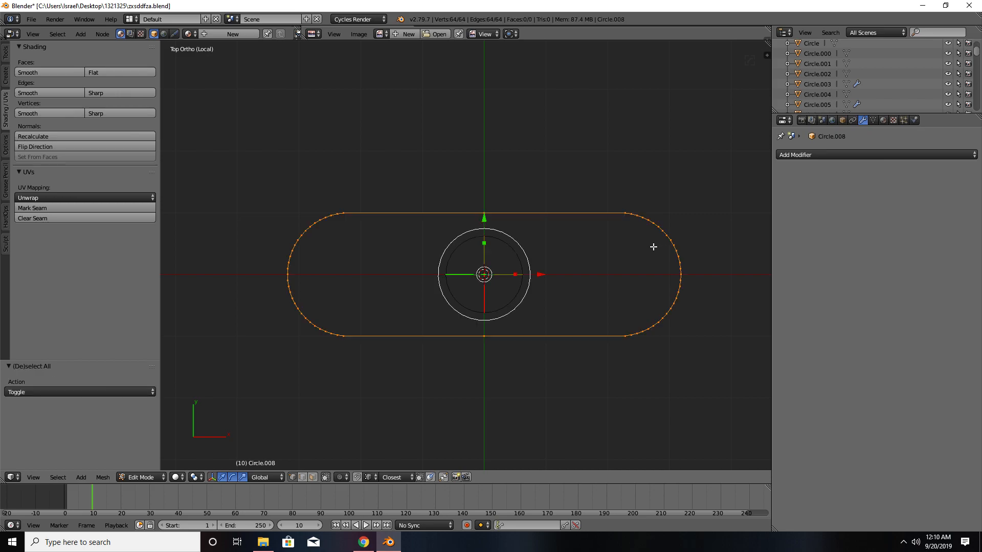
pyautogui.press('f')
pyautogui.moveTo(651, 250); pyautogui.dragTo(607, 285, button='middle')
pyautogui.press('KP_7')
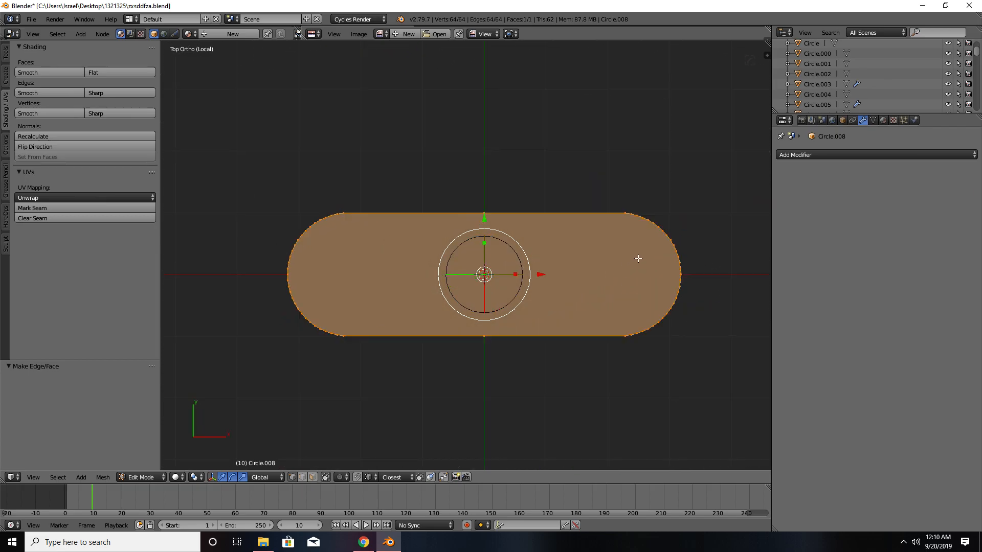
# - Dissolve the two centre-line vertices in the middle of the face's long straight edges
pyautogui.scroll(2, 596, 246)
pyautogui.press('a')
pyautogui.keyDown('shift'); pyautogui.moveTo(494, 241); pyautogui.dragTo(621, 264, button='middle'); pyautogui.keyUp('shift')
pyautogui.rightClick(564, 224)
pyautogui.keyDown('shift'); pyautogui.rightClick(555, 398); pyautogui.keyUp('shift')
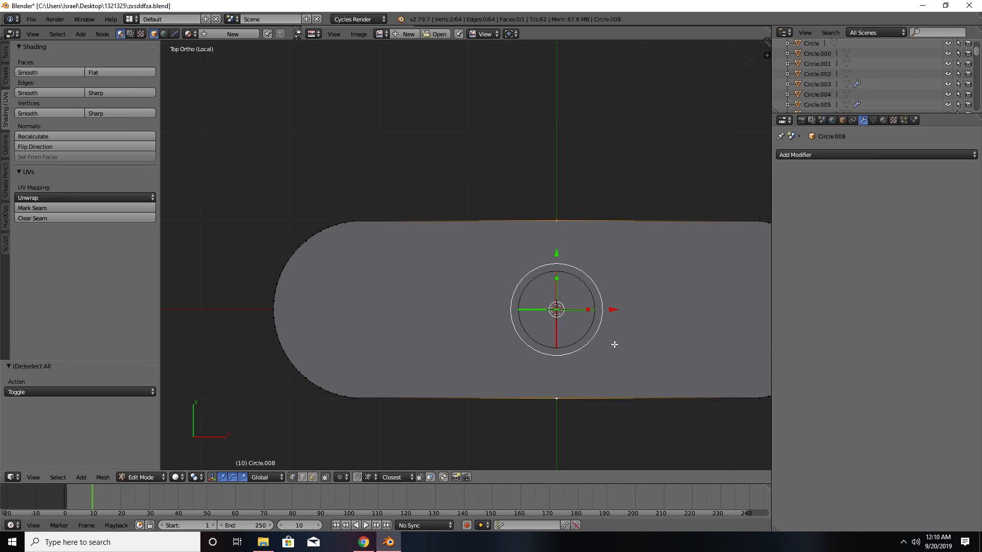
pyautogui.press('x')
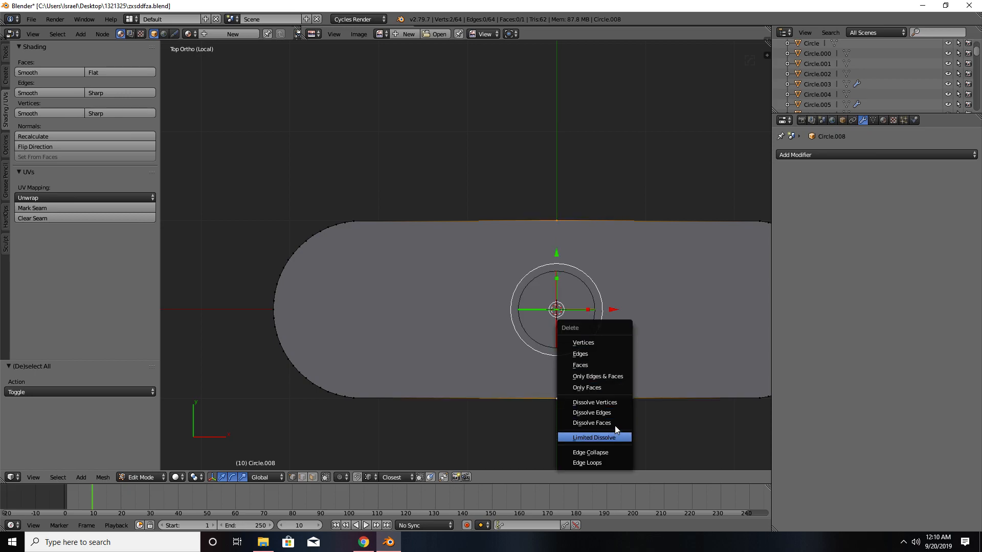
pyautogui.click(616, 402)
# - Extrude the whole rounded face upward along Z by about 0.98 to make a solid slot block
pyautogui.scroll(-3, 617, 376)
pyautogui.keyDown('shift'); pyautogui.moveTo(618, 375); pyautogui.dragTo(527, 245, button='middle'); pyautogui.keyUp('shift')
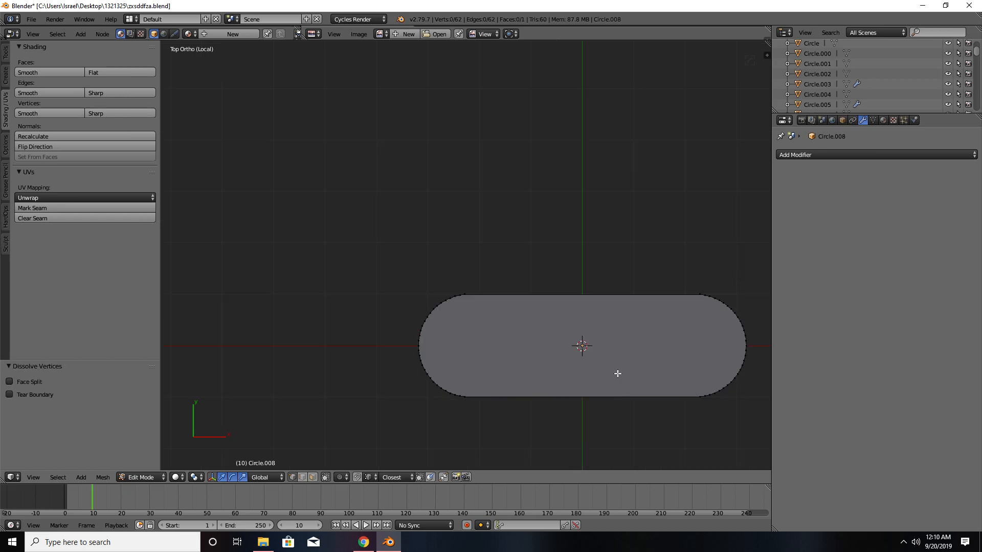
pyautogui.moveTo(590, 247); pyautogui.dragTo(455, 153, button='middle')
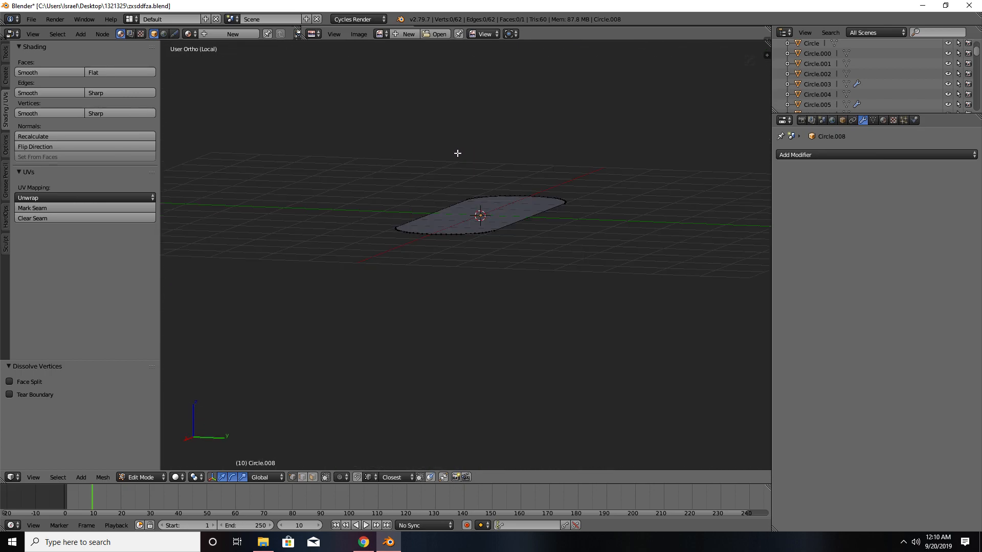
pyautogui.press('KP_3')
pyautogui.keyDown('shift'); pyautogui.moveTo(486, 226); pyautogui.dragTo(503, 337, button='middle'); pyautogui.keyUp('shift')
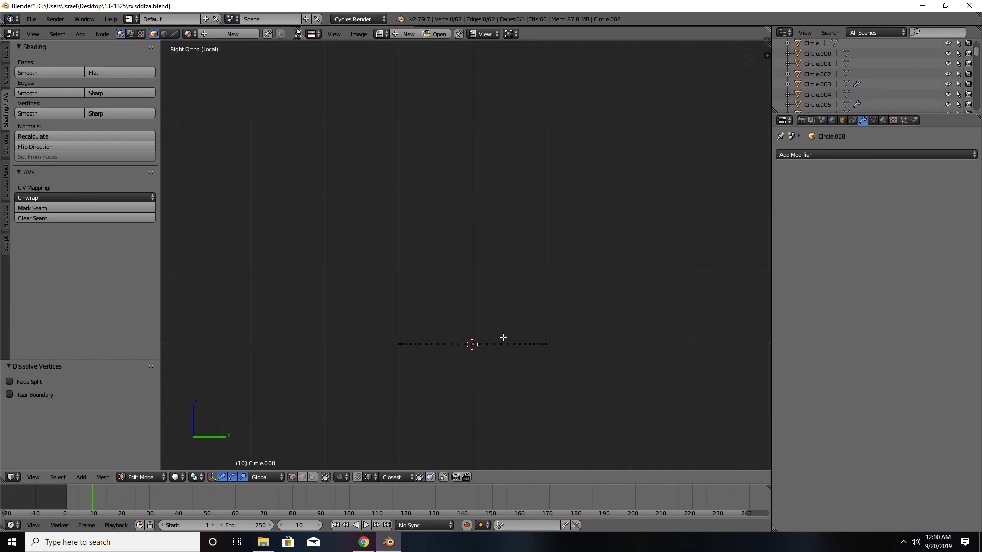
pyautogui.press('a')
pyautogui.press('e')
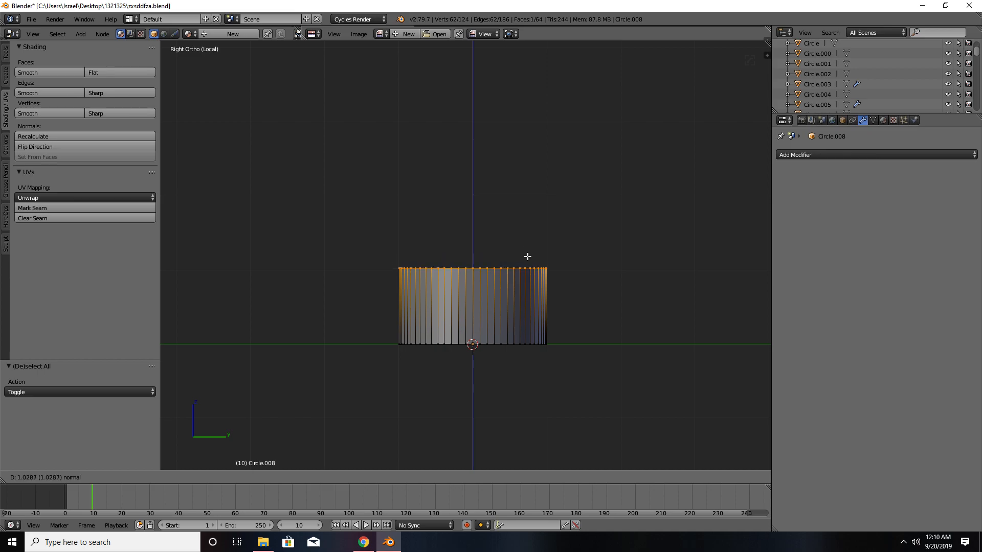
pyautogui.click(526, 262)
pyautogui.moveTo(524, 262); pyautogui.dragTo(520, 323, button='middle')
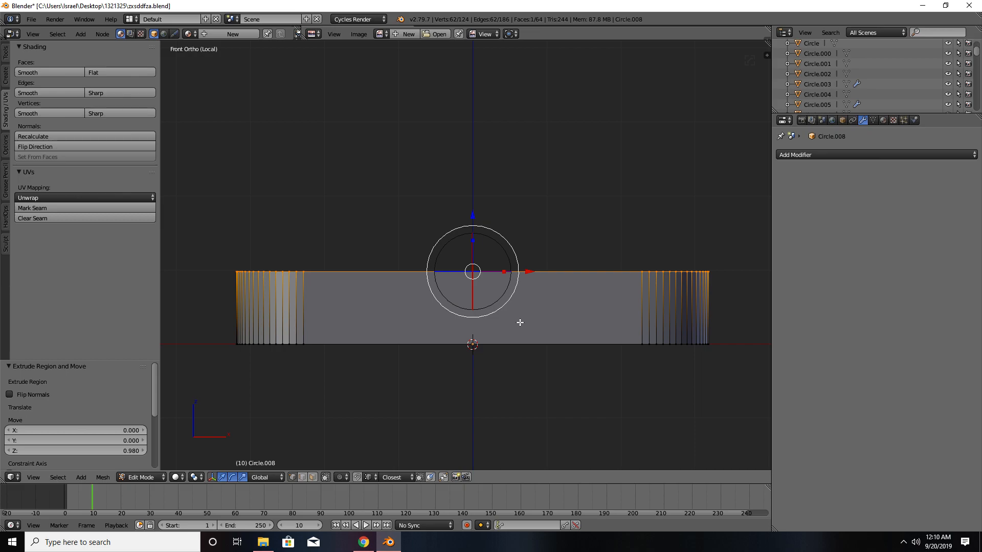
pyautogui.press('a')
pyautogui.scroll(-4, 520, 320)
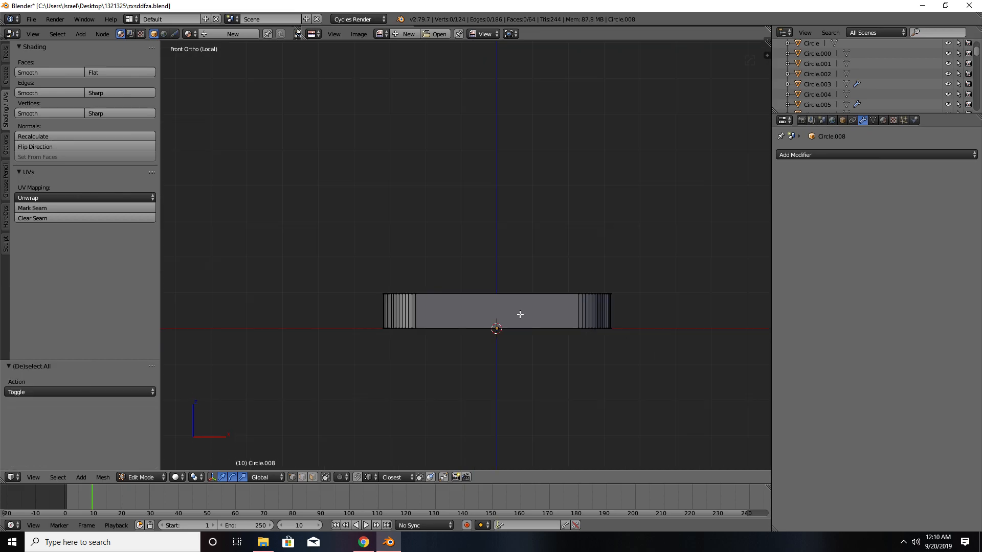
# - Leave edit mode and local view, apply smooth shading to the slot block and enable Auto Smooth at 30°
pyautogui.press('KP_Divide')
pyautogui.press('Tab')
pyautogui.moveTo(518, 316); pyautogui.dragTo(494, 346, button='middle')
pyautogui.click(36, 194)
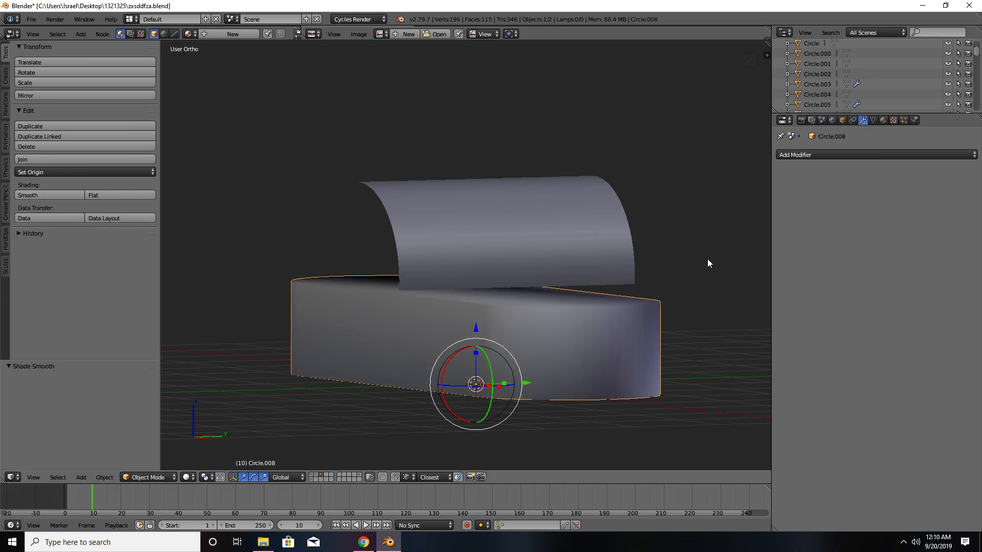
pyautogui.click(874, 121)
pyautogui.click(797, 184)
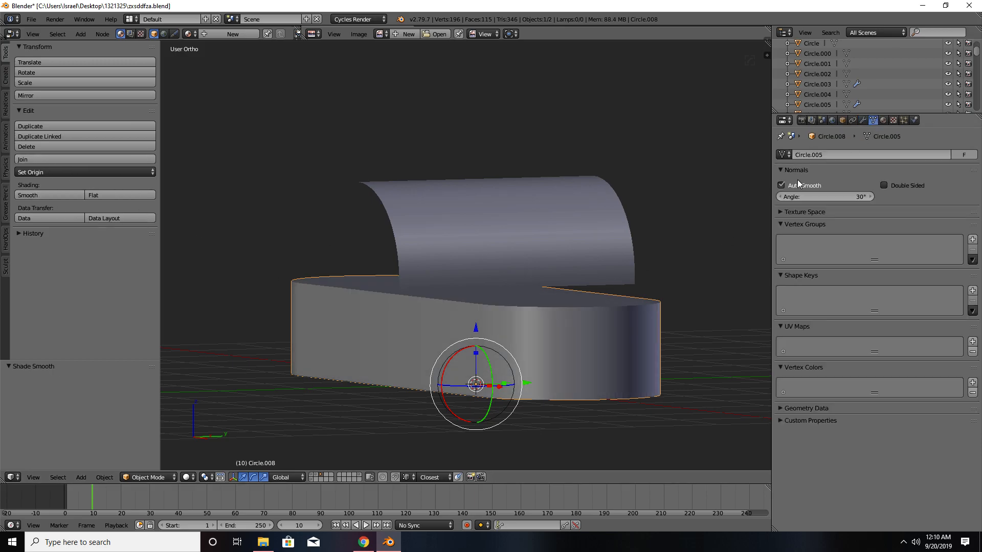
pyautogui.press('n')
pyautogui.press('n')
# - Raise the slot block about 1.285 along Z and rotate it 90° as seen from above
pyautogui.moveTo(683, 186); pyautogui.dragTo(618, 254, button='middle')
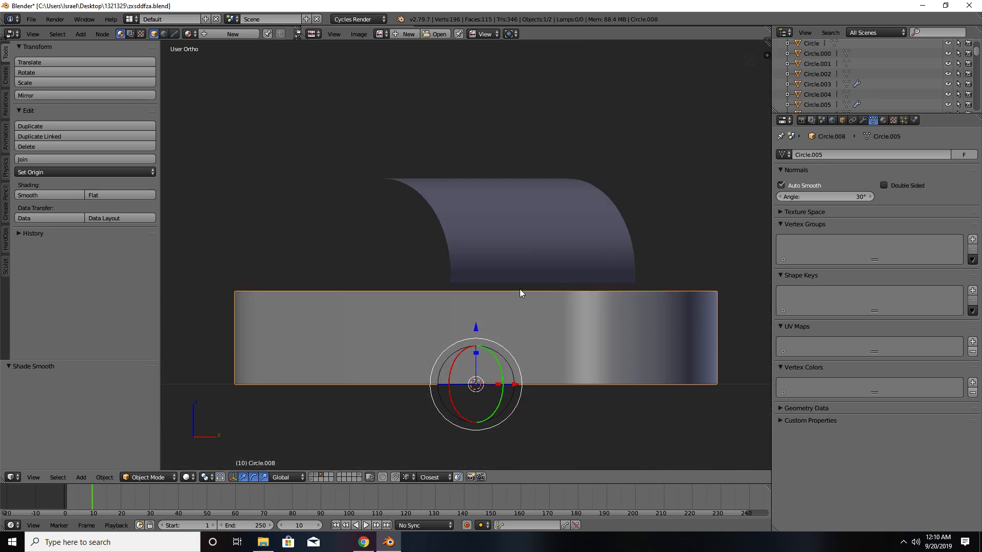
pyautogui.moveTo(477, 331); pyautogui.dragTo(474, 209)
pyautogui.moveTo(475, 209); pyautogui.dragTo(410, 308, button='middle')
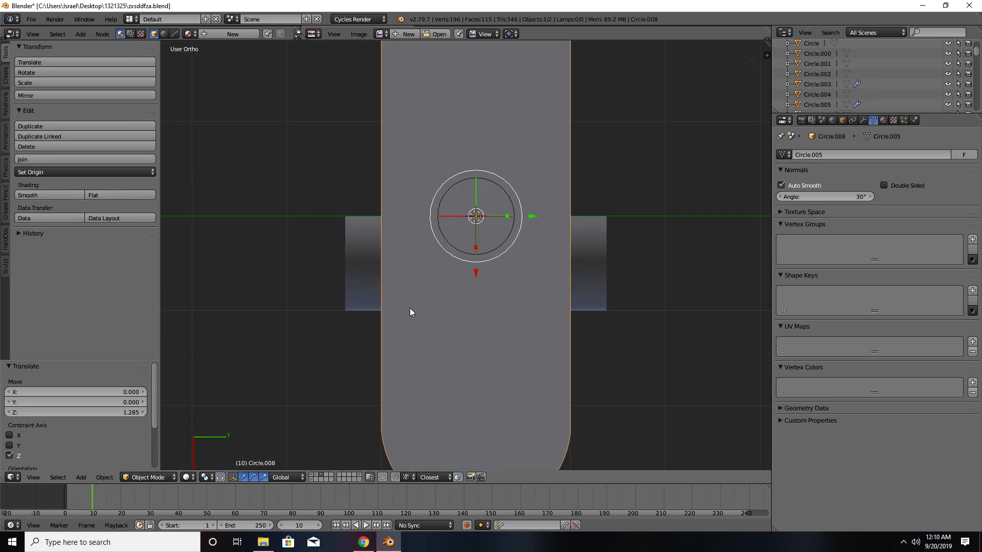
pyautogui.keyDown('alt'); pyautogui.scroll(1, 410, 308); pyautogui.keyUp('alt')
pyautogui.scroll(-3, 410, 308)
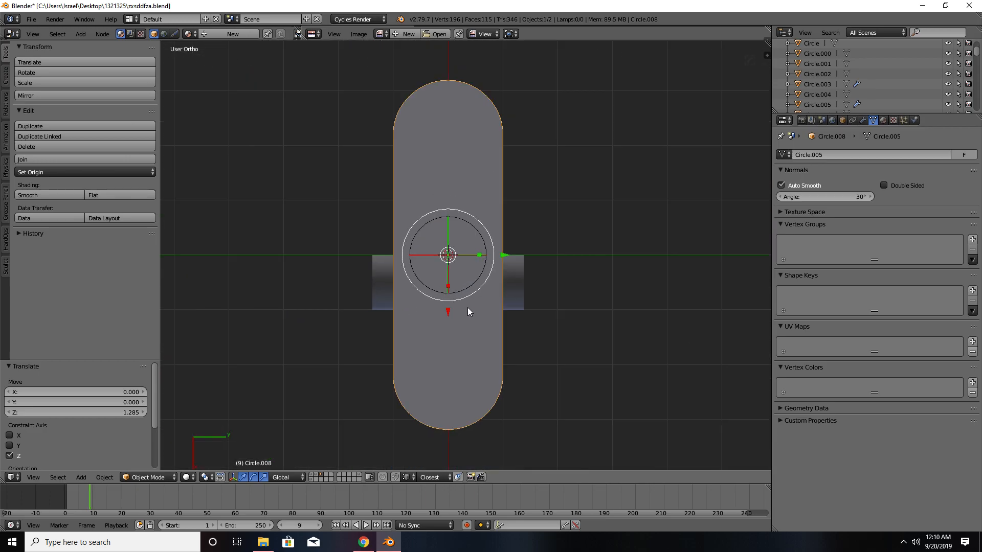
pyautogui.write('r90')
pyautogui.press('Return')
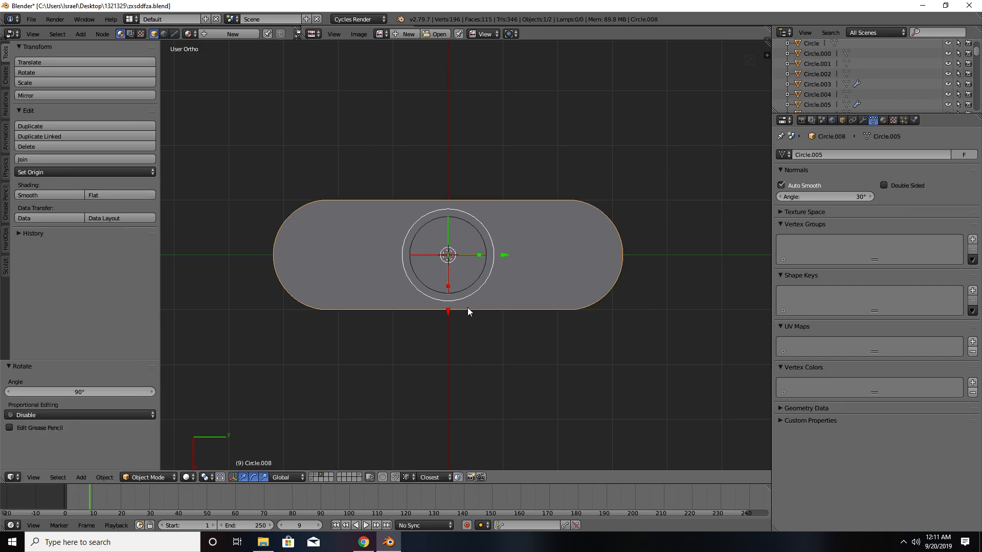
# - Scale the slot block down uniformly to about 0.155 of its size
pyautogui.moveTo(469, 308); pyautogui.dragTo(515, 239, button='middle')
pyautogui.press('KP_1')
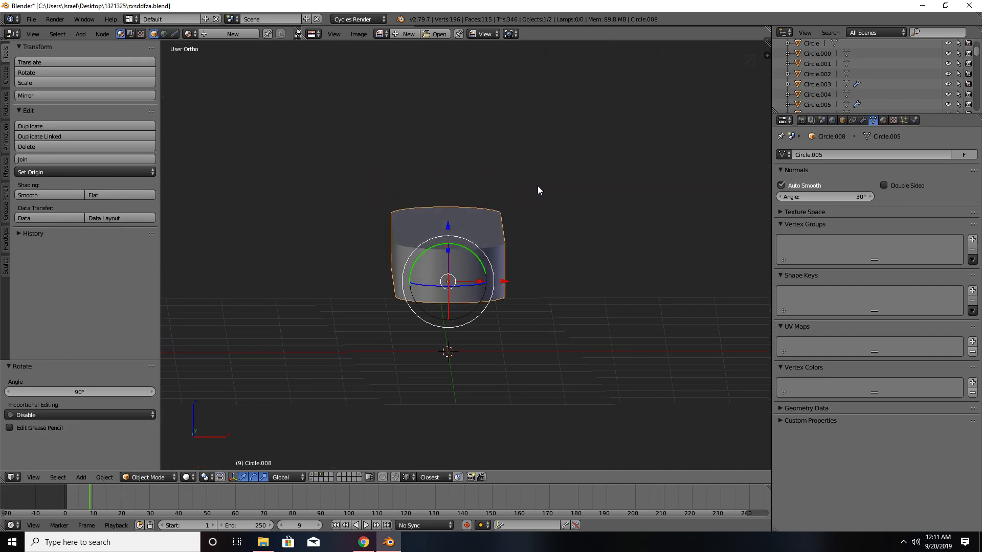
pyautogui.press('s')
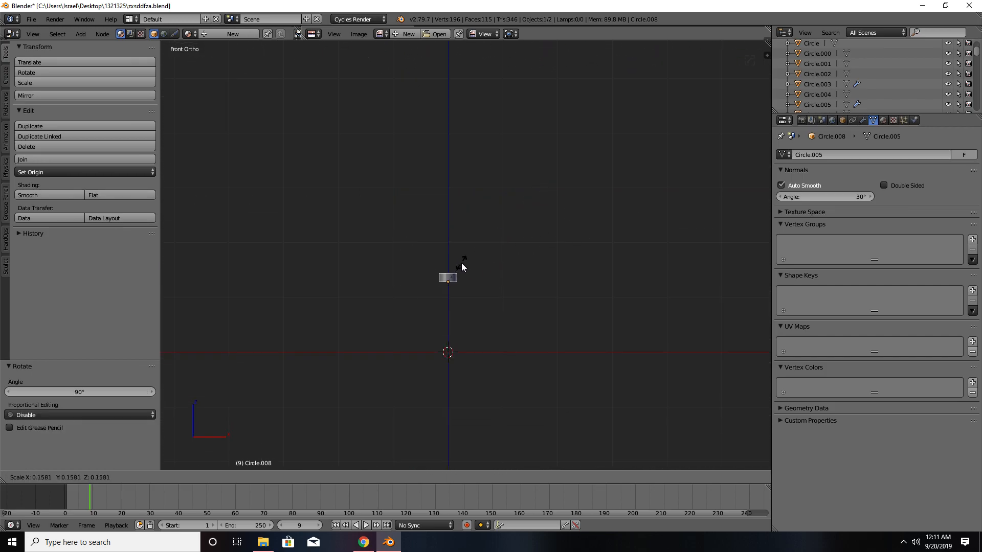
pyautogui.click(461, 263)
# - Move the small slot block up along Z above the shell and about 0.8 along X over the curved surface
pyautogui.scroll(5, 465, 269)
pyautogui.keyDown('shift'); pyautogui.moveTo(454, 300); pyautogui.dragTo(492, 286, button='middle'); pyautogui.keyUp('shift')
pyautogui.scroll(6, 535, 283)
pyautogui.scroll(-7, 471, 278)
pyautogui.press('KP_1')
pyautogui.press('g')
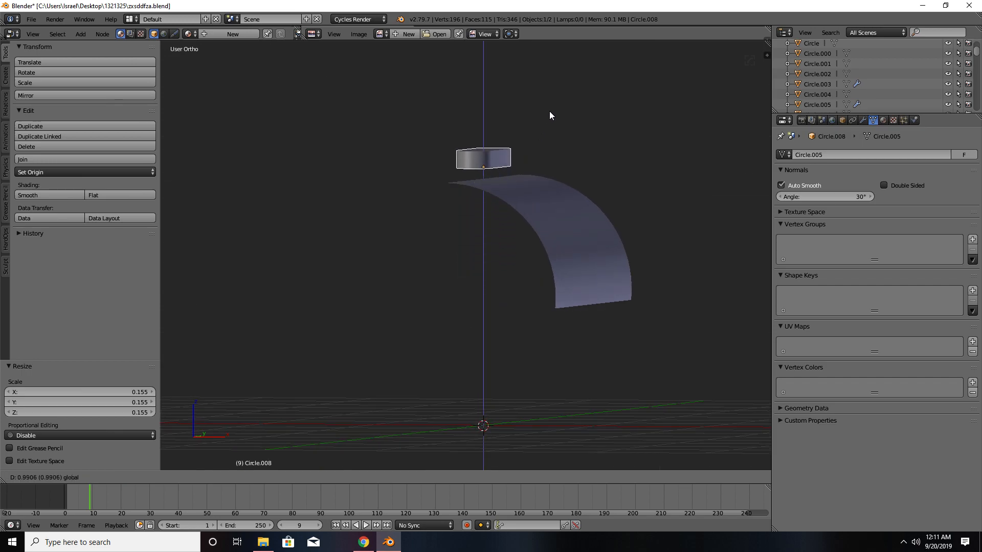
pyautogui.click(548, 112)
pyautogui.moveTo(531, 153); pyautogui.dragTo(623, 190)
pyautogui.moveTo(623, 190); pyautogui.dragTo(513, 241, button='middle')
pyautogui.keyDown('shift'); pyautogui.moveTo(581, 228); pyautogui.dragTo(491, 245, button='middle'); pyautogui.keyUp('shift')
pyautogui.scroll(4, 491, 249)
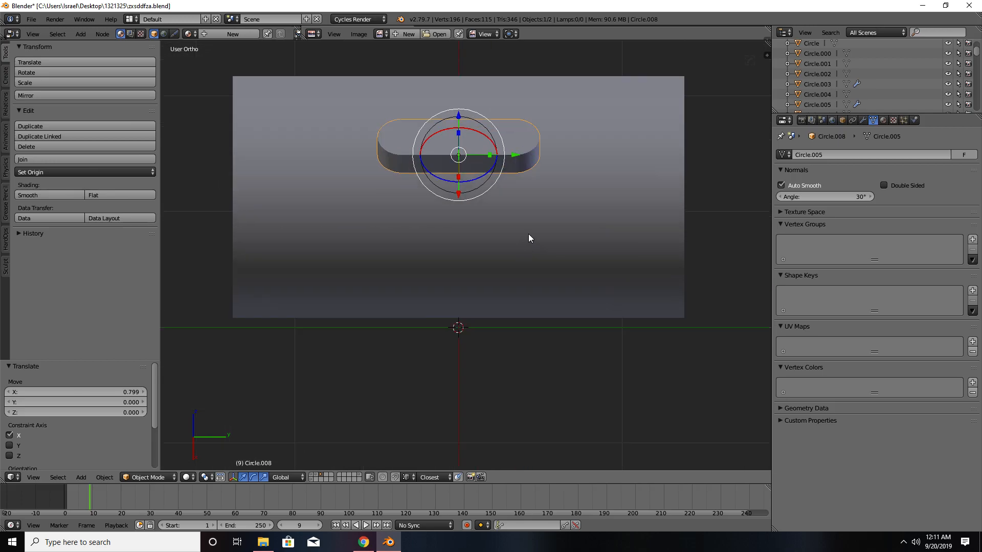
# - Shift the slot block slightly down the curved surface and scale it uniformly by about 2.01
pyautogui.scroll(-1, 590, 230)
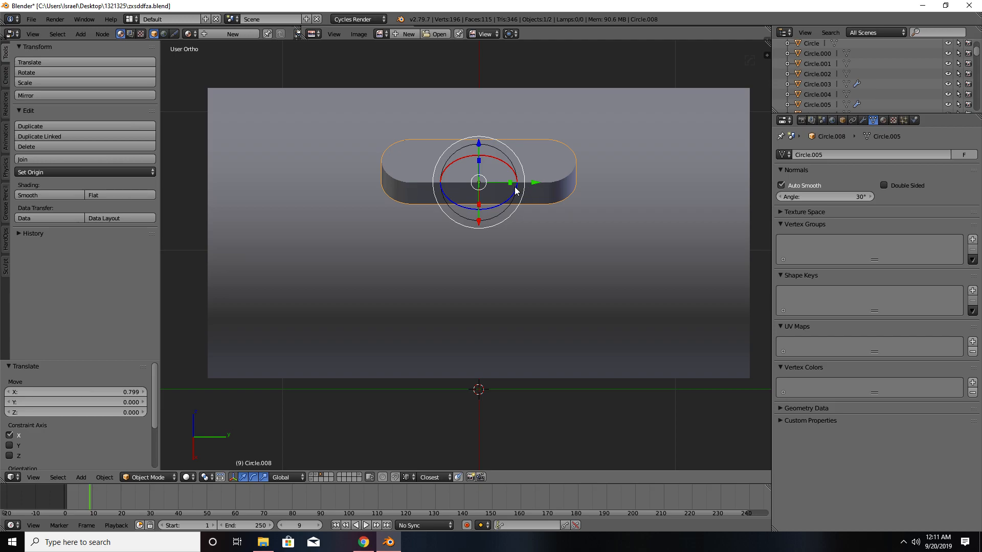
pyautogui.moveTo(479, 175); pyautogui.dragTo(480, 189)
pyautogui.press('s')
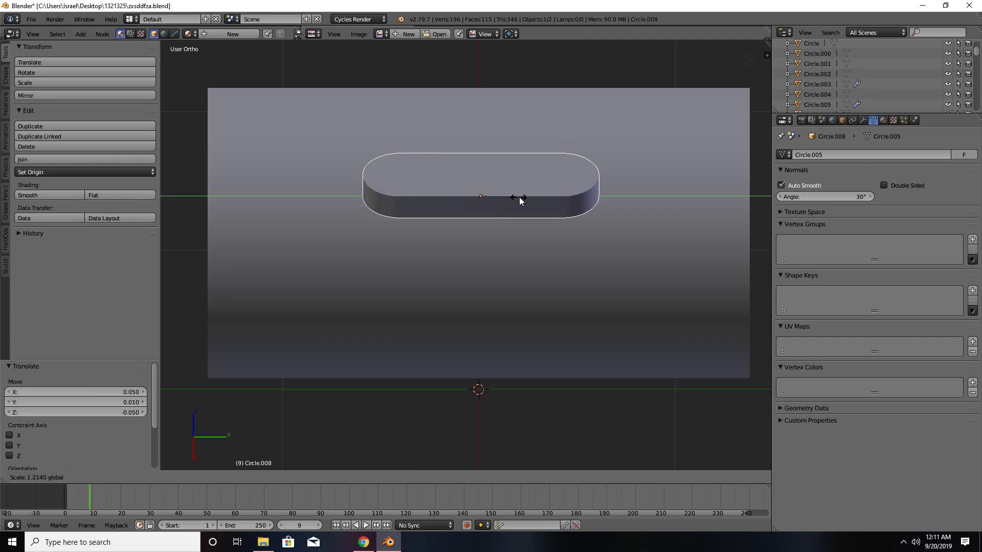
pyautogui.press('Escape')
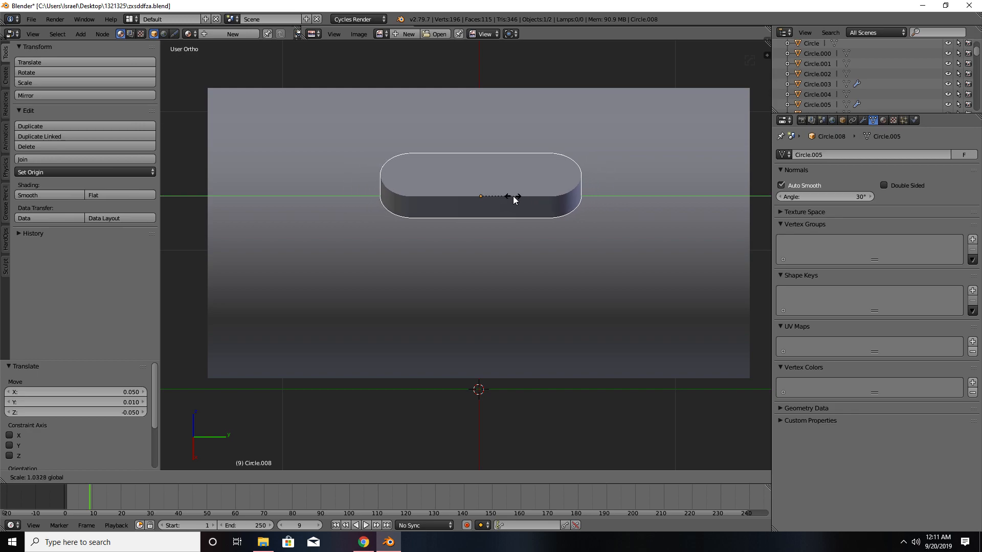
pyautogui.press('s')
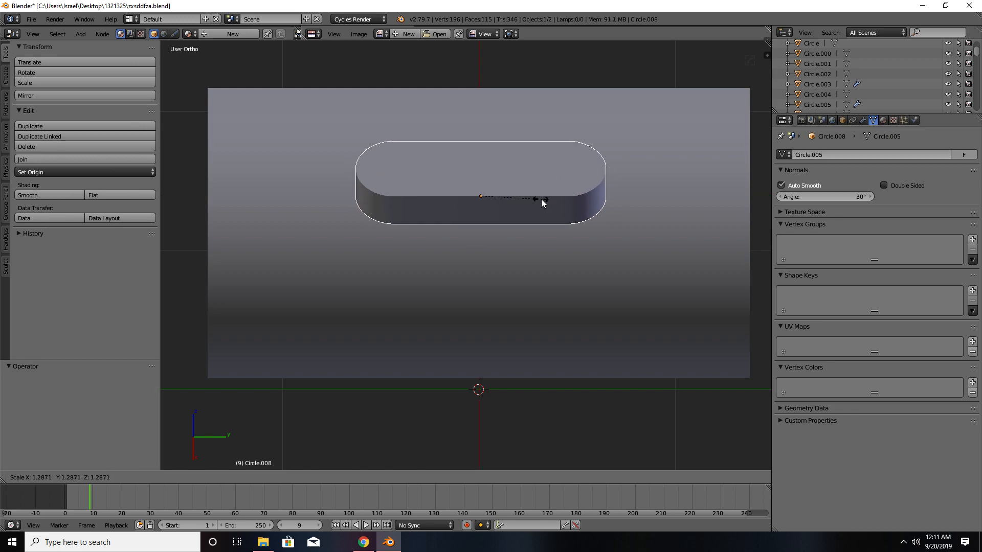
pyautogui.click(574, 204)
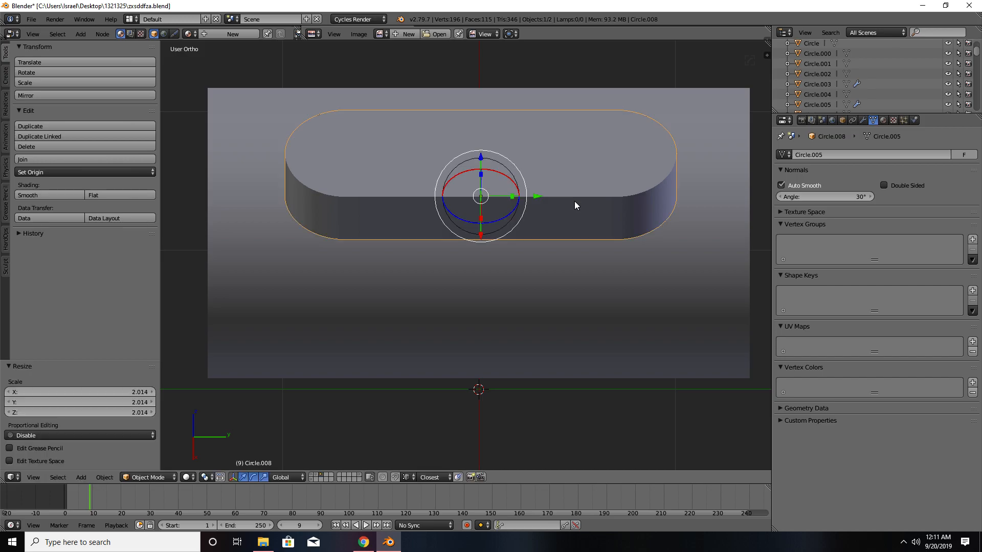
# - Switch to wireframe in front view and tilt the slot block about 45° to follow the shell's curve
pyautogui.moveTo(575, 205)
pyautogui.mouseDown(button='middle')
pyautogui.moveTo(564, 192)
pyautogui.moveTo(512, 195)
pyautogui.moveTo(548, 160)
pyautogui.mouseUp(button='middle')
pyautogui.press('KP_1')
pyautogui.press('Tab')
pyautogui.press('Tab')
pyautogui.press('z')
pyautogui.press('KP_1')
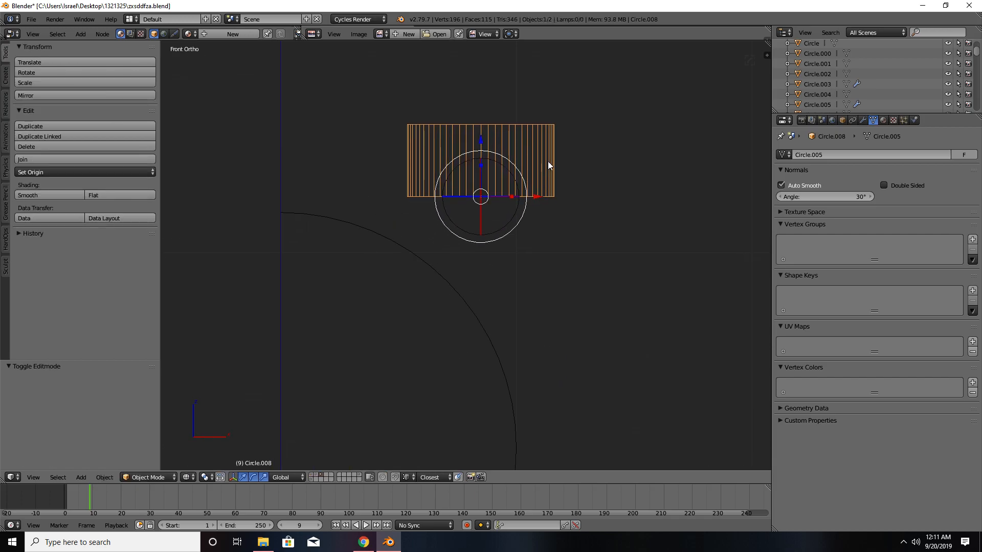
pyautogui.press('r')
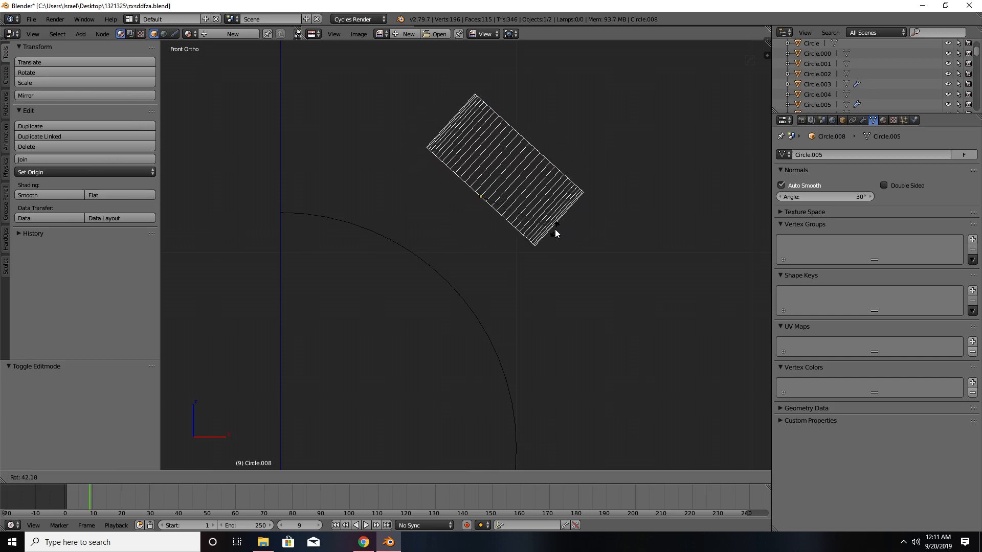
pyautogui.click(550, 230)
# - Move the tilted slot block down and inward in front view so it intersects the middle of the shell's arc
pyautogui.keyDown('shift'); pyautogui.moveTo(549, 229); pyautogui.dragTo(555, 176, button='middle'); pyautogui.keyUp('shift')
pyautogui.moveTo(490, 98); pyautogui.dragTo(483, 181)
pyautogui.moveTo(538, 232); pyautogui.dragTo(505, 235)
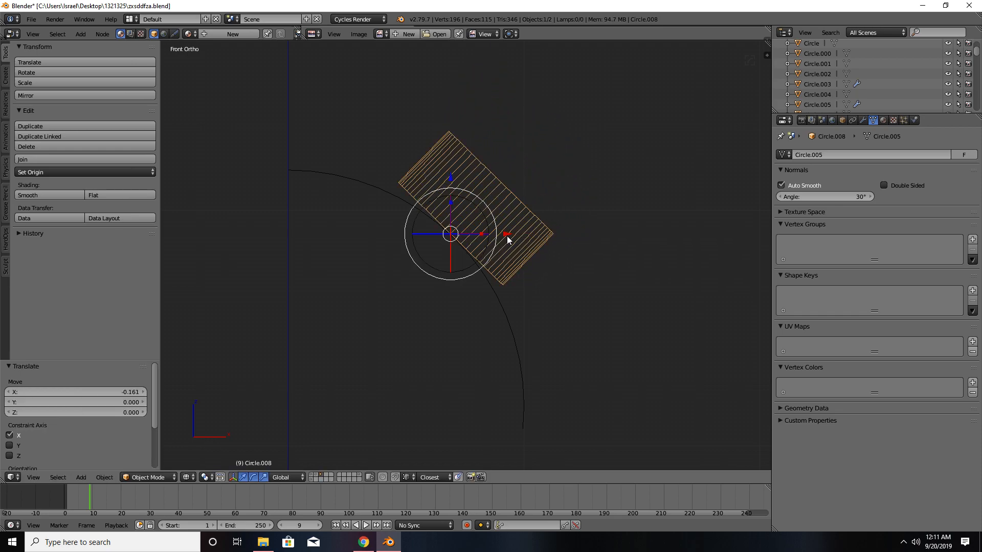
pyautogui.press('g')
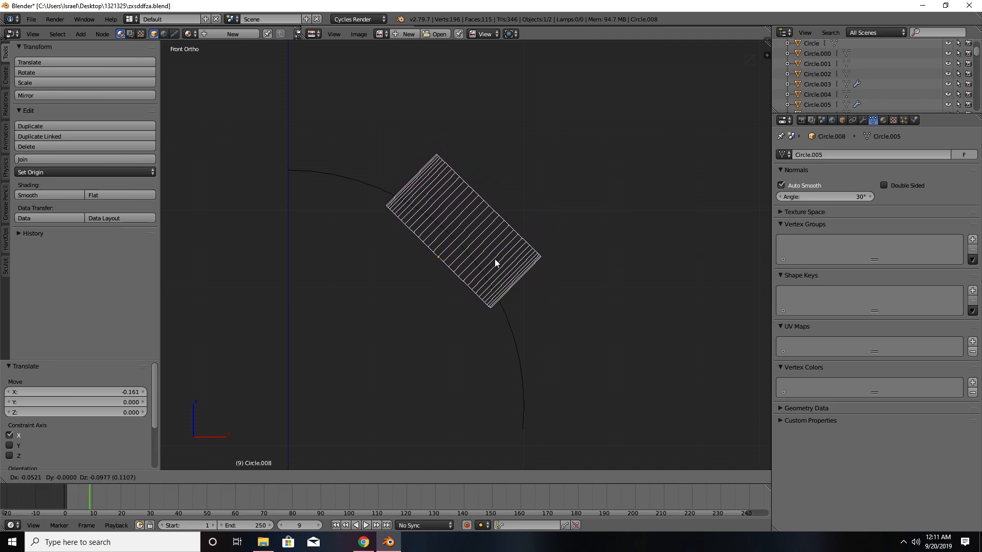
pyautogui.click(495, 263)
# - Nudge the slot block slightly in the negative Y direction to centre it on the Y axis
pyautogui.moveTo(573, 268); pyautogui.dragTo(460, 312, button='middle')
pyautogui.scroll(-4, 459, 312)
pyautogui.scroll(2, 490, 302)
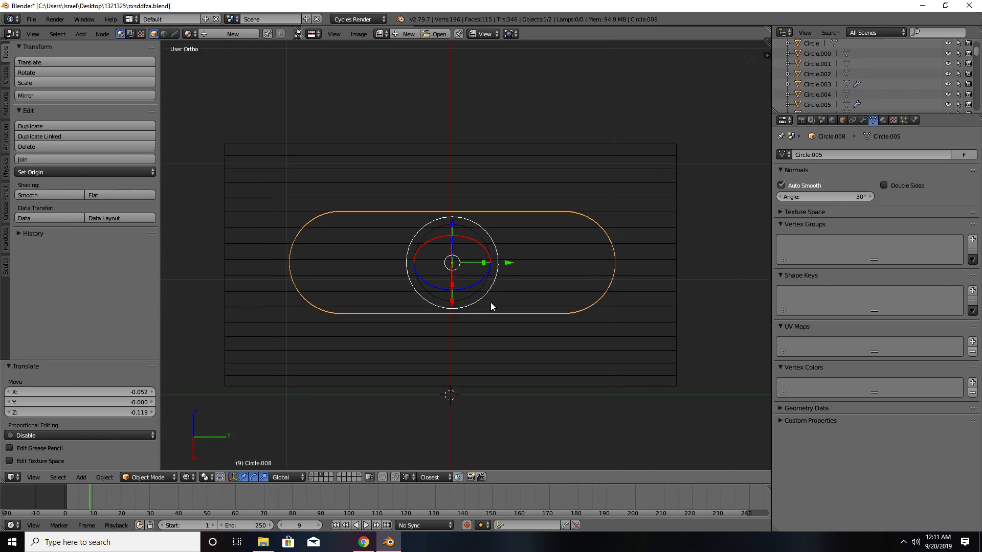
pyautogui.click(510, 263)
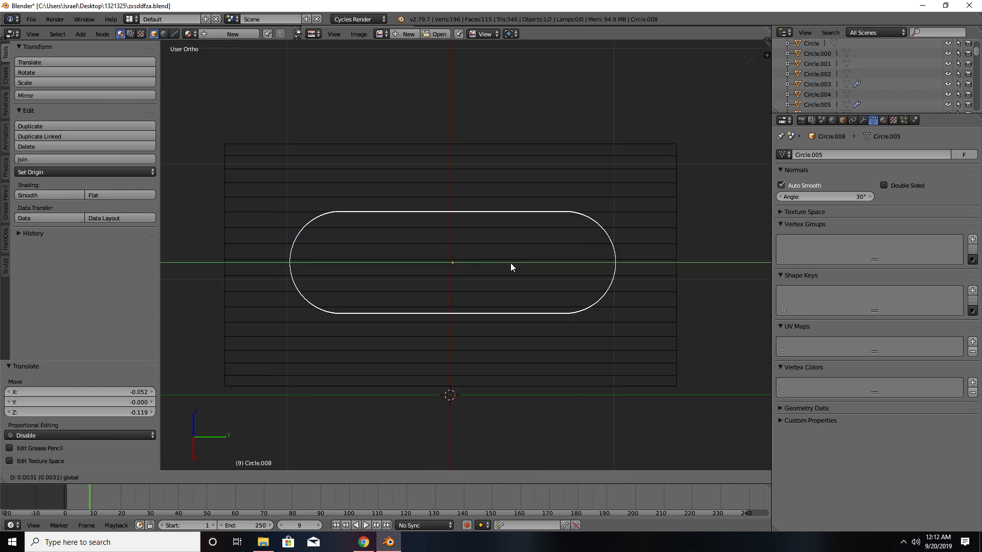
pyautogui.moveTo(510, 264); pyautogui.dragTo(508, 262)
pyautogui.press('Tab')
pyautogui.press('Tab')
# - Select all of the quarter cylinder shell's linked geometry in edit mode and shift it about 0.01 along negative Y
pyautogui.rightClick(580, 162)
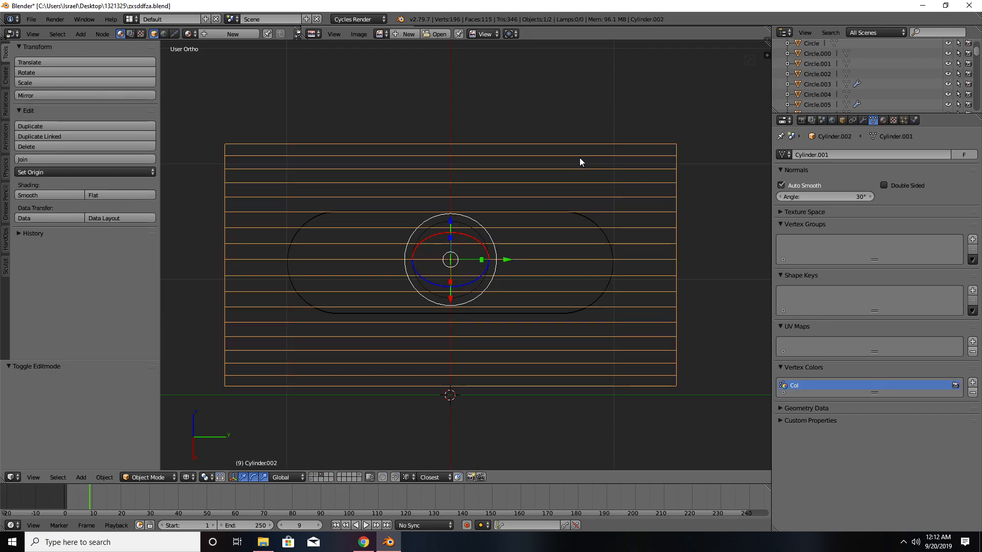
pyautogui.press('Tab')
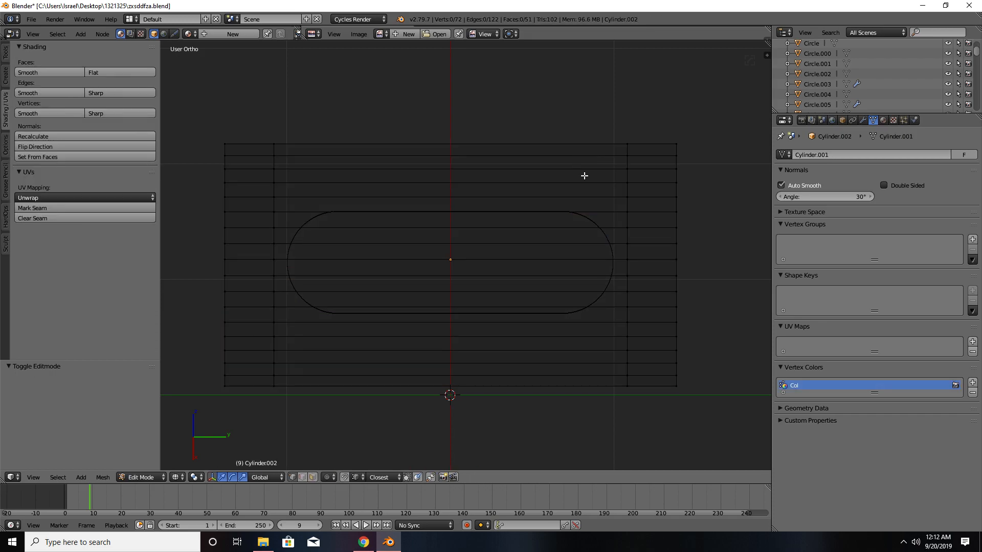
pyautogui.press('l')
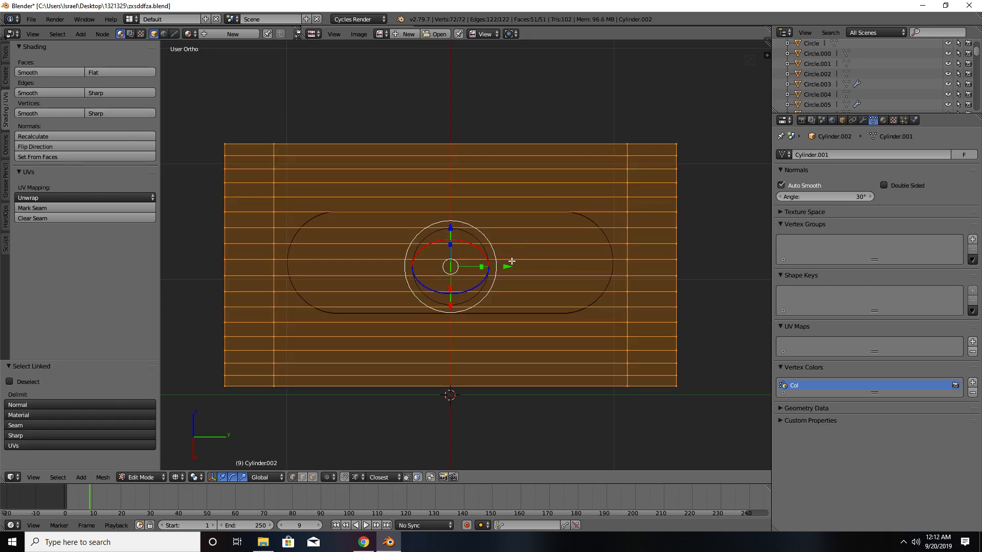
pyautogui.moveTo(513, 264); pyautogui.dragTo(509, 266)
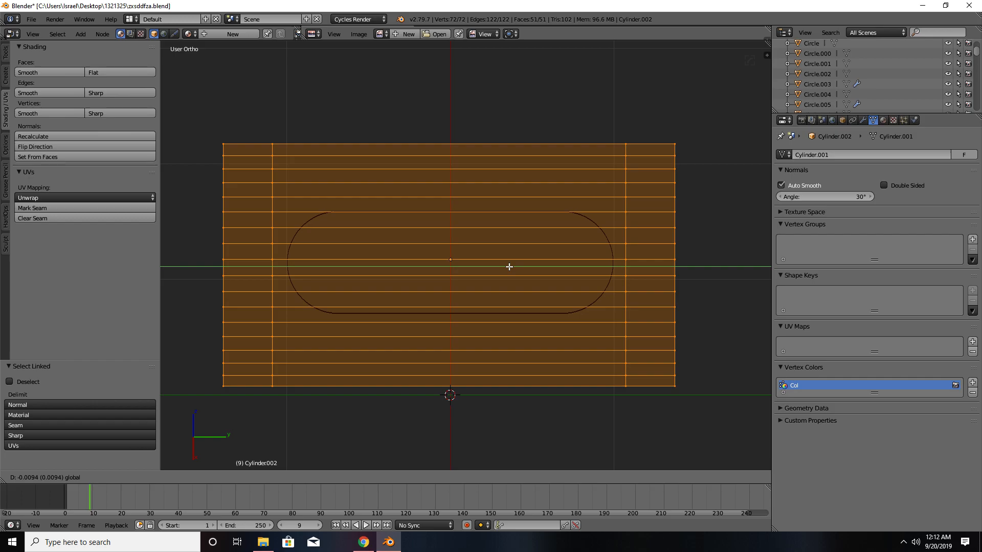
pyautogui.moveTo(509, 267); pyautogui.dragTo(508, 260)
pyautogui.press('Tab')
pyautogui.press('Tab')
# - Deselect the shell's geometry and add six evenly spaced loop cuts between its two end loops, without sliding them
pyautogui.press('z')
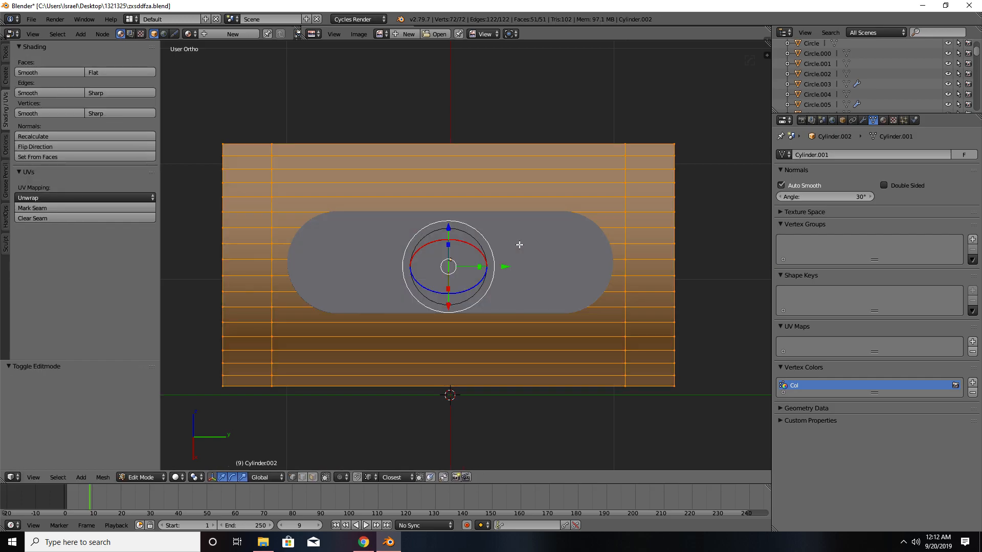
pyautogui.moveTo(523, 244); pyautogui.dragTo(520, 242, button='middle')
pyautogui.press('a')
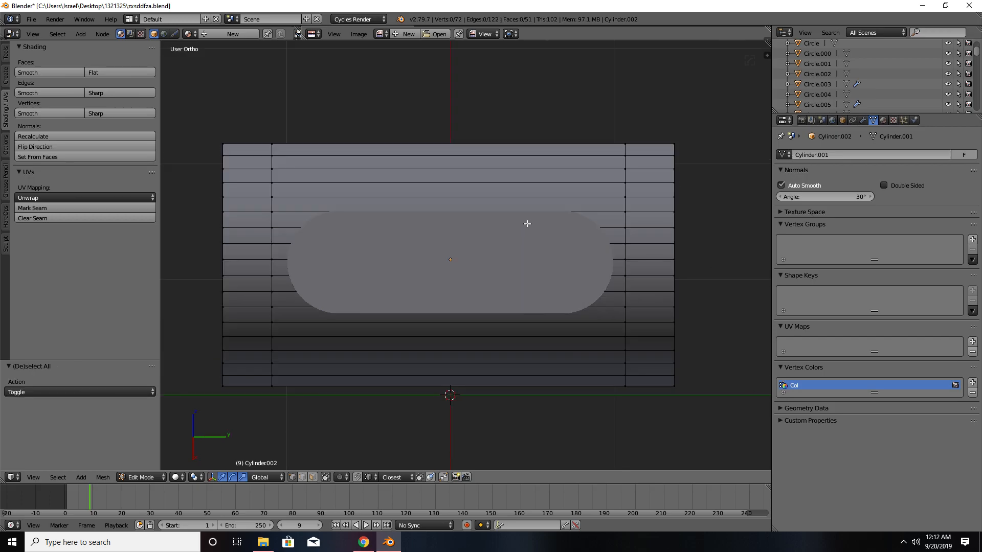
pyautogui.hotkey('ctrl', 'r')
pyautogui.scroll(3, 528, 176)
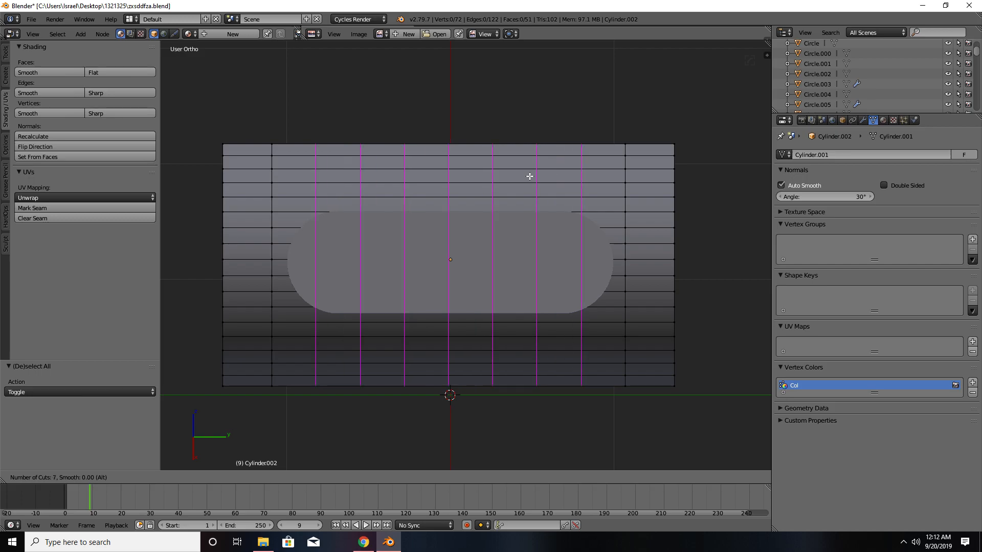
pyautogui.scroll(2, 529, 176)
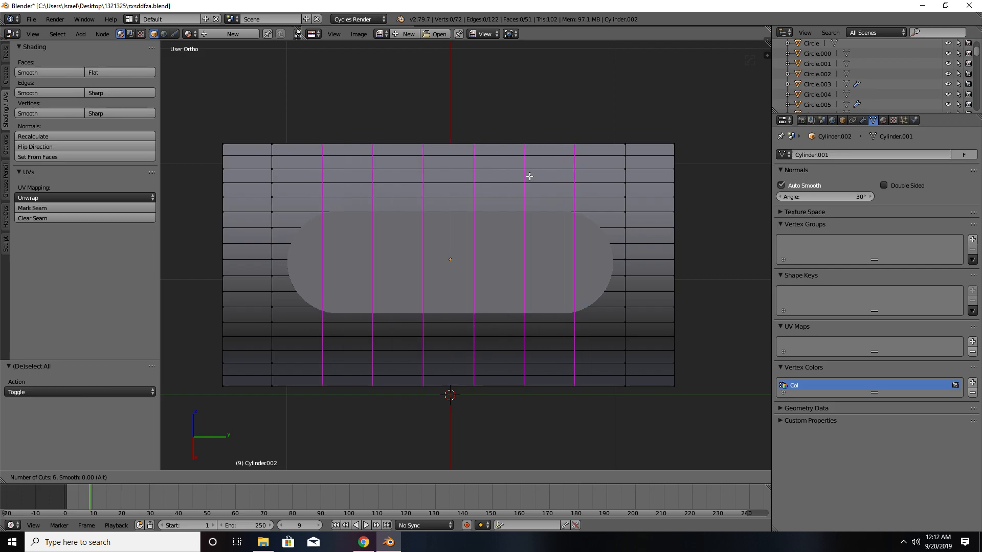
pyautogui.click(529, 176)
pyautogui.rightClick(530, 175)
# - Scale the six new edge loops outward about 1.35 times along Y and leave edit mode
pyautogui.press('s')
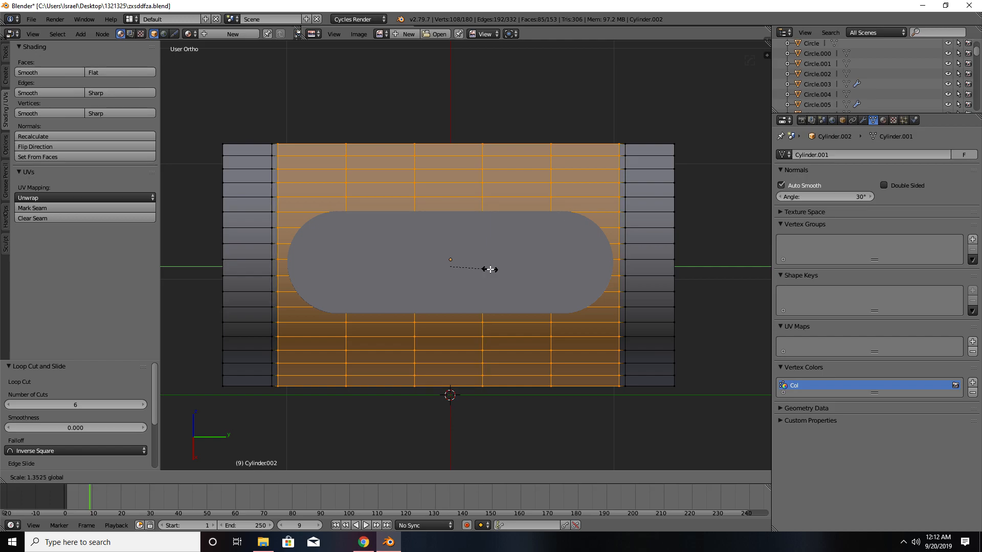
pyautogui.click(490, 270)
pyautogui.press('Tab')
# - Select the slot block and apply its rotation and scale
pyautogui.moveTo(490, 270)
pyautogui.mouseDown(button='middle')
pyautogui.moveTo(551, 257)
pyautogui.moveTo(599, 219)
pyautogui.moveTo(582, 235)
pyautogui.moveTo(477, 247)
pyautogui.moveTo(479, 265)
pyautogui.mouseUp(button='middle')
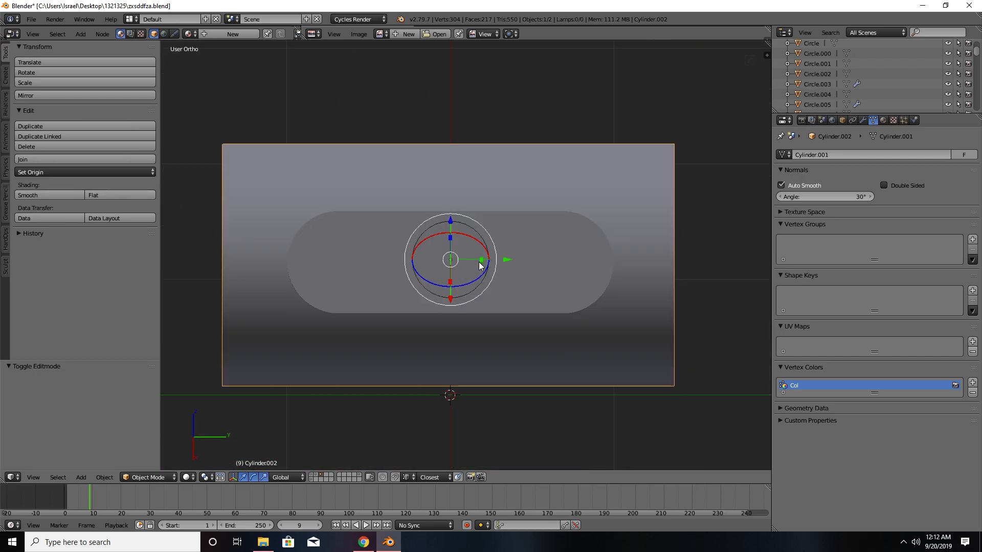
pyautogui.press('z')
pyautogui.press('z')
pyautogui.press('n')
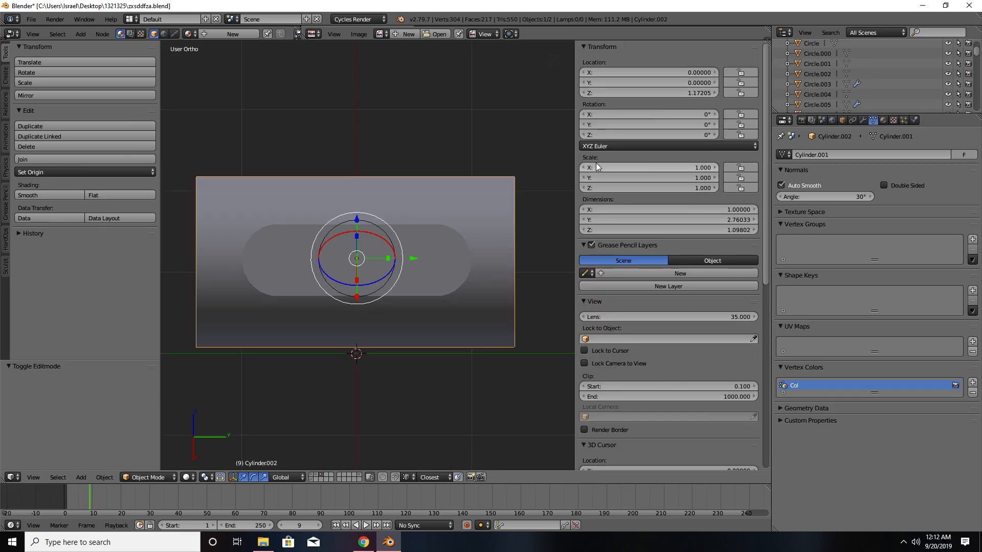
pyautogui.press('n')
pyautogui.press('n')
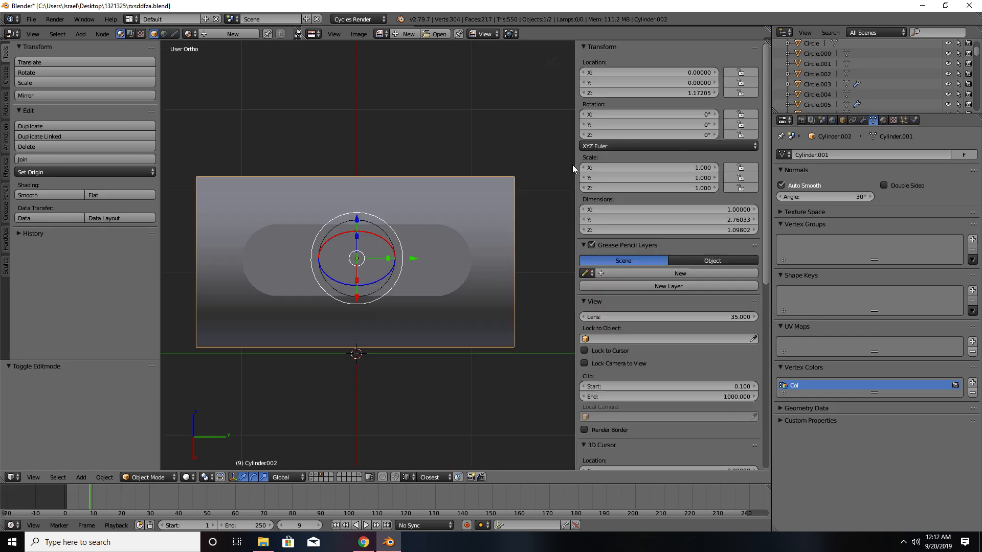
pyautogui.rightClick(440, 238)
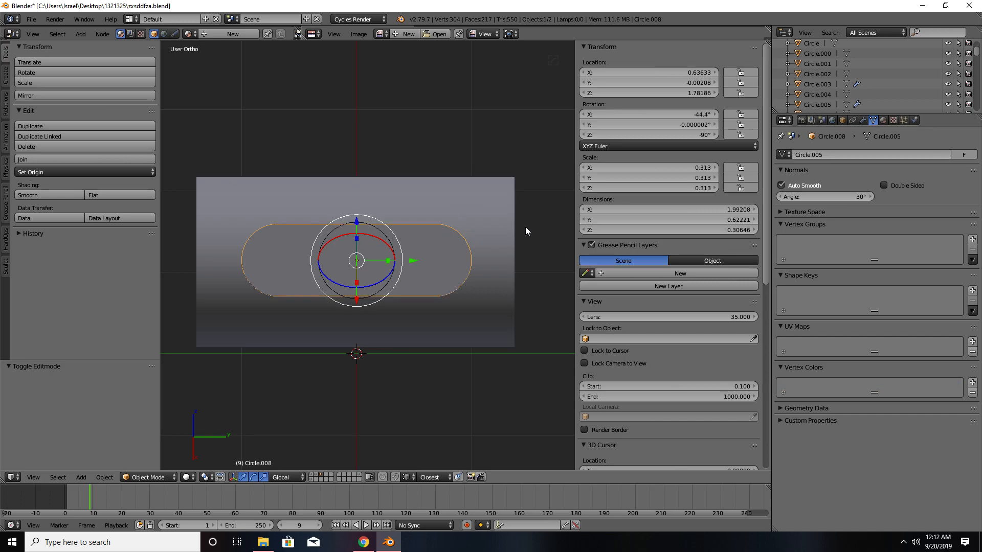
pyautogui.hotkey('ctrl', 'a')
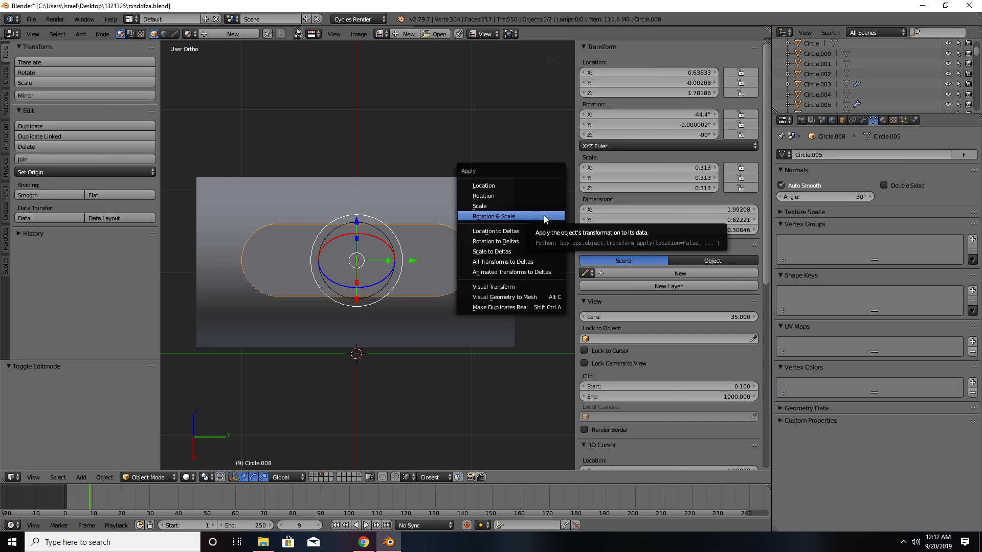
pyautogui.click(544, 216)
# - Select the slot block with the shell as the active object and split the shell using the Hard Ops Slash operation
pyautogui.rightClick(509, 203)
pyautogui.moveTo(465, 228); pyautogui.dragTo(523, 225, button='middle')
pyautogui.press('KP_1')
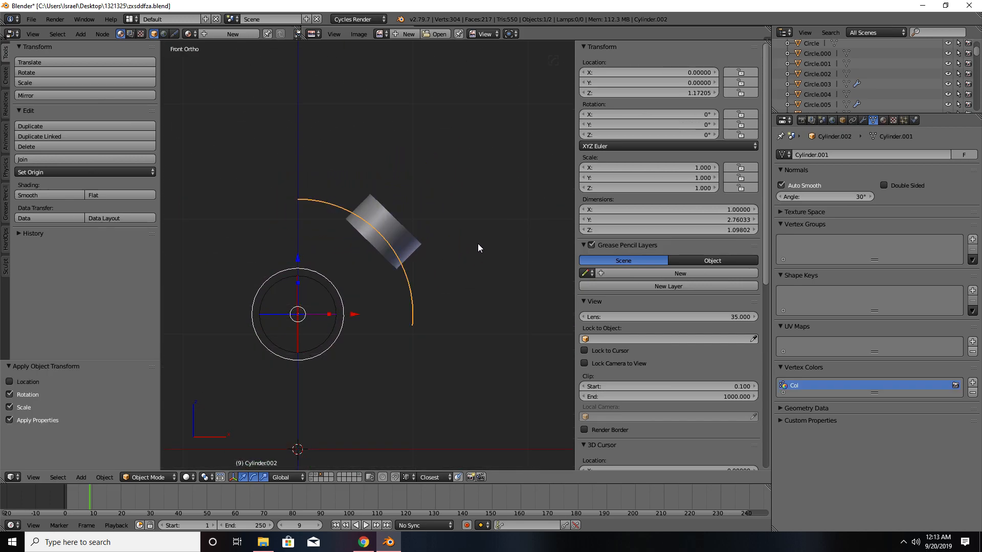
pyautogui.scroll(3, 460, 241)
pyautogui.keyDown('shift'); pyautogui.moveTo(438, 235); pyautogui.dragTo(512, 231, button='middle'); pyautogui.keyUp('shift')
pyautogui.rightClick(444, 216)
pyautogui.keyDown('shift'); pyautogui.rightClick(267, 182); pyautogui.keyUp('shift')
pyautogui.press('q')
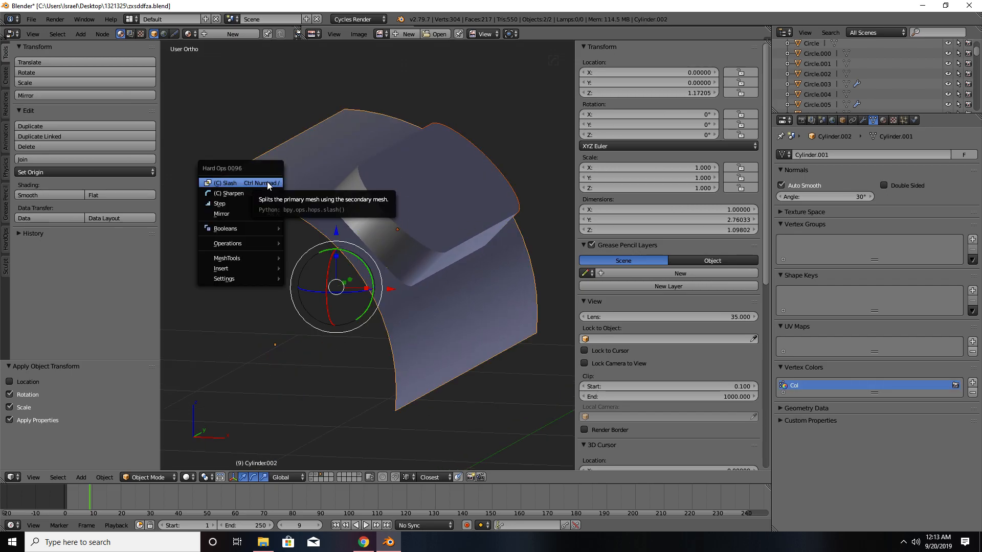
pyautogui.click(267, 182)
# - Delete the slot block cutter left over from the Slash operation
pyautogui.rightClick(361, 191)
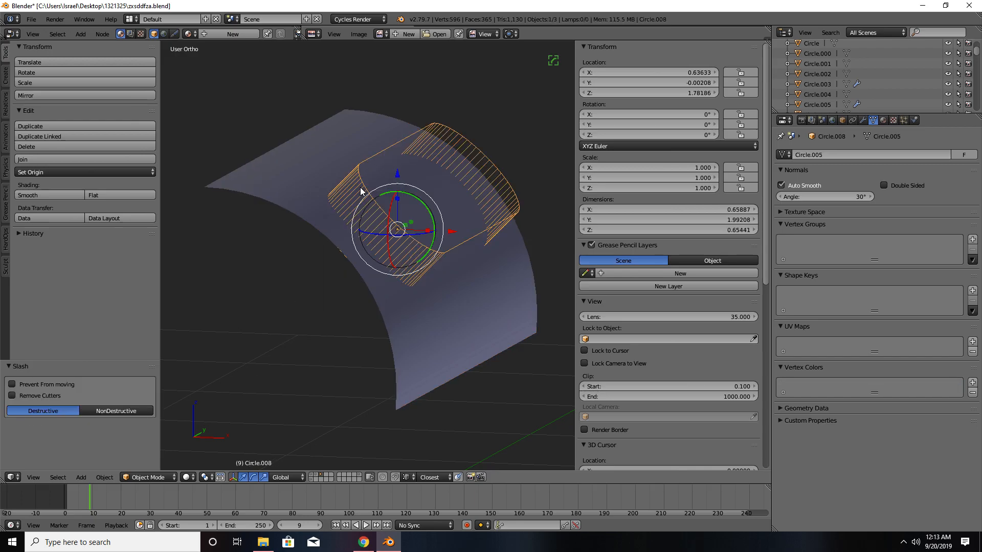
pyautogui.press('x')
pyautogui.click(363, 189)
# - Delete the separated slot-shaped piece from the middle of the shell
pyautogui.scroll(6, 294, 204)
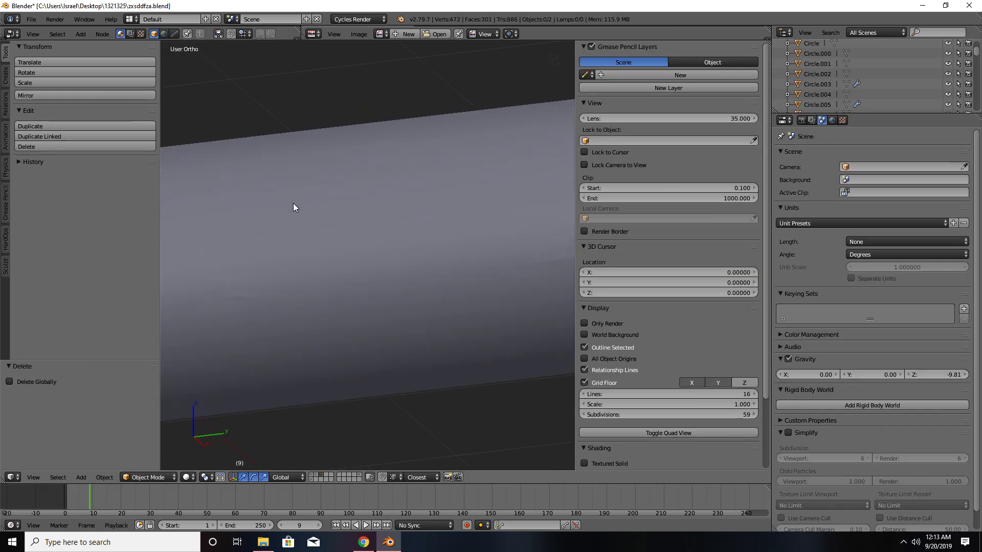
pyautogui.scroll(-6, 260, 220)
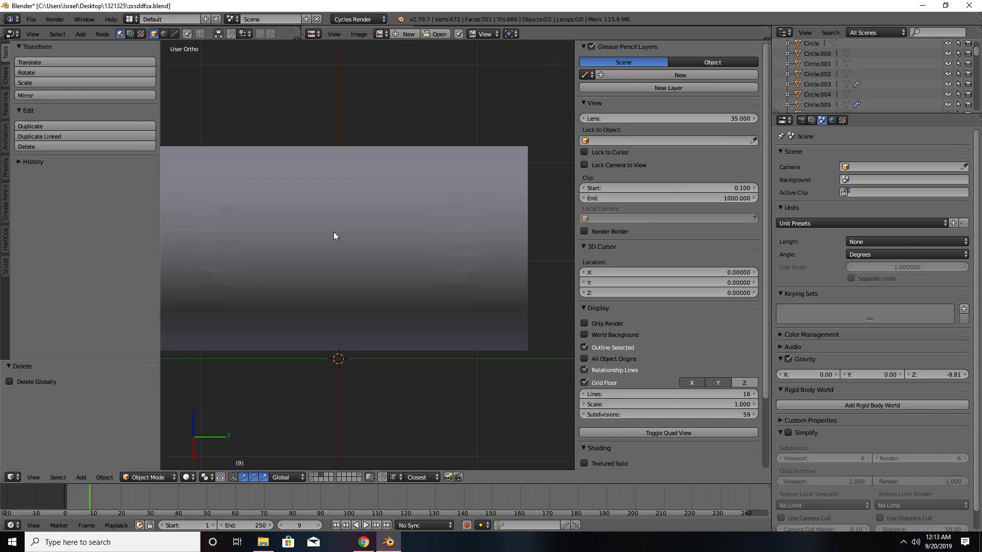
pyautogui.rightClick(333, 233)
pyautogui.press('x')
pyautogui.click(370, 233)
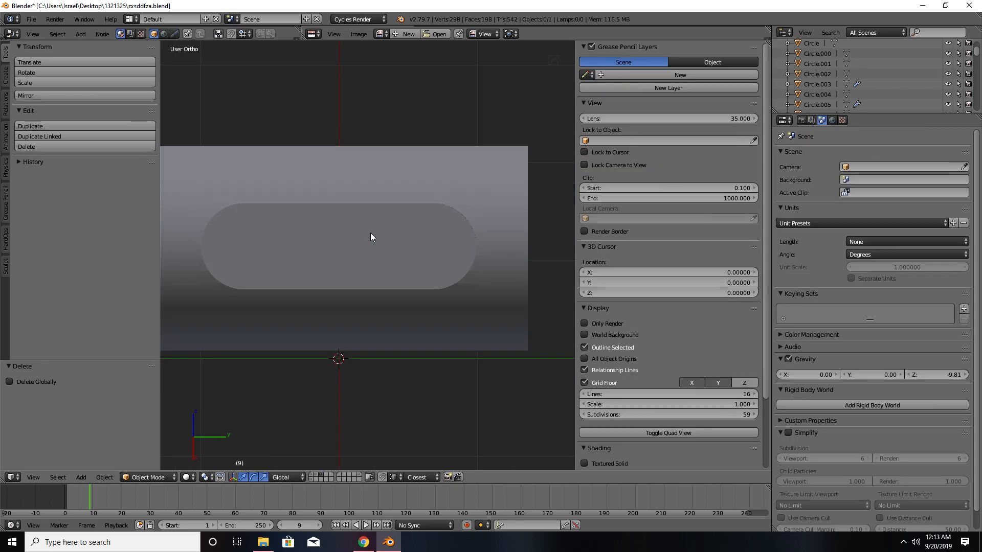
# - Delete the flat face closing off the slot recess in the shell, working in face select mode
pyautogui.scroll(-1, 370, 233)
pyautogui.moveTo(437, 210); pyautogui.dragTo(495, 201, button='middle')
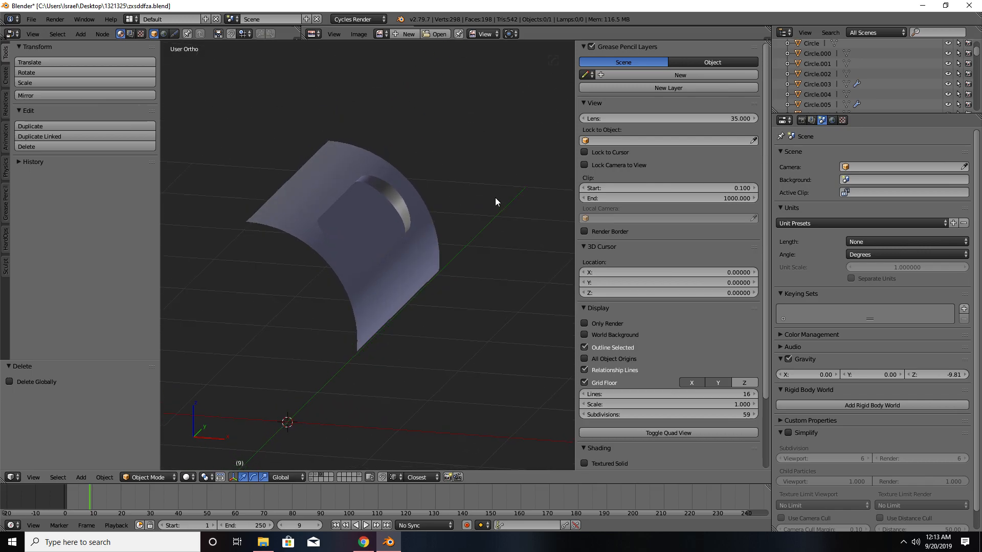
pyautogui.rightClick(387, 182)
pyautogui.press('Tab')
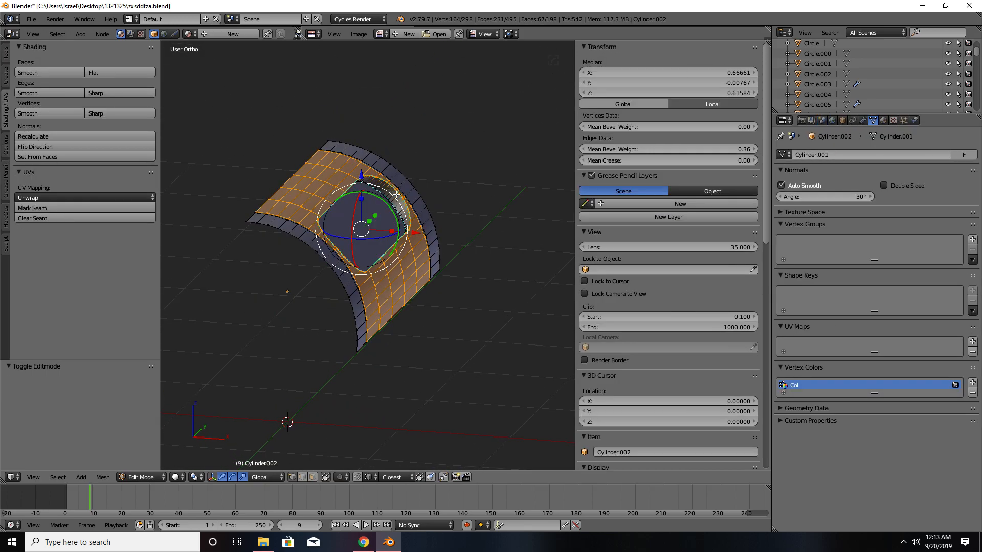
pyautogui.press('a')
pyautogui.moveTo(399, 196); pyautogui.dragTo(297, 218, button='middle')
pyautogui.hotkey('ctrl', 'Tab')
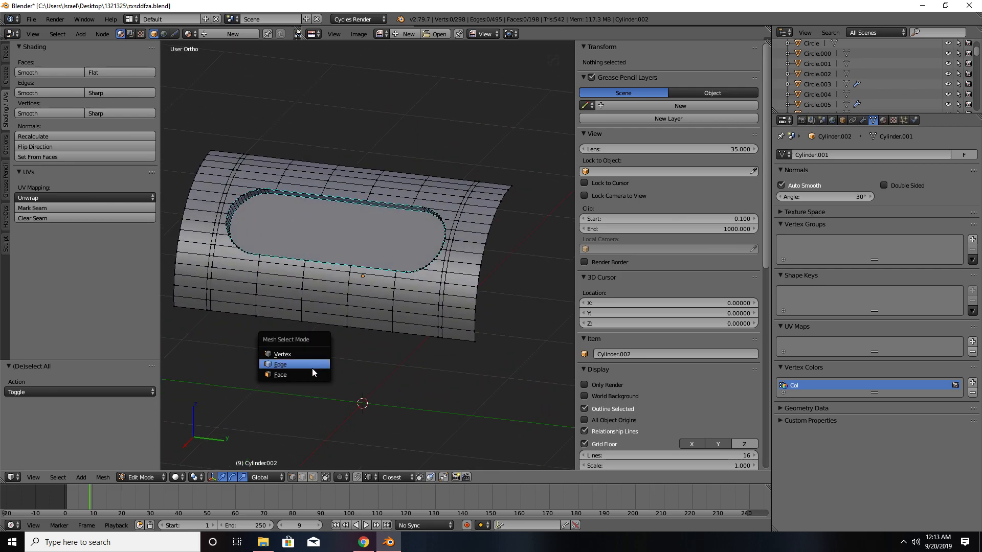
pyautogui.click(312, 374)
pyautogui.rightClick(343, 228)
pyautogui.press('x')
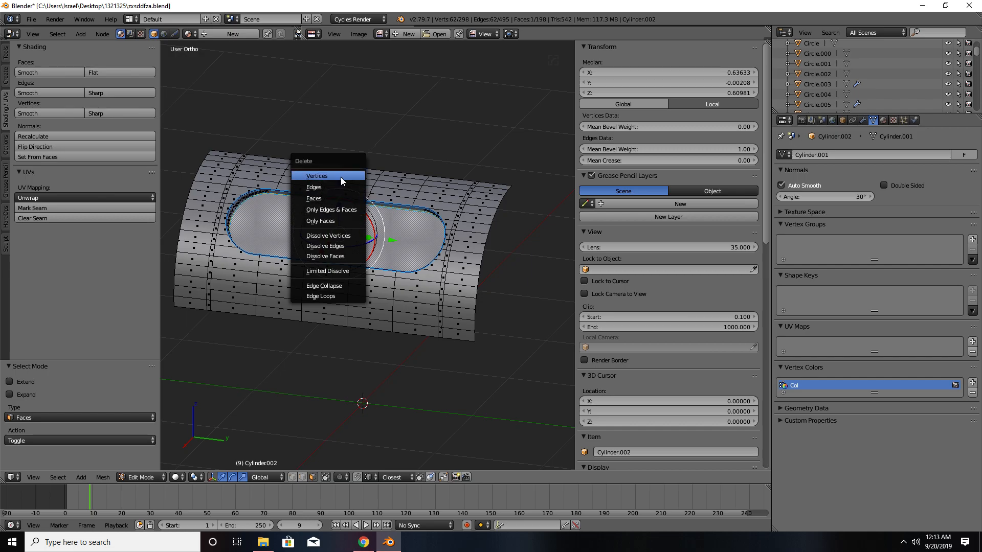
pyautogui.click(328, 198)
# - Select the inner edge loop of the slot recess's walls in edge select mode
pyautogui.moveTo(340, 200); pyautogui.dragTo(355, 264, button='middle')
pyautogui.scroll(5, 355, 264)
pyautogui.hotkey('ctrl', 'Tab')
pyautogui.click(355, 239)
pyautogui.keyDown('alt'); pyautogui.rightClick(375, 233); pyautogui.keyUp('alt')
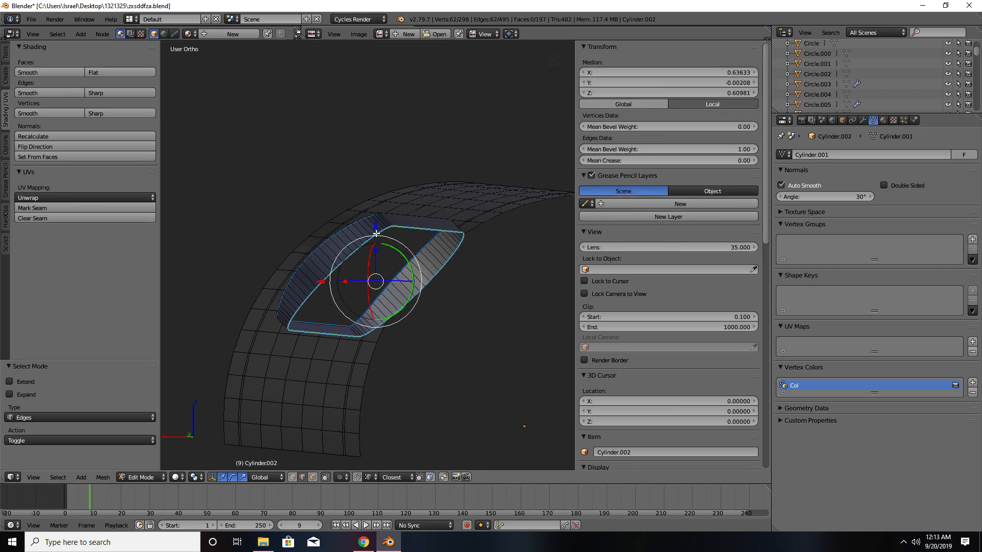
# - Try to remove the recess walls by deleting only the selected loop's edges
pyautogui.press('x')
pyautogui.click(435, 235)
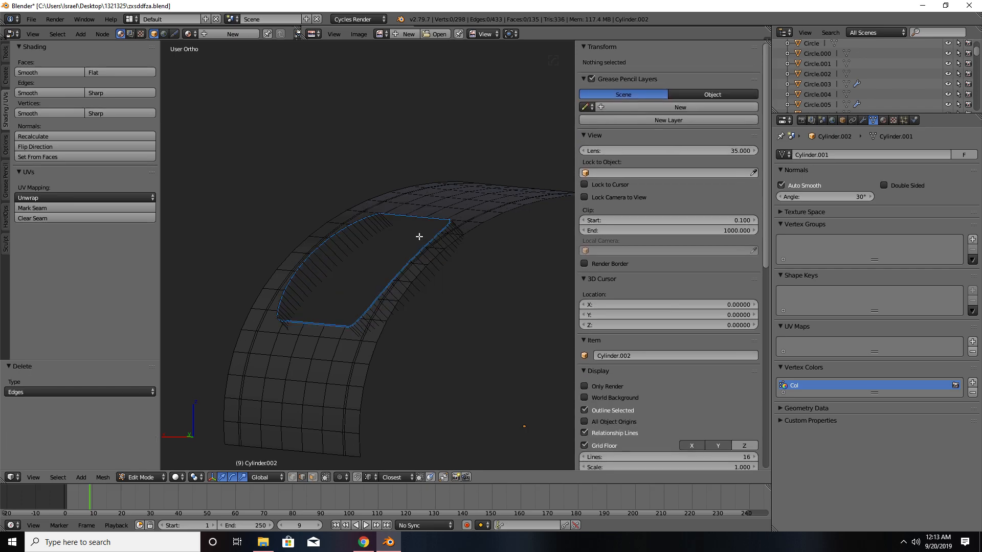
pyautogui.moveTo(339, 254); pyautogui.dragTo(342, 258, button='middle')
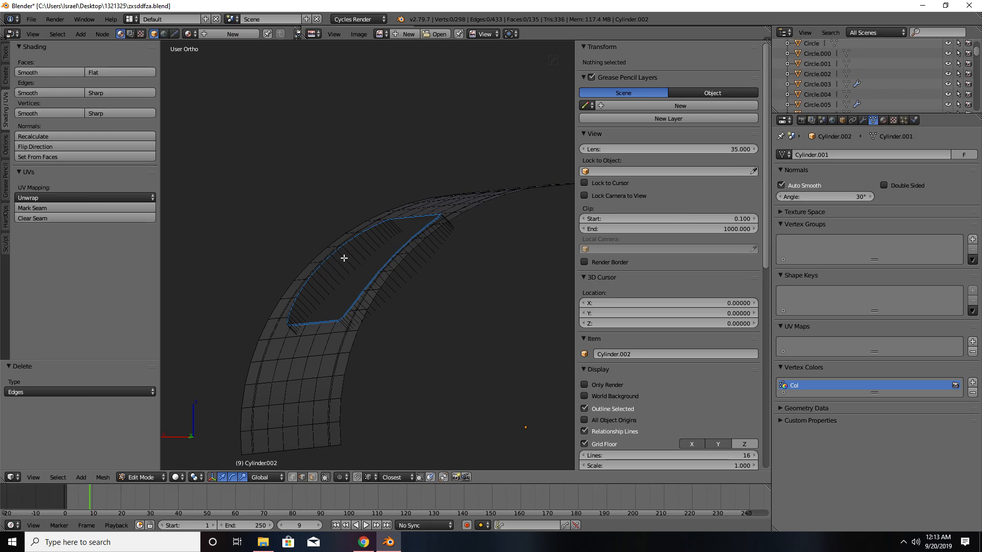
pyautogui.hotkey('ctrl', 'z')
# - Switch to vertex select mode and delete the inner loop's vertices to remove the slot recess's walls
pyautogui.hotkey('ctrl', 'Tab')
pyautogui.click(353, 248)
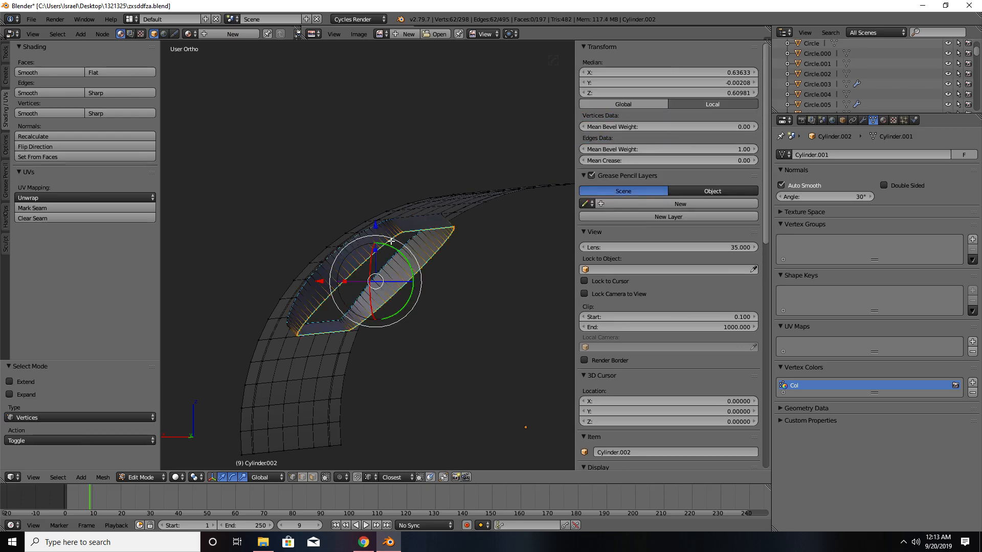
pyautogui.press('x')
pyautogui.click(407, 235)
# - Examine the slot opening and surrounding topology of the shell in both edit and object mode
pyautogui.moveTo(407, 234); pyautogui.dragTo(483, 290, button='middle')
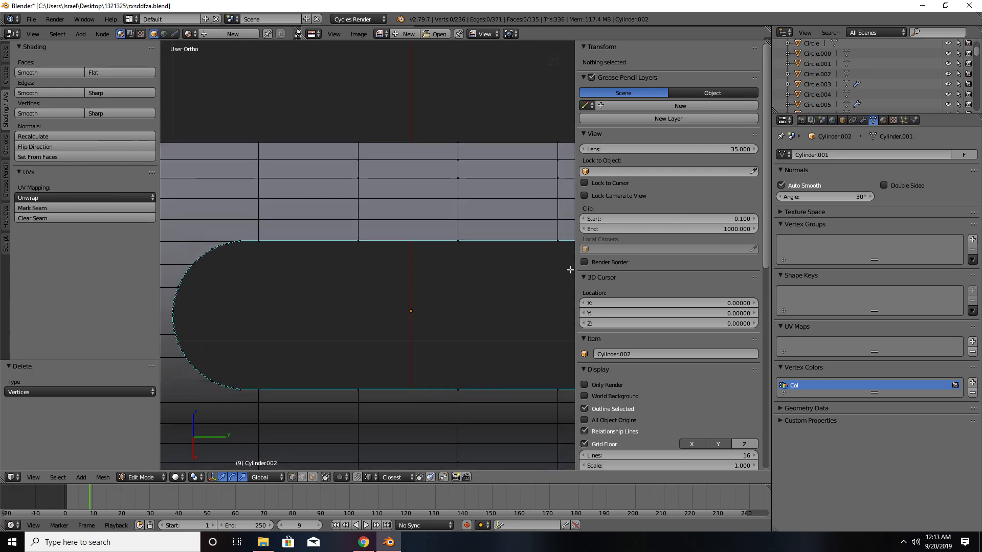
pyautogui.moveTo(576, 268); pyautogui.dragTo(767, 270)
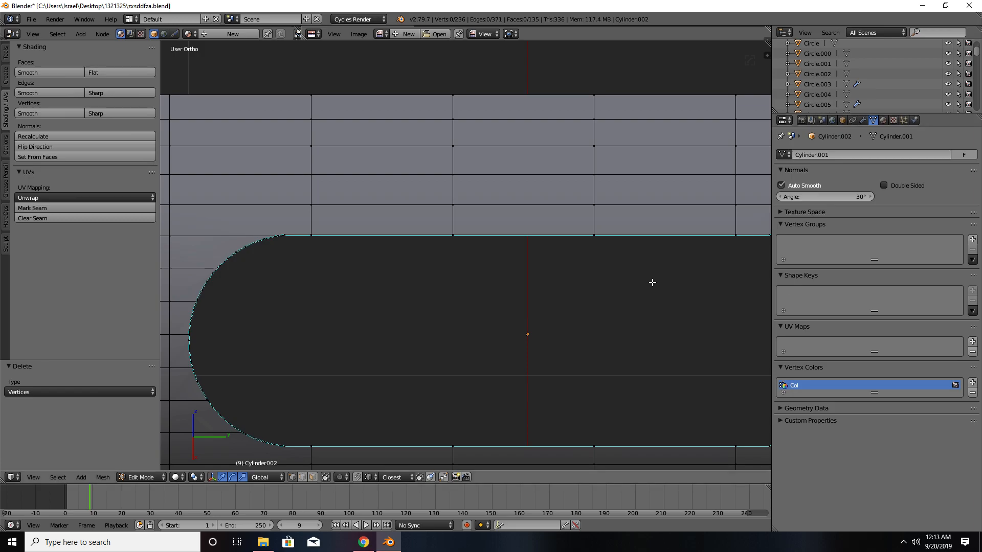
pyautogui.scroll(-5, 630, 281)
pyautogui.keyDown('shift'); pyautogui.moveTo(610, 284); pyautogui.dragTo(511, 235, button='middle'); pyautogui.keyUp('shift')
pyautogui.scroll(2, 513, 234)
pyautogui.press('Tab')
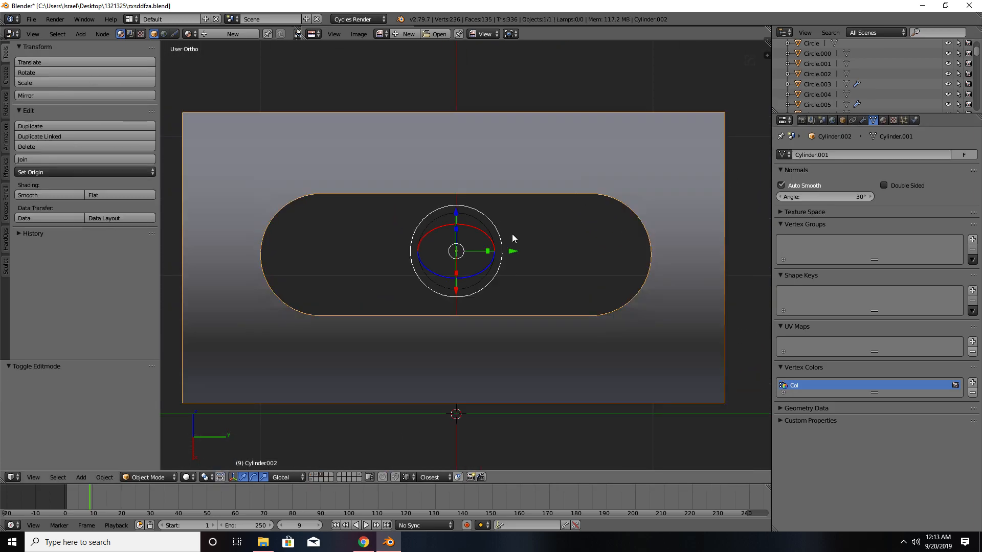
pyautogui.scroll(-1, 514, 239)
pyautogui.press('Tab')
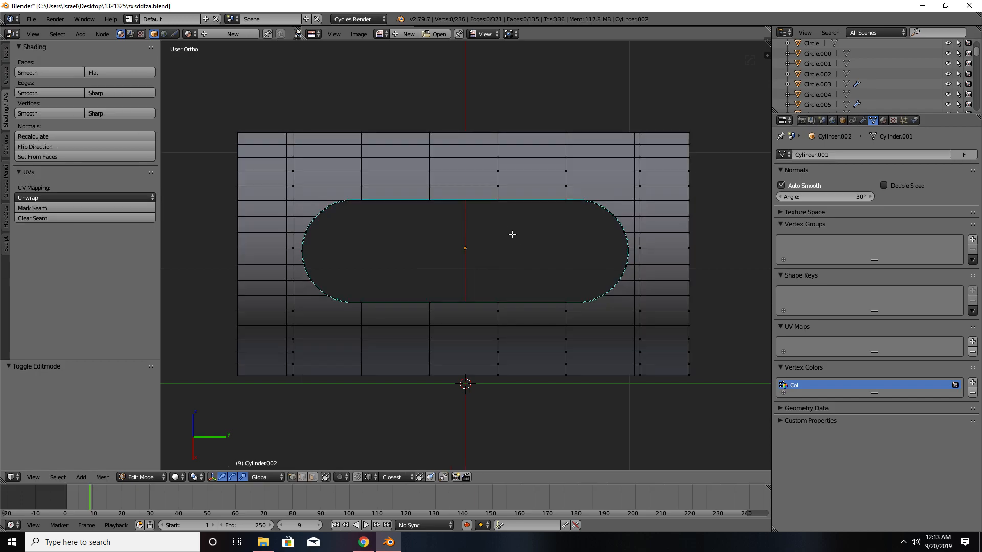
pyautogui.press('Tab')
pyautogui.moveTo(418, 271); pyautogui.dragTo(545, 234, button='middle')
pyautogui.press('n')
pyautogui.press('n')
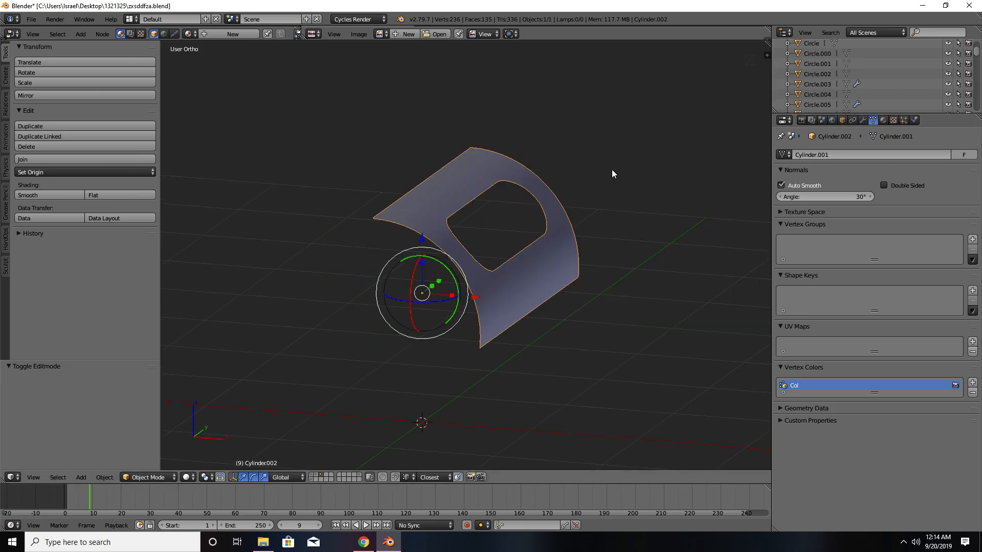
# - Turn on the viewport display of the shell's Mirror modifier and view the full slotted cylinder from the right side
pyautogui.click(863, 121)
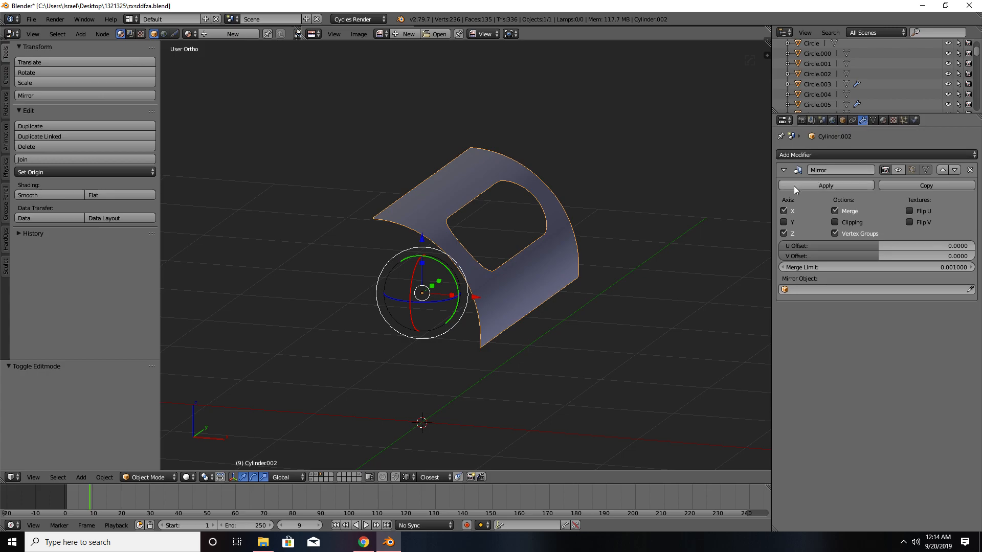
pyautogui.click(910, 169)
pyautogui.moveTo(626, 242); pyautogui.dragTo(525, 247, button='middle')
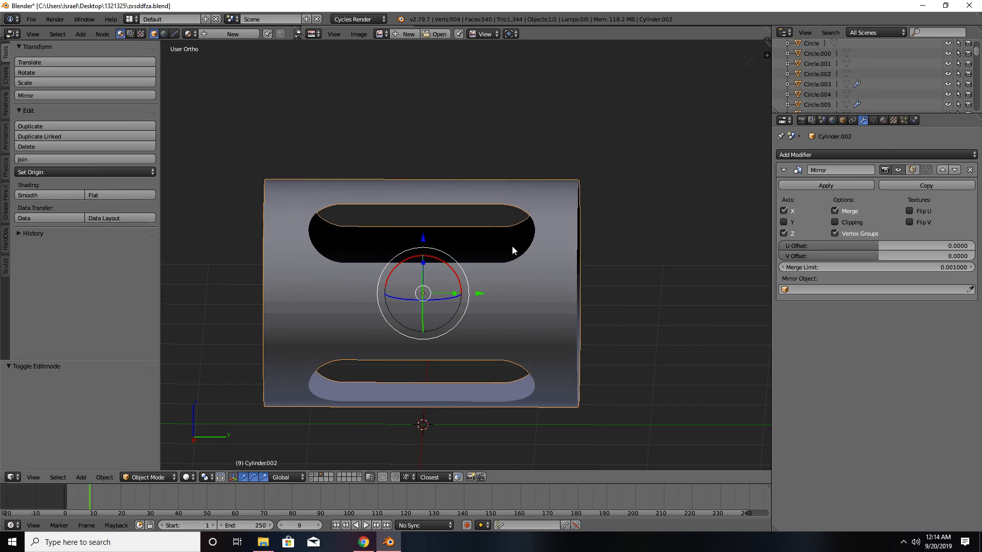
pyautogui.press('KP_3')
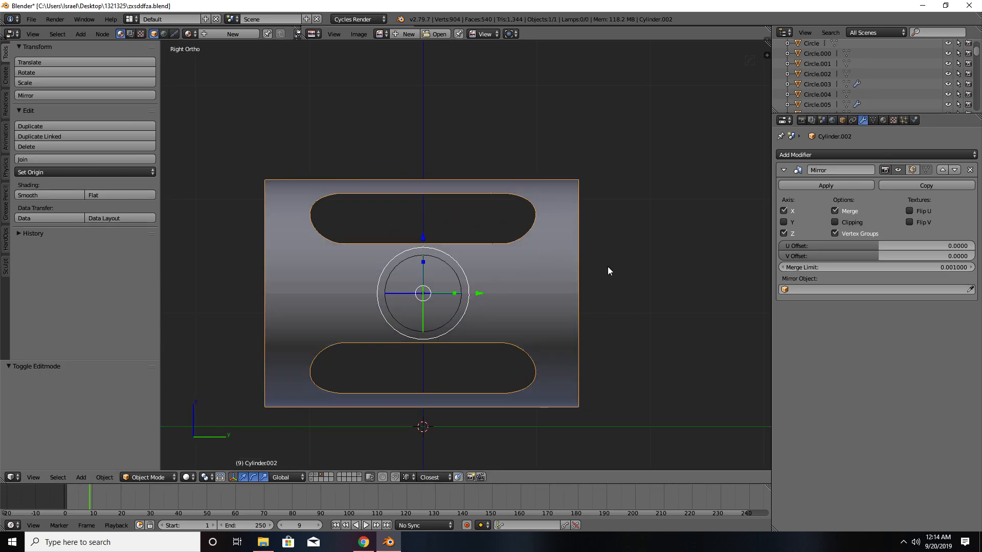
pyautogui.keyDown('shift'); pyautogui.moveTo(607, 253); pyautogui.dragTo(656, 220, button='middle'); pyautogui.keyUp('shift')
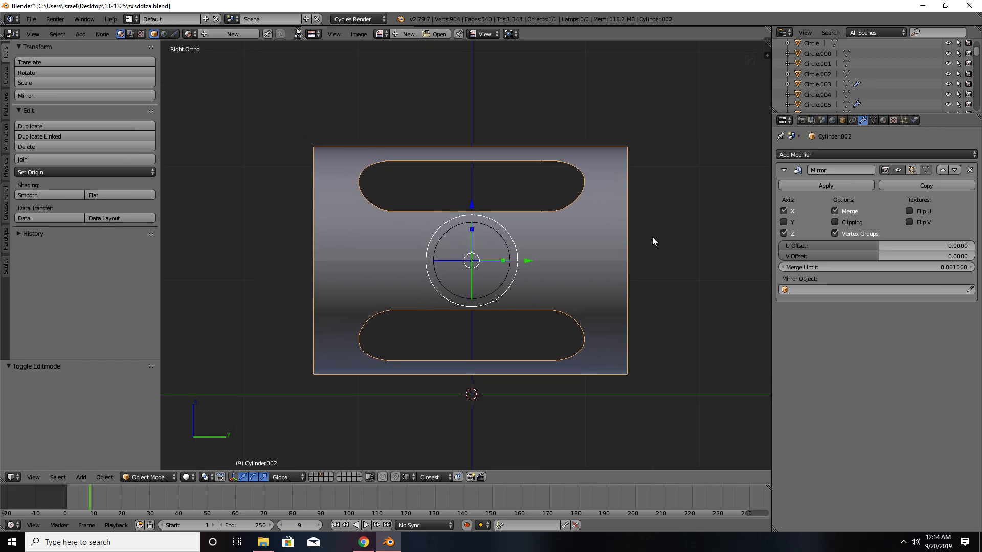
# - Add a Solidify modifier to the mirrored slotted shell
pyautogui.press('n')
pyautogui.press('n')
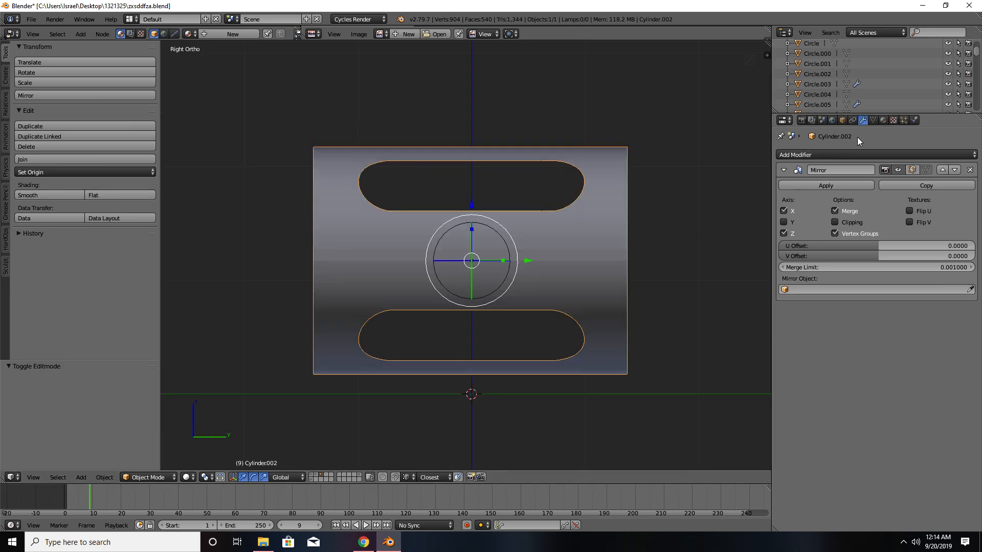
pyautogui.click(852, 154)
pyautogui.click(788, 311)
pyautogui.moveTo(440, 312); pyautogui.dragTo(462, 315, button='middle')
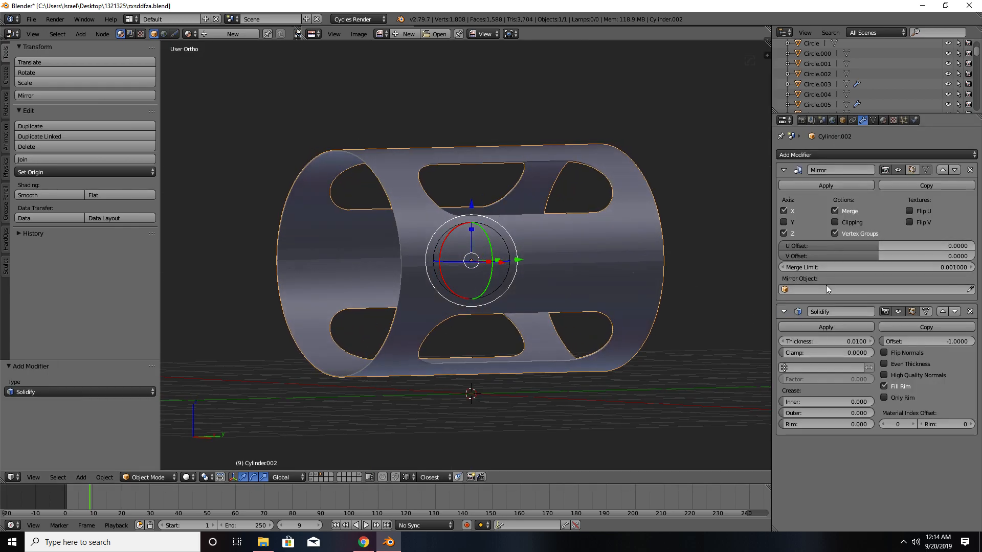
# - Set the Solidify modifier's thickness to 0.0590 and turn on Even Thickness
pyautogui.moveTo(822, 343); pyautogui.dragTo(870, 342)
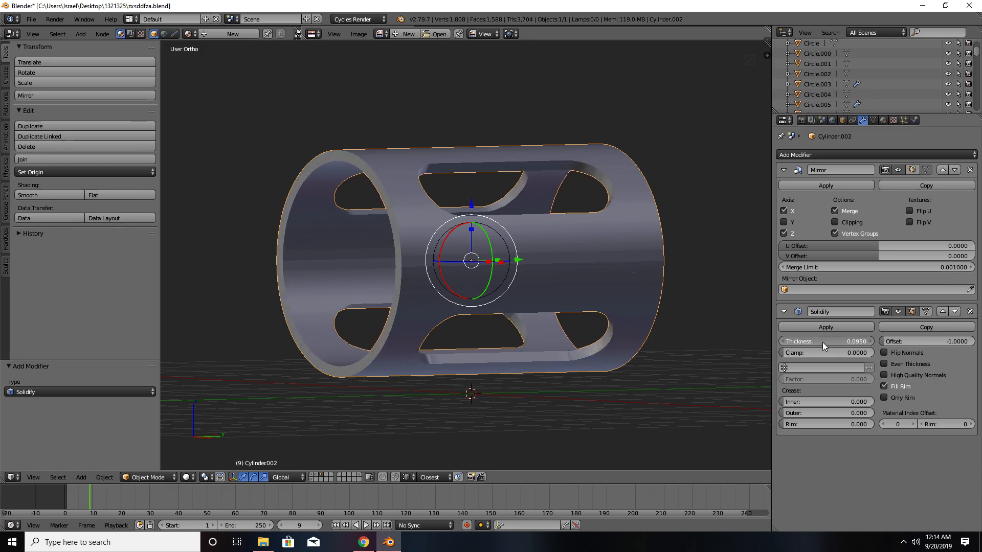
pyautogui.click(884, 364)
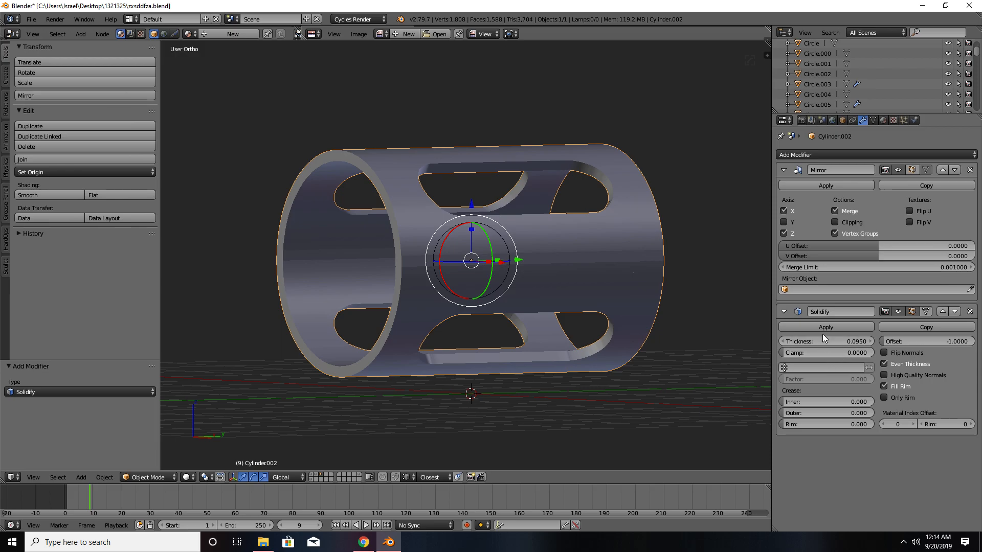
pyautogui.moveTo(838, 343); pyautogui.dragTo(825, 343)
pyautogui.moveTo(512, 307); pyautogui.dragTo(477, 304, button='middle')
pyautogui.press('KP_3')
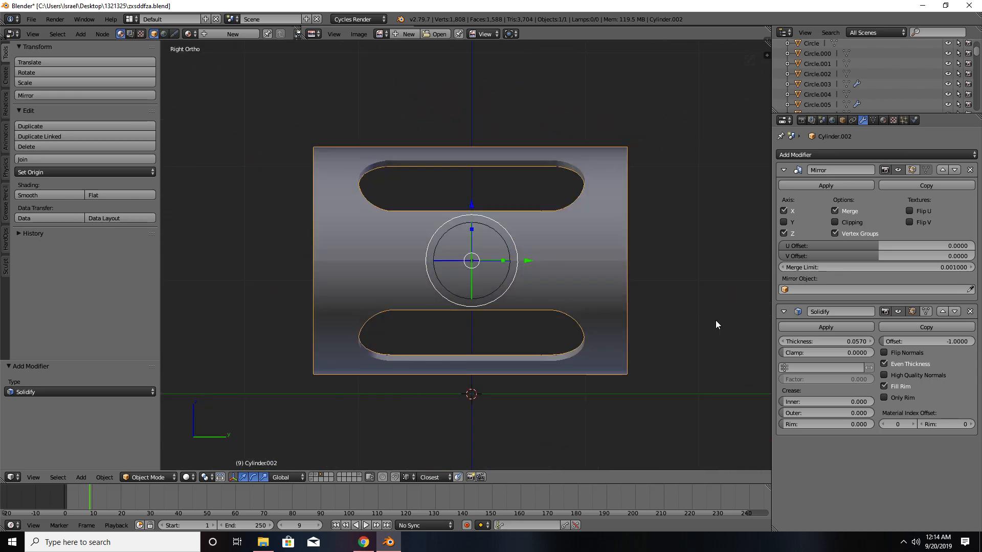
pyautogui.moveTo(850, 342); pyautogui.dragTo(855, 343)
pyautogui.moveTo(491, 271); pyautogui.dragTo(542, 290, button='middle')
pyautogui.moveTo(834, 339); pyautogui.dragTo(796, 339)
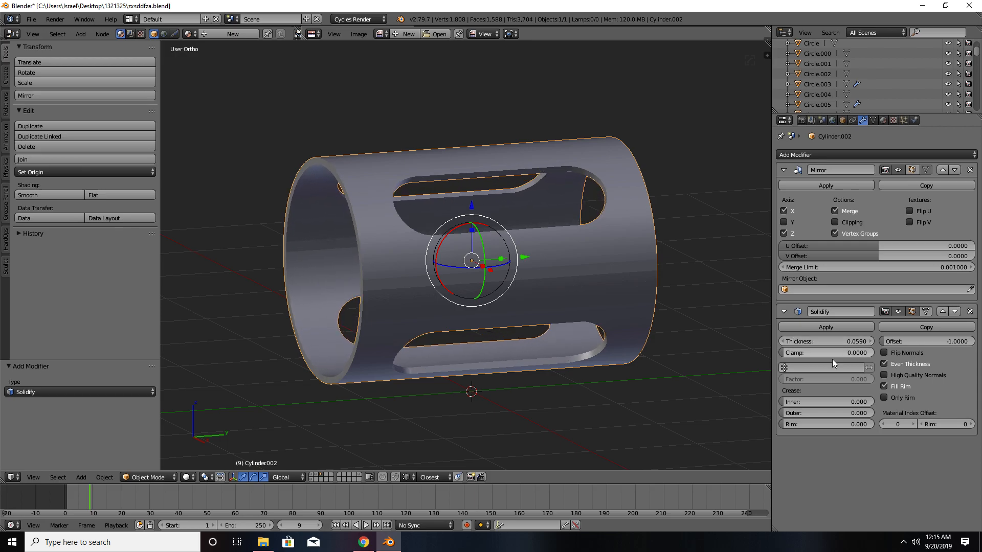
pyautogui.moveTo(570, 372); pyautogui.dragTo(637, 367, button='middle')
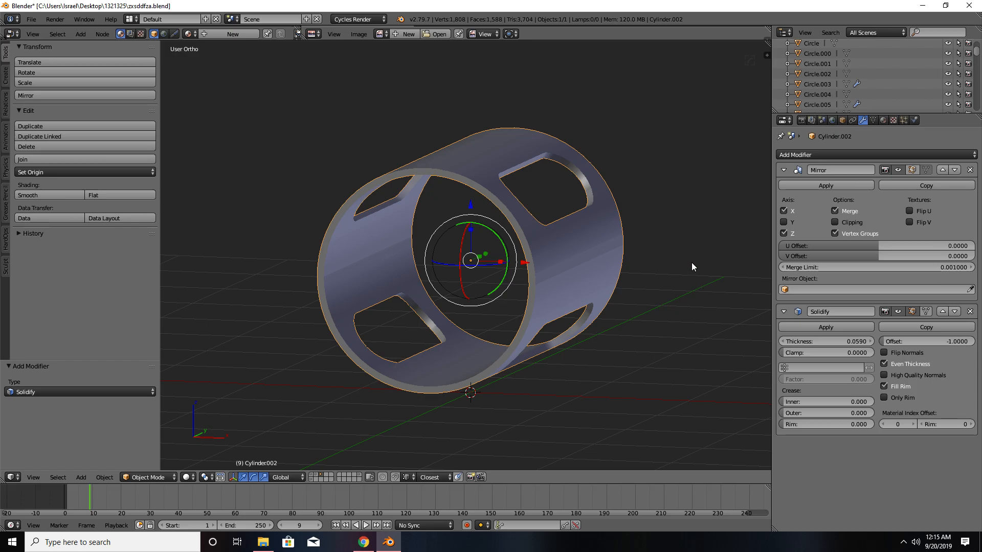
# - Apply the Mirror and Solidify modifiers to the slotted cylinder
pyautogui.click(819, 187)
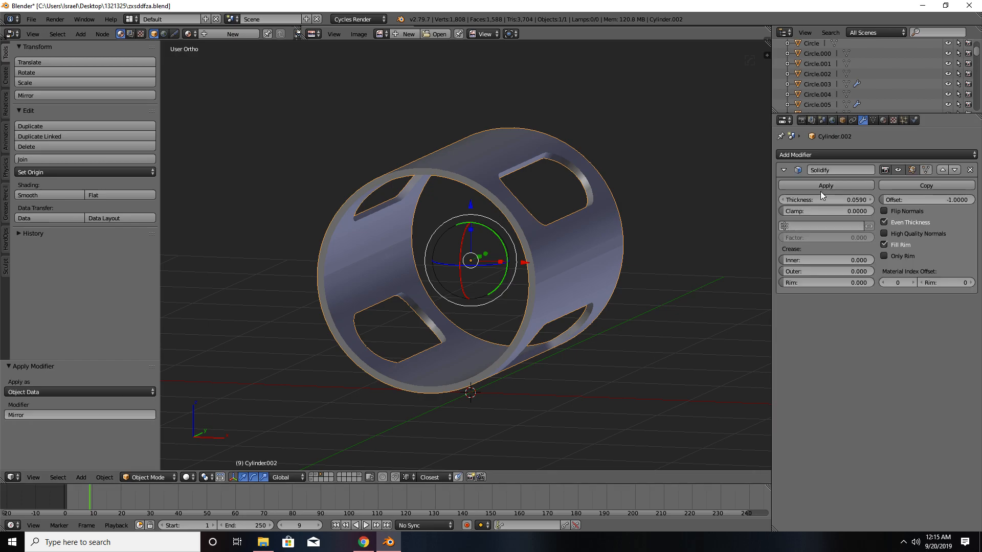
pyautogui.click(820, 185)
pyautogui.moveTo(671, 240); pyautogui.dragTo(577, 248, button='middle')
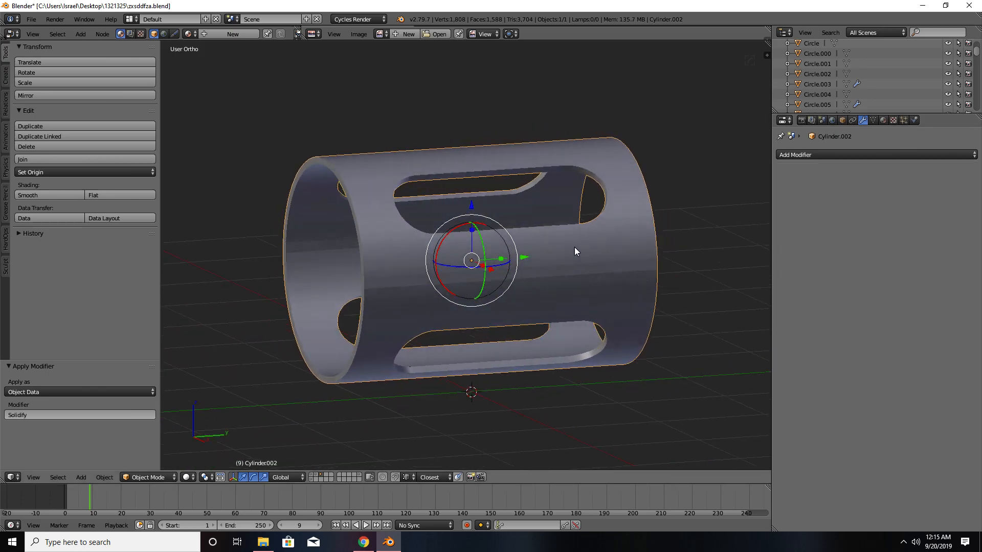
# - Select the applied cylinder's entire mesh in edit mode and remove its doubled vertices
pyautogui.press('KP_3')
pyautogui.press('Tab')
pyautogui.press('a')
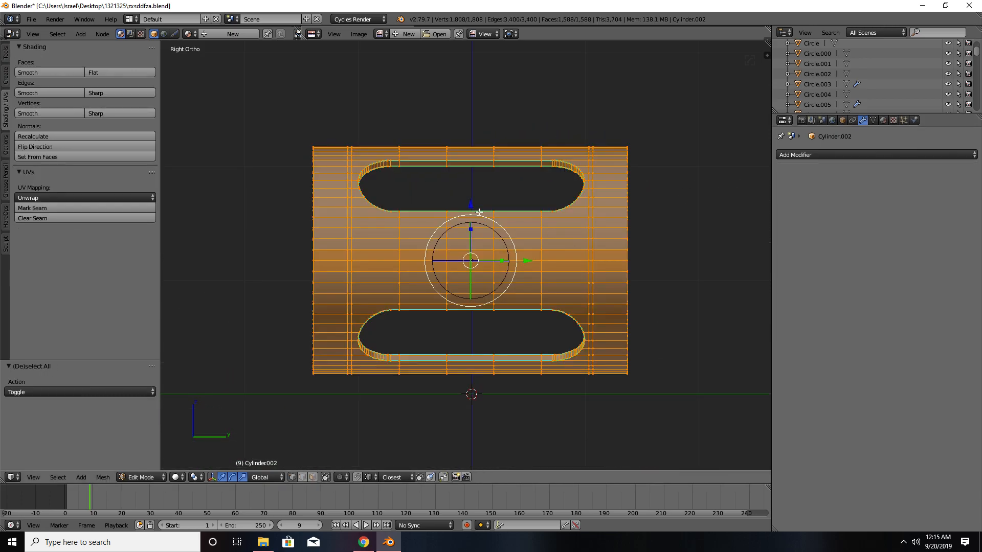
pyautogui.click(7, 55)
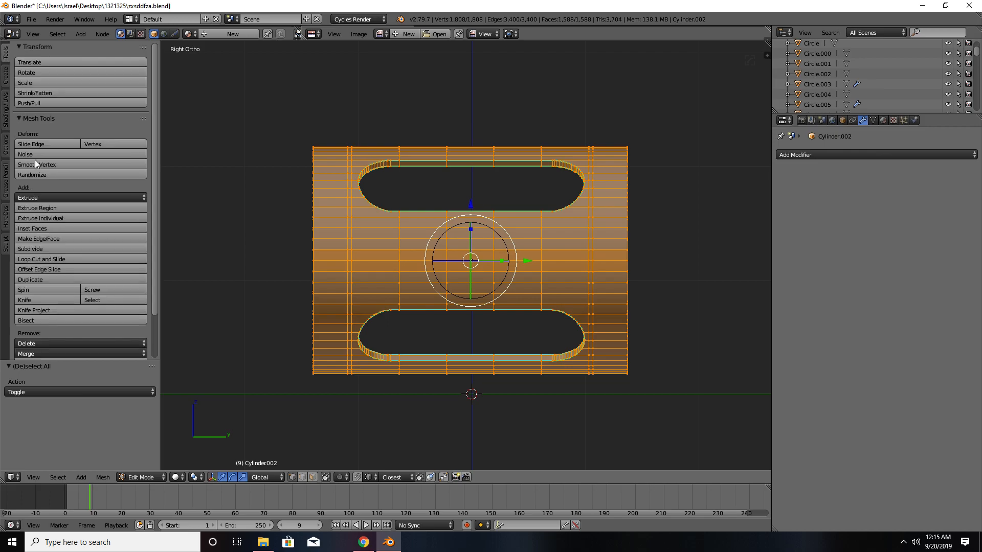
pyautogui.scroll(-3, 41, 195)
pyautogui.click(70, 314)
pyautogui.press('Tab')
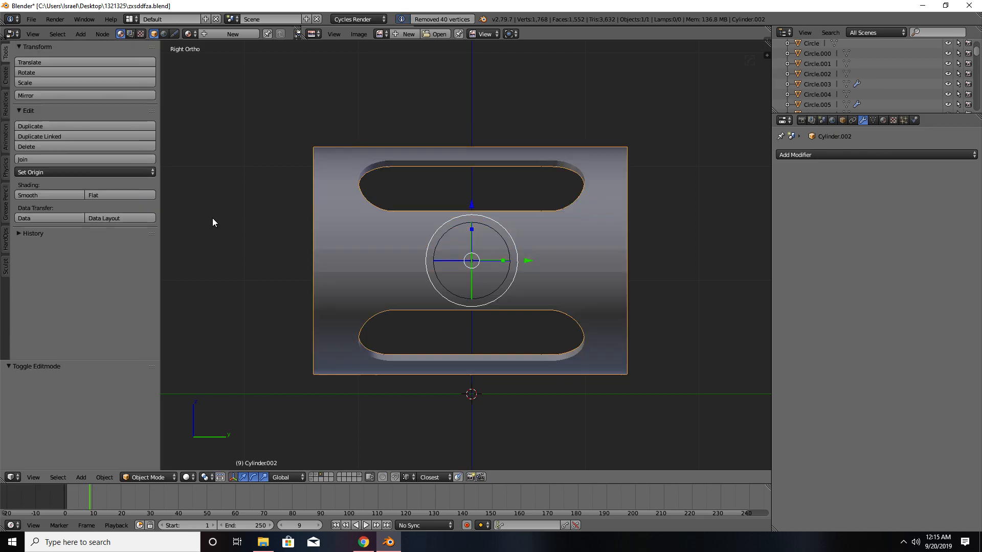
# - Run Remove Doubles once more on the full mesh and check the cylinder's shading in object mode from the right side
pyautogui.moveTo(213, 222); pyautogui.dragTo(230, 225, button='middle')
pyautogui.press('Tab')
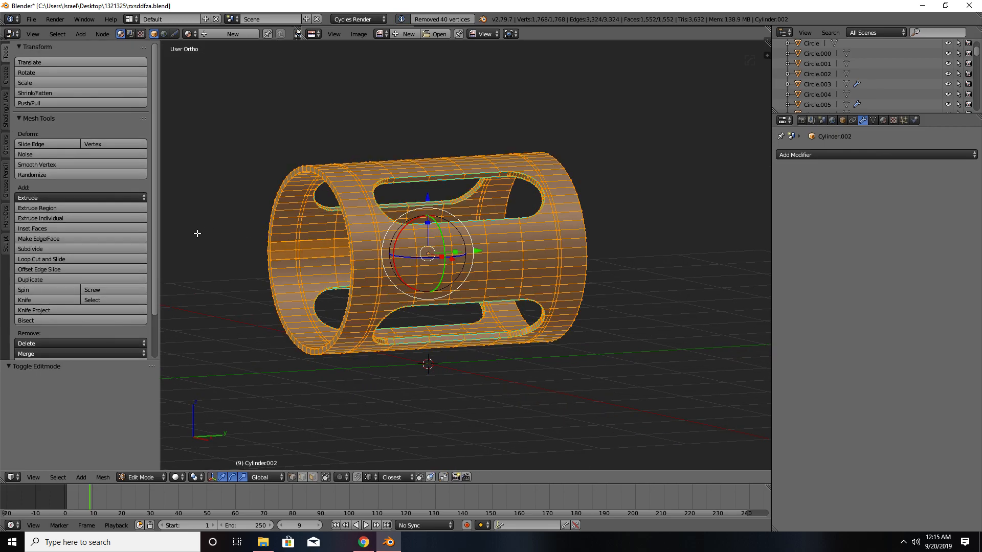
pyautogui.scroll(-3, 81, 253)
pyautogui.click(81, 313)
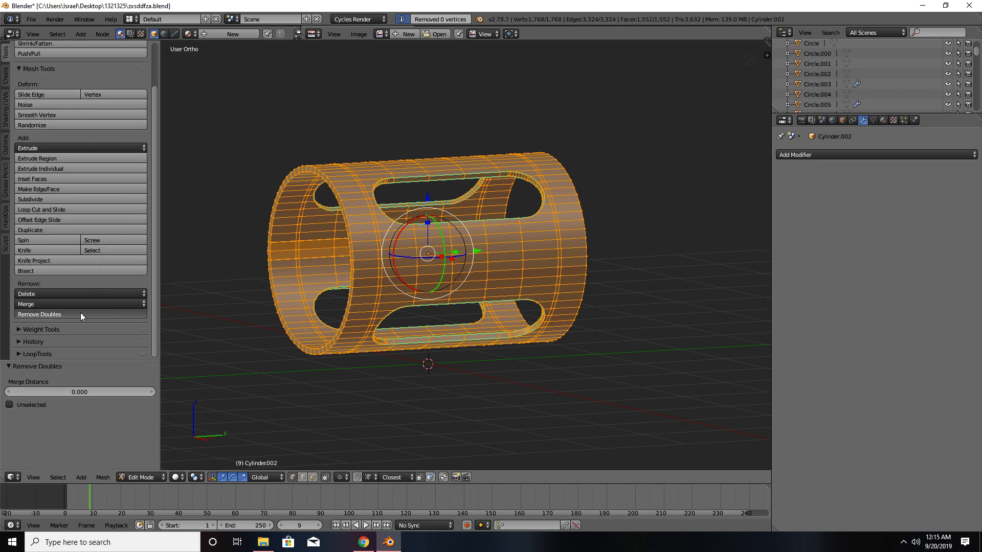
pyautogui.press('Tab')
pyautogui.moveTo(332, 267); pyautogui.dragTo(353, 266, button='middle')
pyautogui.press('KP_3')
pyautogui.scroll(2, 334, 256)
# - Undo the doubles removal and the application of the Mirror and Solidify modifiers
pyautogui.press('Tab')
pyautogui.press('Tab')
pyautogui.press('Tab')
pyautogui.press('Tab')
pyautogui.press('Tab')
pyautogui.press('Tab')
pyautogui.press('Tab')
pyautogui.press('a')
pyautogui.press('Tab')
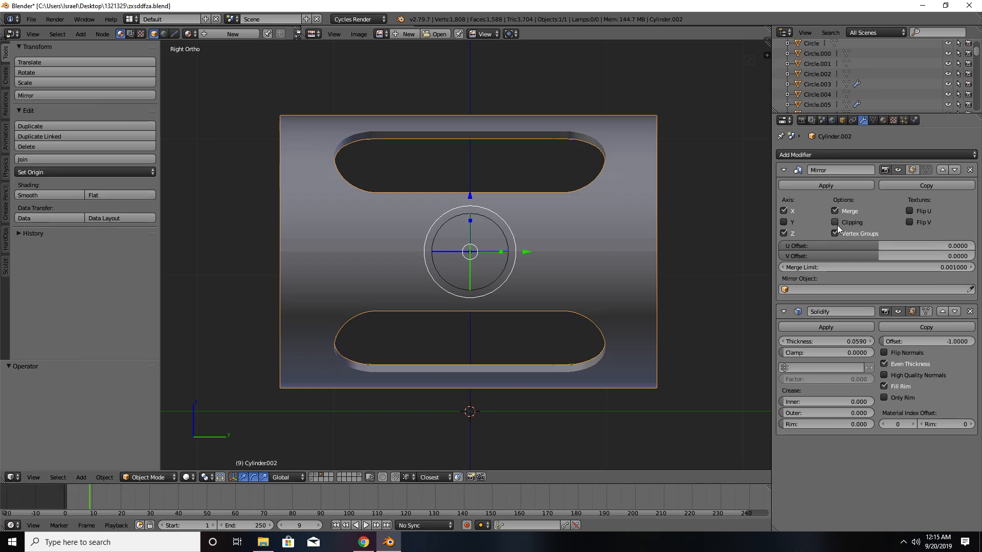
# - Turn on Clipping for the Mirror modifier and its display in edit mode, checking the mesh along the mirror seam
pyautogui.press('Tab')
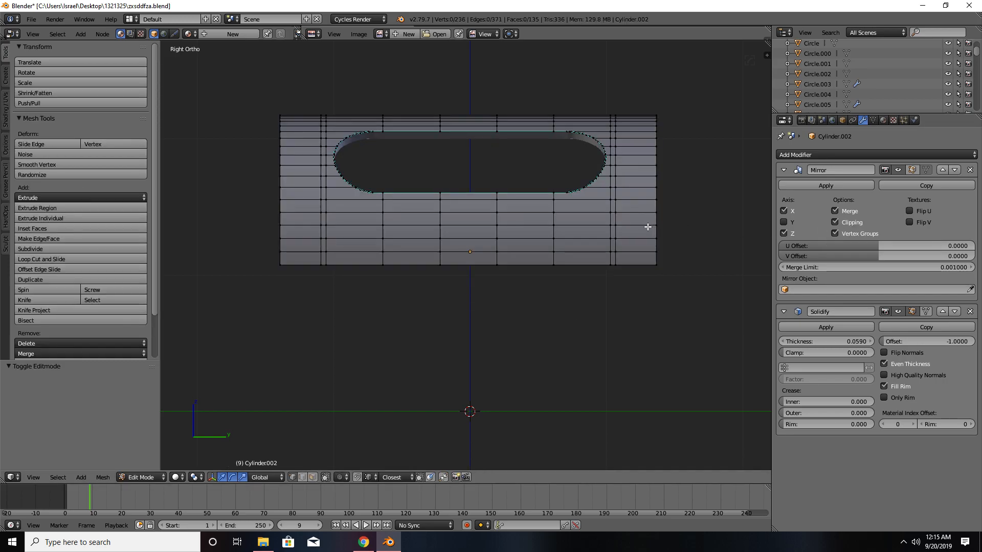
pyautogui.click(912, 170)
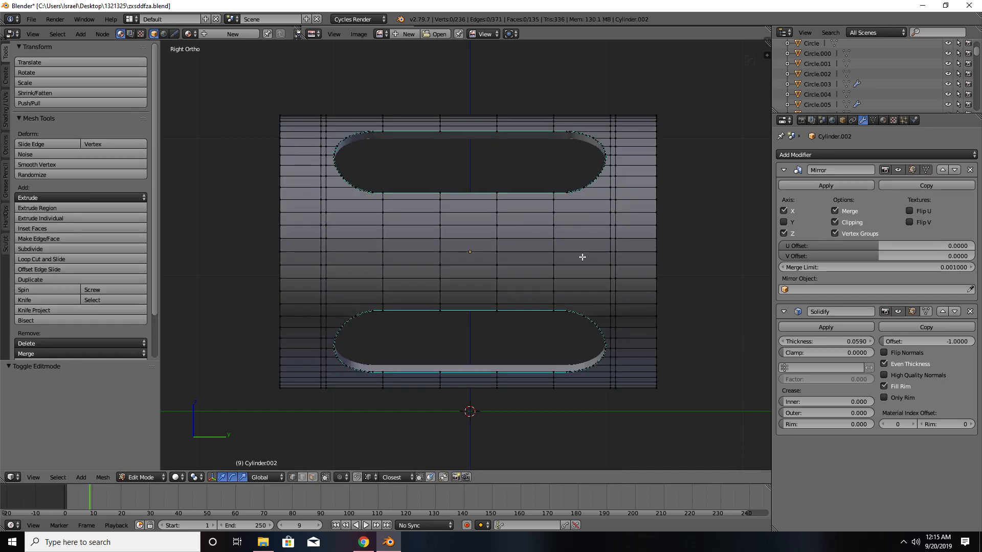
pyautogui.press('l')
pyautogui.press('a')
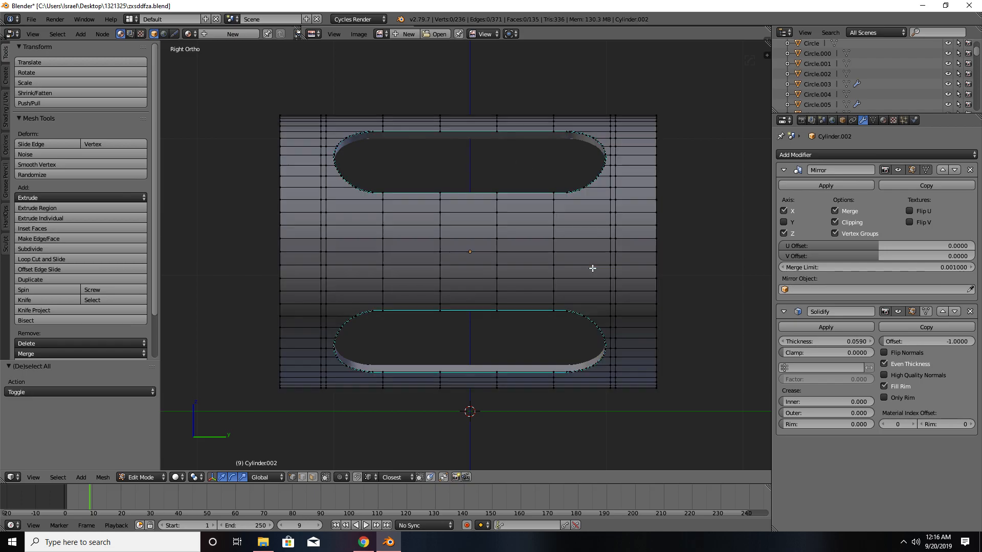
pyautogui.moveTo(517, 269); pyautogui.dragTo(594, 270, button='middle')
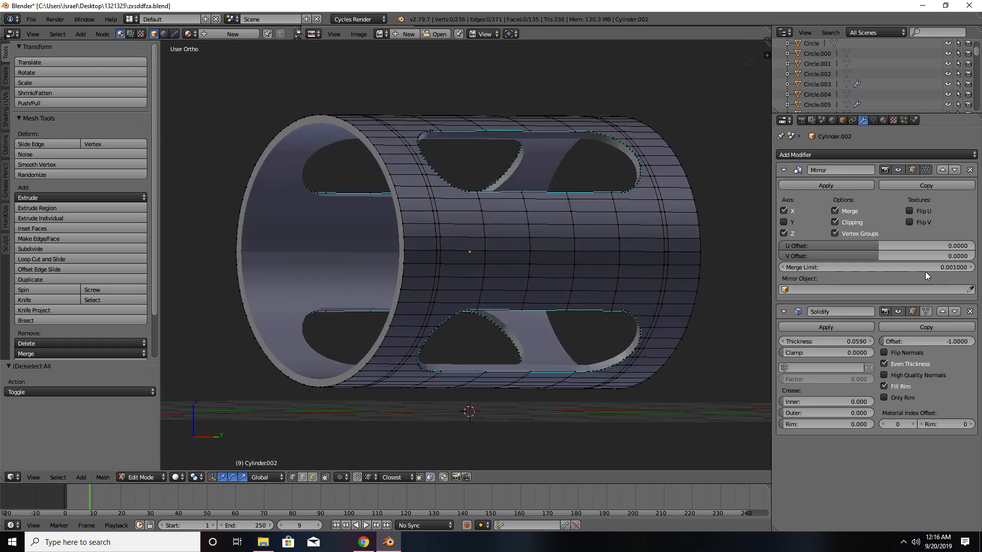
# - Remove the Solidify modifier and apply the Mirror modifier in object mode
pyautogui.click(970, 311)
pyautogui.press('KP_3')
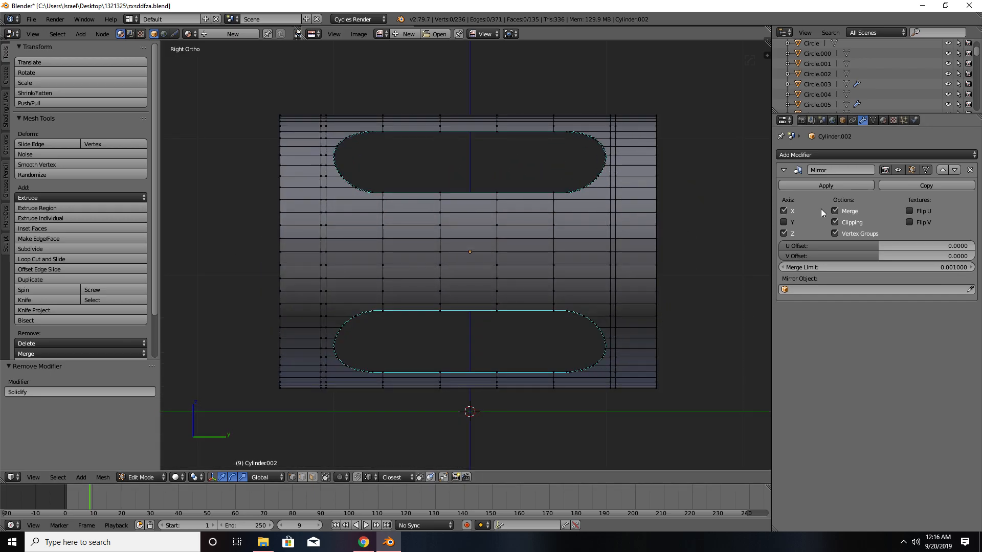
pyautogui.click(831, 186)
pyautogui.press('Tab')
pyautogui.click(802, 187)
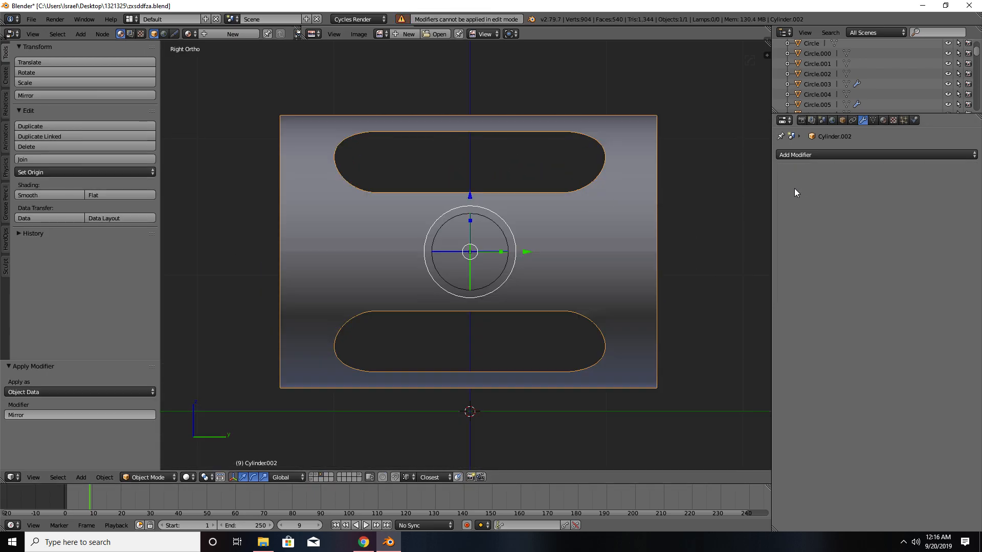
# - Select all vertices of the mirrored shell and merge the duplicates with Remove Doubles
pyautogui.press('Tab')
pyautogui.press('a')
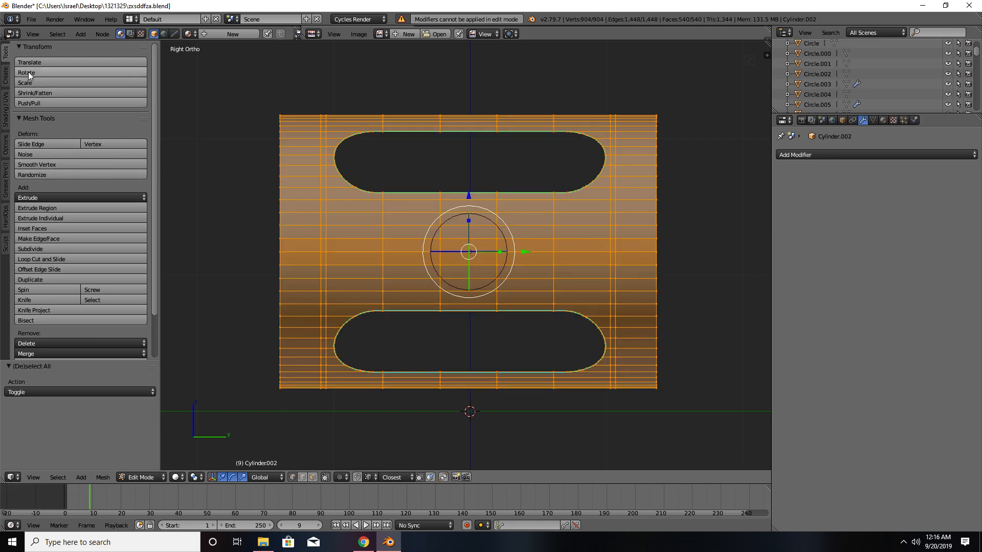
pyautogui.scroll(-3, 59, 289)
pyautogui.click(71, 313)
pyautogui.press('Tab')
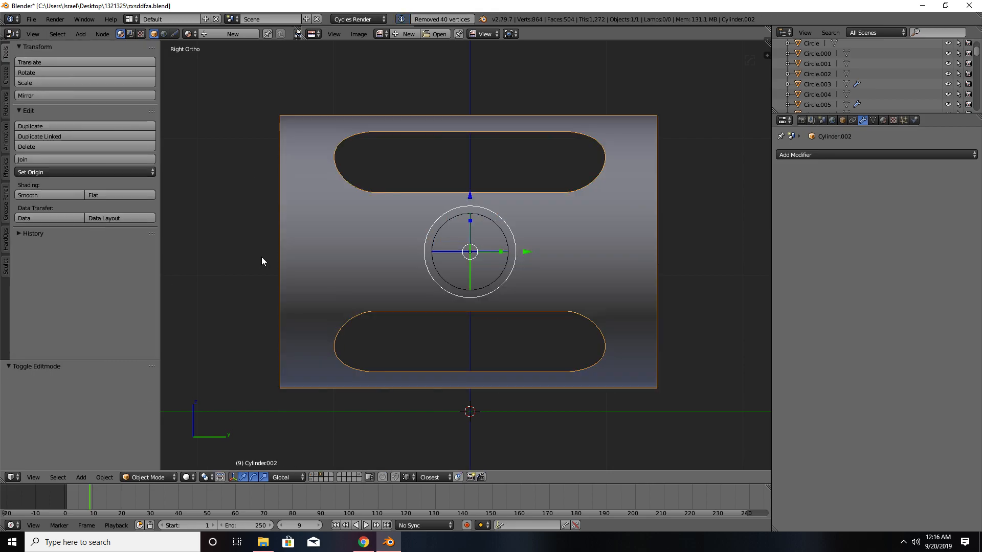
# - Switch to face select mode and extrude all faces of the thin shell in place without moving them
pyautogui.scroll(-3, 261, 259)
pyautogui.moveTo(285, 268); pyautogui.dragTo(521, 294, button='middle')
pyautogui.press('KP_3')
pyautogui.scroll(5, 422, 285)
pyautogui.scroll(-4, 422, 281)
pyautogui.press('Tab')
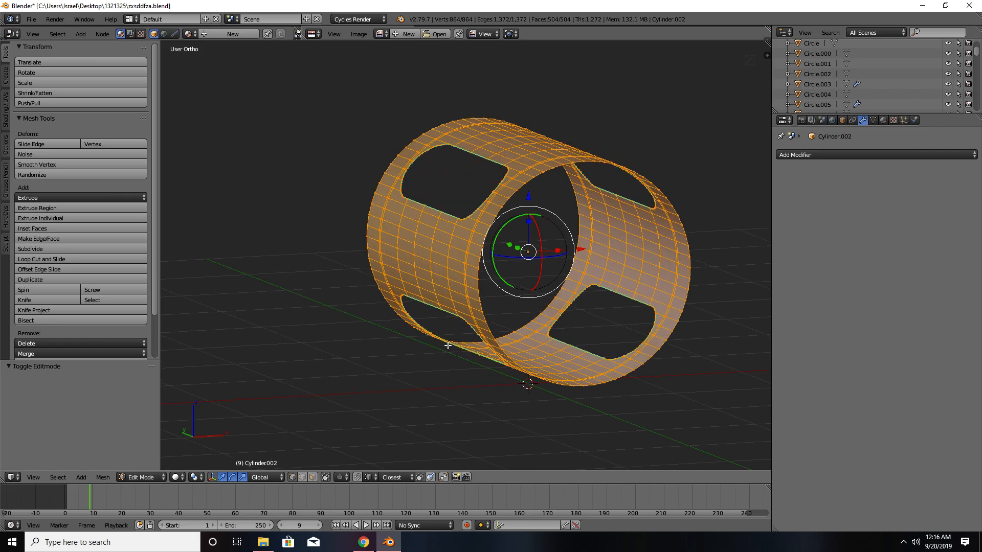
pyautogui.click(314, 477)
pyautogui.keyDown('shift'); pyautogui.moveTo(548, 371); pyautogui.dragTo(507, 393, button='middle'); pyautogui.keyUp('shift')
pyautogui.press('e')
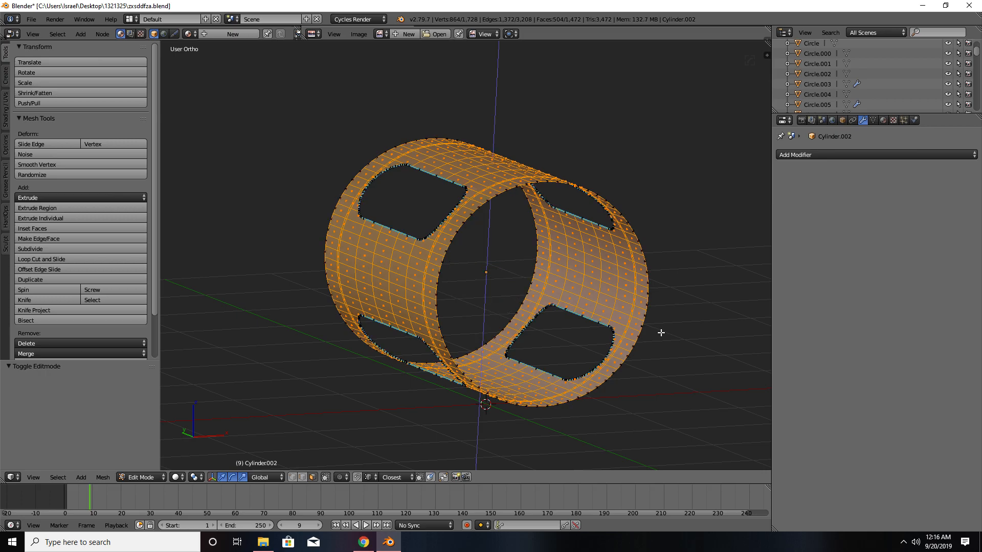
pyautogui.rightClick(660, 334)
# - Scale the extruded faces inward to 0.761 on X and Z, excluding the Y axis, to give the wall thickness
pyautogui.moveTo(335, 396); pyautogui.dragTo(478, 397, button='middle')
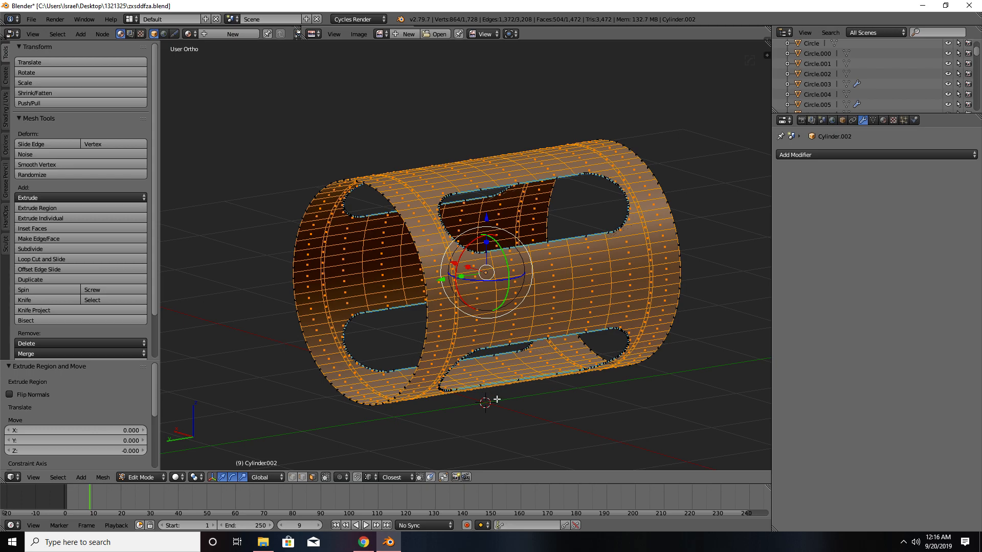
pyautogui.press('s')
pyautogui.hotkey('shift', 'y')
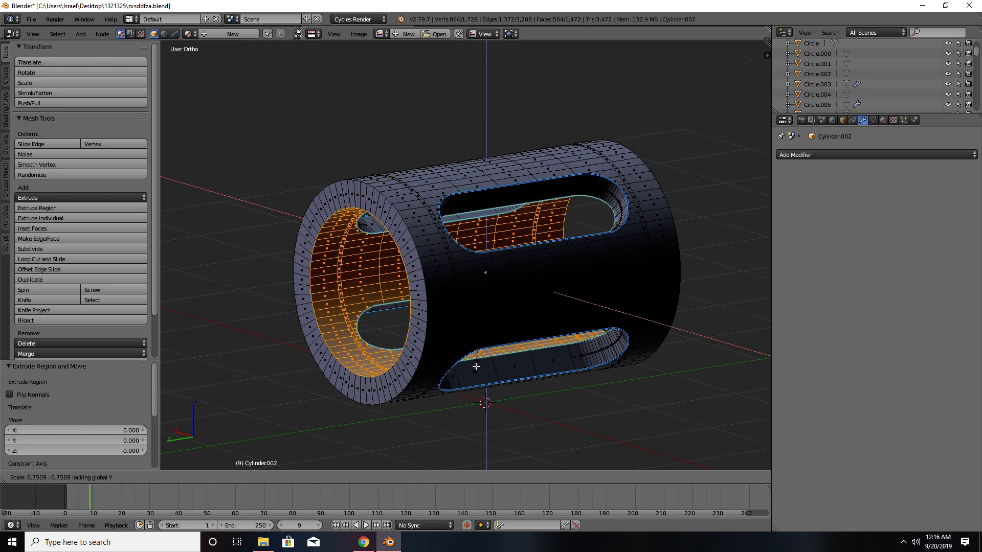
pyautogui.click(477, 368)
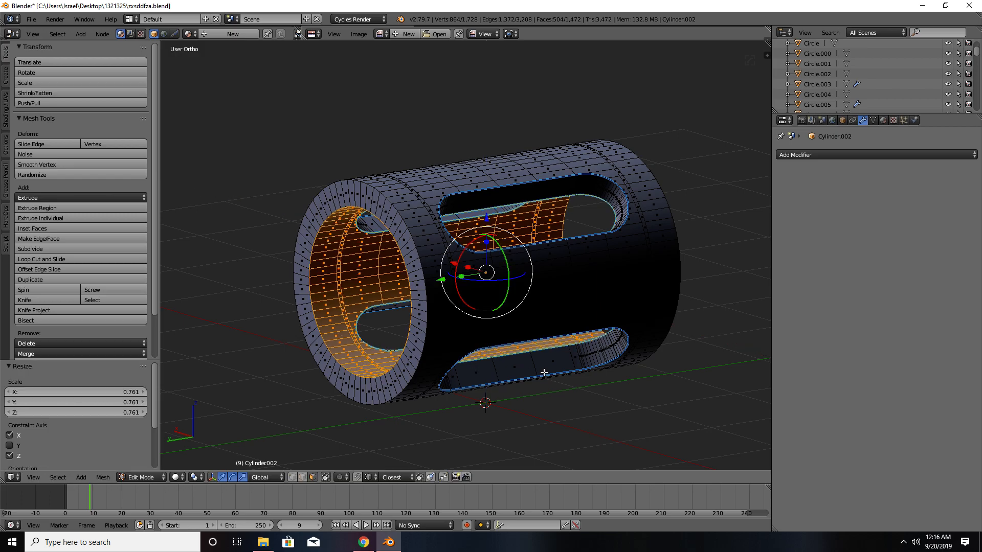
# - Select the entire thick-walled mesh and recalculate its normals to face outward
pyautogui.press('a')
pyautogui.scroll(-3, 544, 376)
pyautogui.moveTo(546, 378); pyautogui.dragTo(405, 368, button='middle')
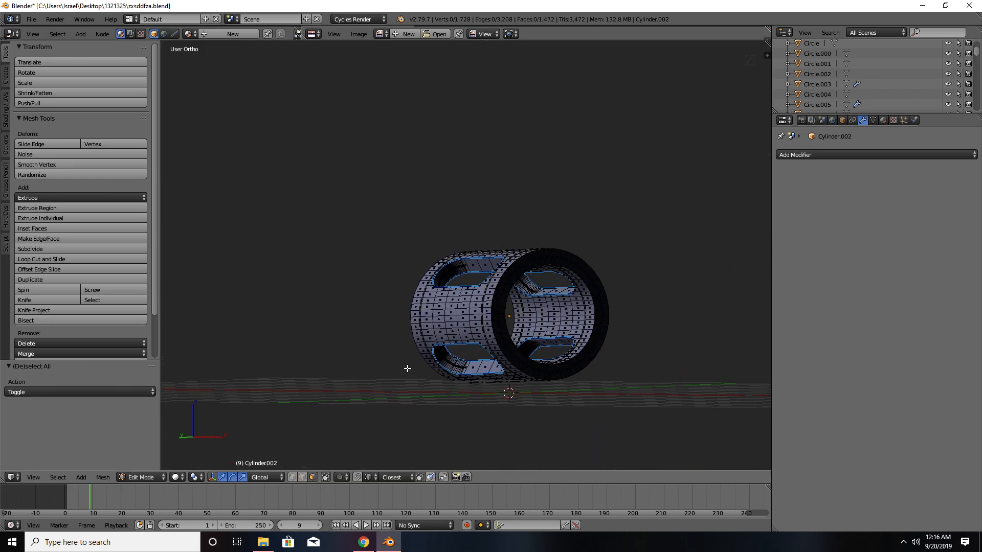
pyautogui.press('a')
pyautogui.click(6, 108)
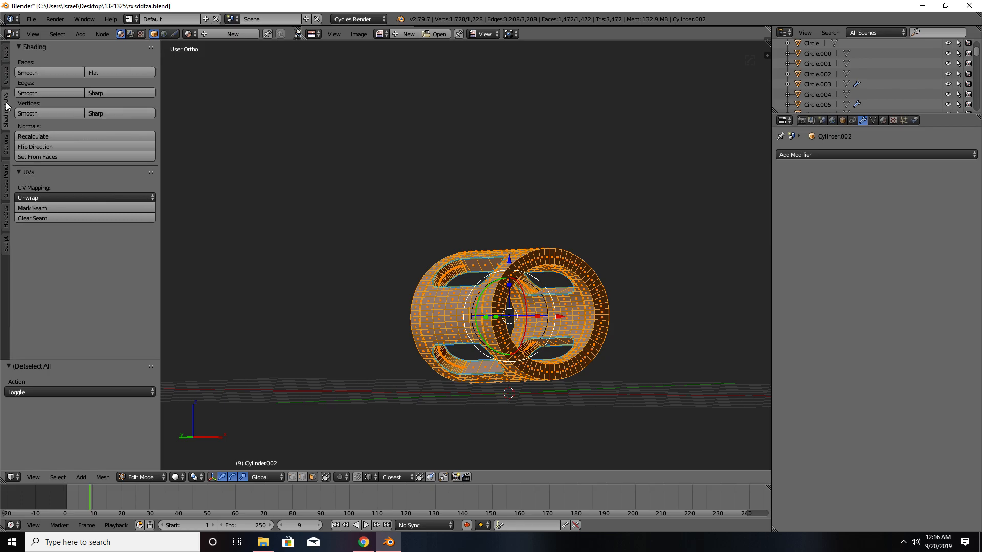
pyautogui.click(66, 138)
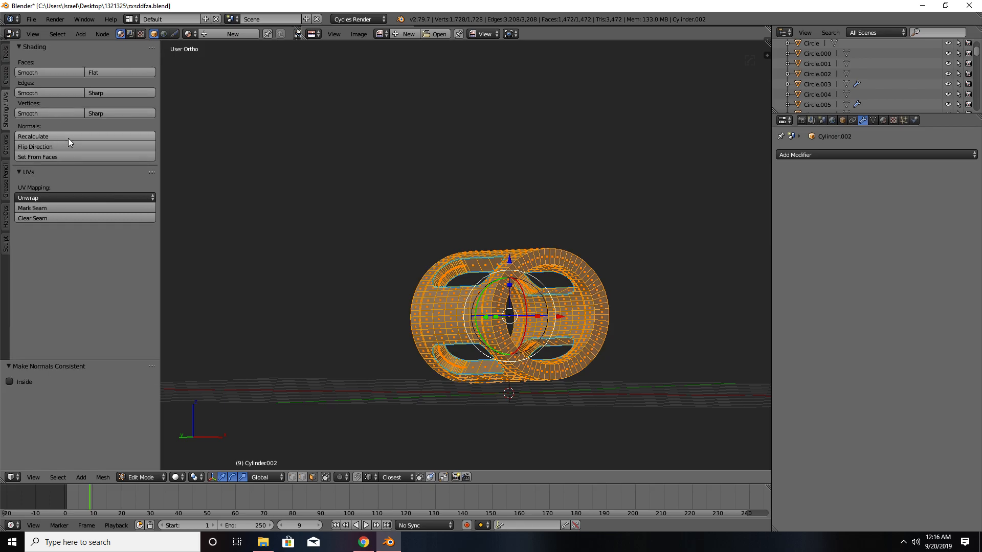
# - Examine the thick-walled cylinder and its slots in object mode with the transform manipulator hidden, including from the left side
pyautogui.press('Tab')
pyautogui.press('ctrl+KP_3')
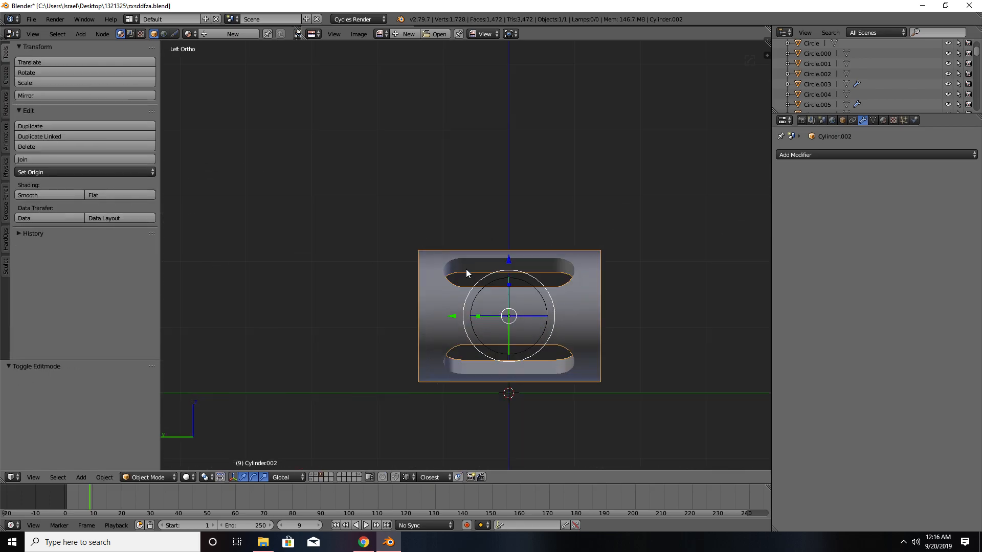
pyautogui.hotkey('ctrl', 'space')
pyautogui.press('KP_3')
pyautogui.press('ctrl+KP_3')
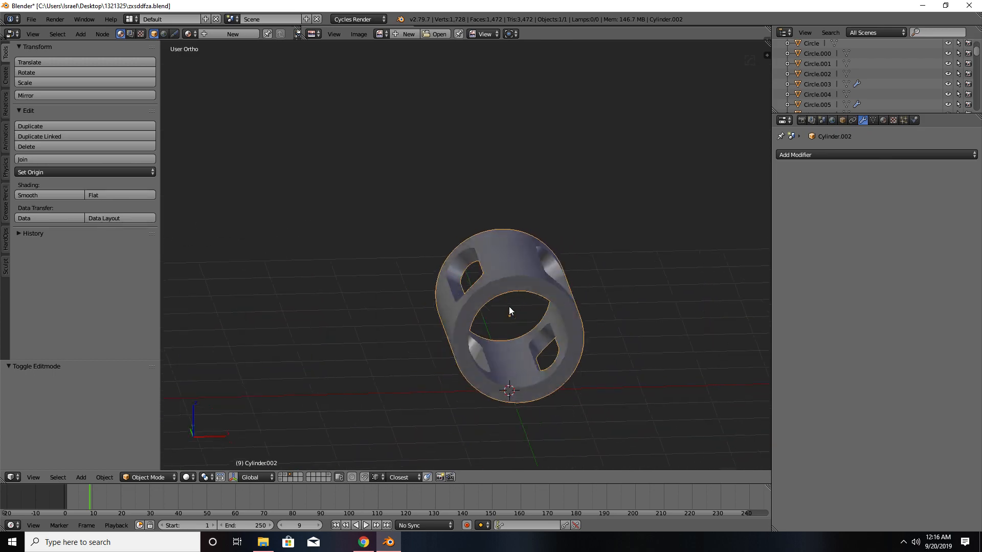
pyautogui.moveTo(609, 305); pyautogui.dragTo(589, 223, button='middle')
pyautogui.scroll(1, 590, 223)
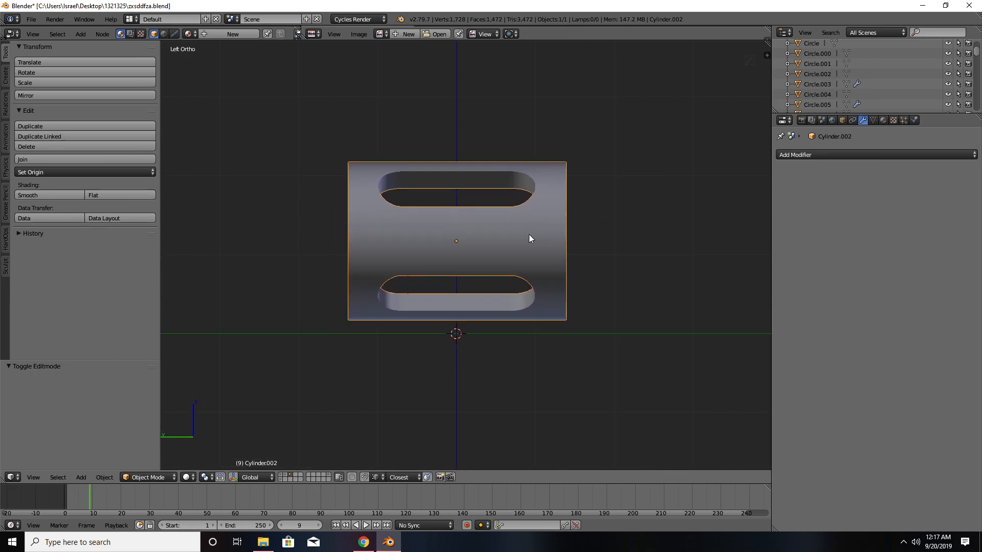
# - Show the transform manipulator again and scale the cylinder slightly along its Y axis
pyautogui.hotkey('ctrl', 'space')
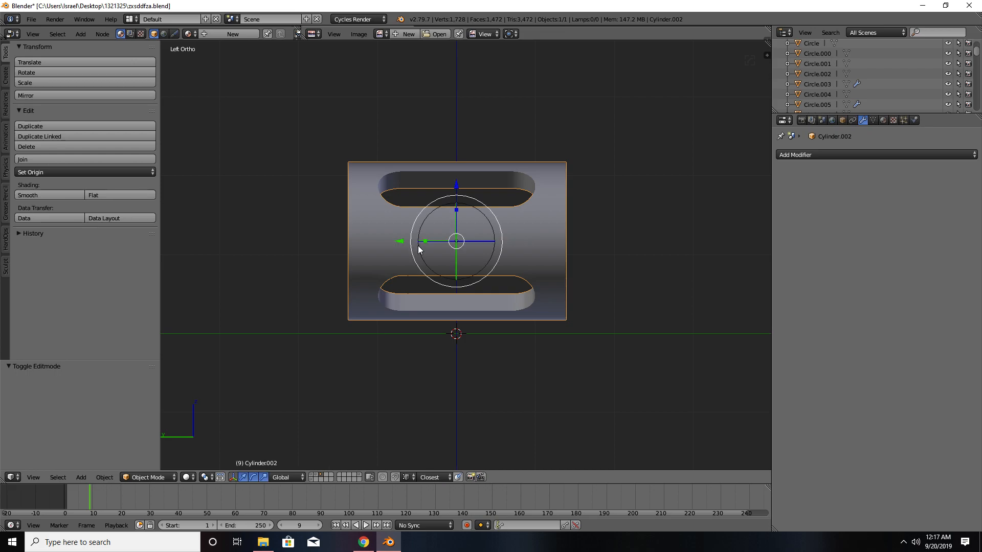
pyautogui.moveTo(425, 241); pyautogui.dragTo(419, 240)
pyautogui.moveTo(557, 254)
pyautogui.mouseDown(button='middle')
pyautogui.moveTo(495, 268)
pyautogui.moveTo(510, 265)
pyautogui.mouseUp(button='middle')
# - Enter edit mode on the cylinder and switch to vertex selection
pyautogui.press('Tab')
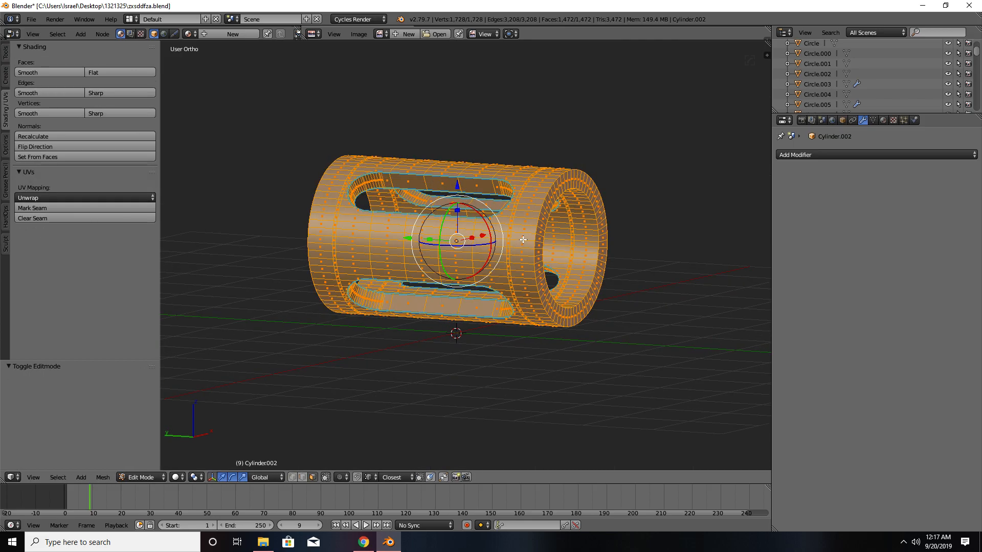
pyautogui.hotkey('ctrl', 'Tab')
pyautogui.click(515, 237)
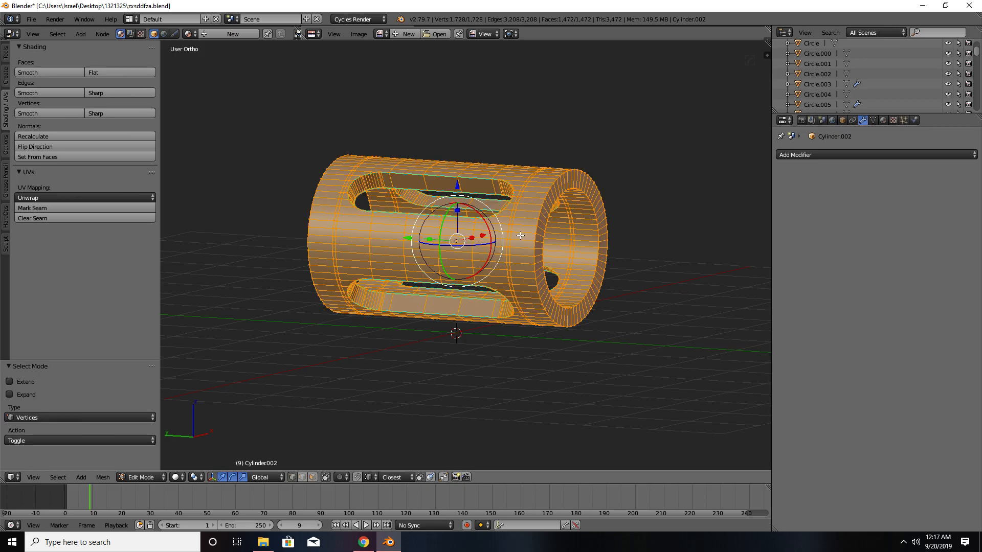
# - Duplicate the ring of faces on the cylinder's open end in place and separate the copy into its own object
pyautogui.press('a')
pyautogui.scroll(2, 524, 248)
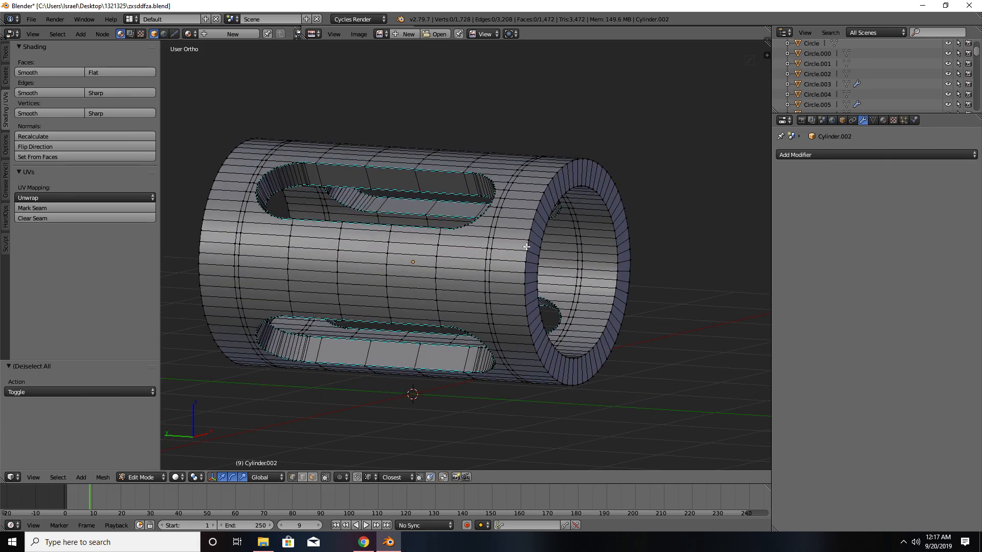
pyautogui.keyDown('alt'); pyautogui.rightClick(535, 211); pyautogui.keyUp('alt')
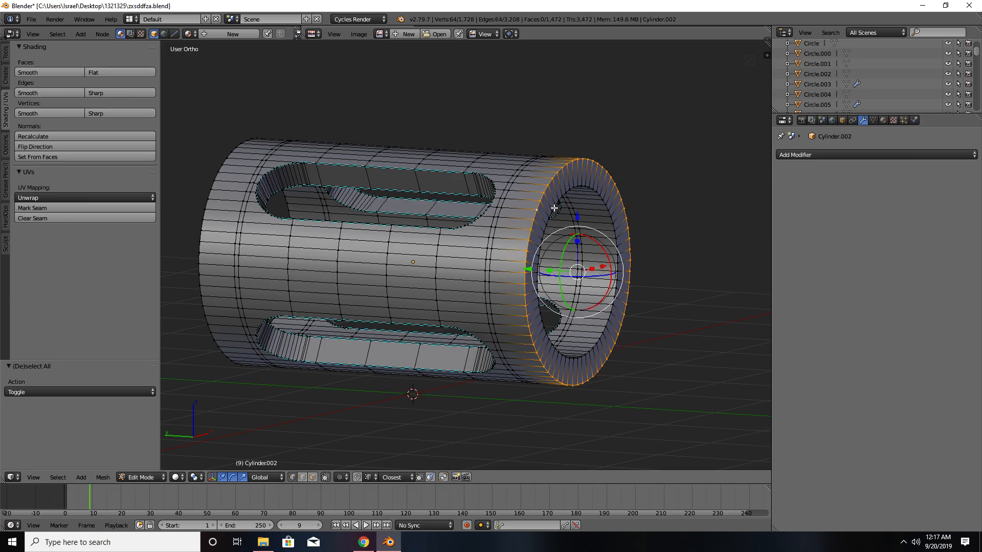
pyautogui.keyDown('alt'); pyautogui.keyDown('shift'); pyautogui.rightClick(555, 208); pyautogui.keyUp('shift'); pyautogui.keyUp('alt')
pyautogui.hotkey('shift', 'd')
pyautogui.rightClick(569, 212)
pyautogui.press('p')
pyautogui.click(570, 210)
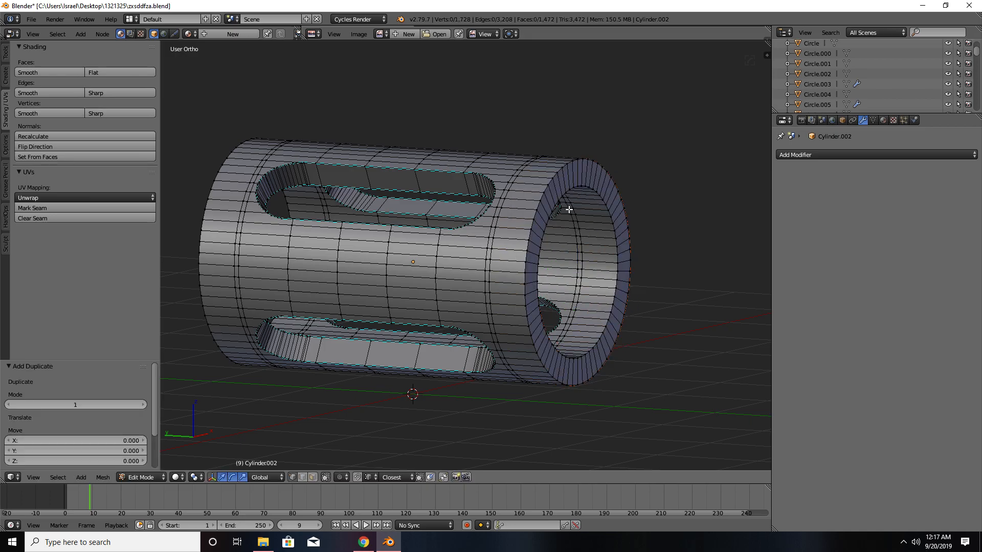
# - Extrude the separated end ring outward along its normal by about 0.27 and return to object mode
pyautogui.press('Tab')
pyautogui.rightClick(556, 197)
pyautogui.press('Tab')
pyautogui.press('a')
pyautogui.moveTo(541, 223)
pyautogui.mouseDown(button='middle')
pyautogui.moveTo(594, 238)
pyautogui.moveTo(551, 239)
pyautogui.mouseUp(button='middle')
pyautogui.press('e')
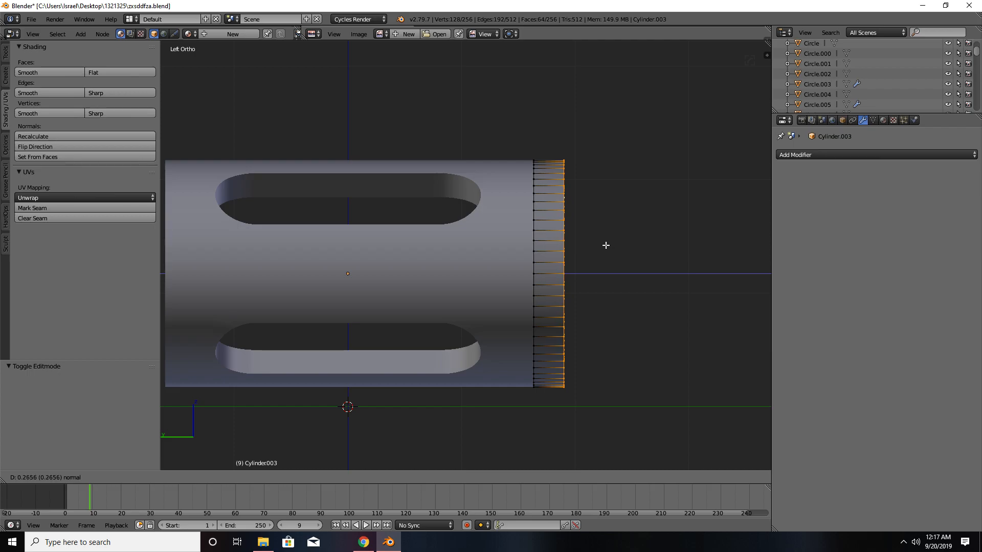
pyautogui.click(605, 245)
pyautogui.moveTo(606, 246); pyautogui.dragTo(586, 256, button='middle')
pyautogui.press('`')
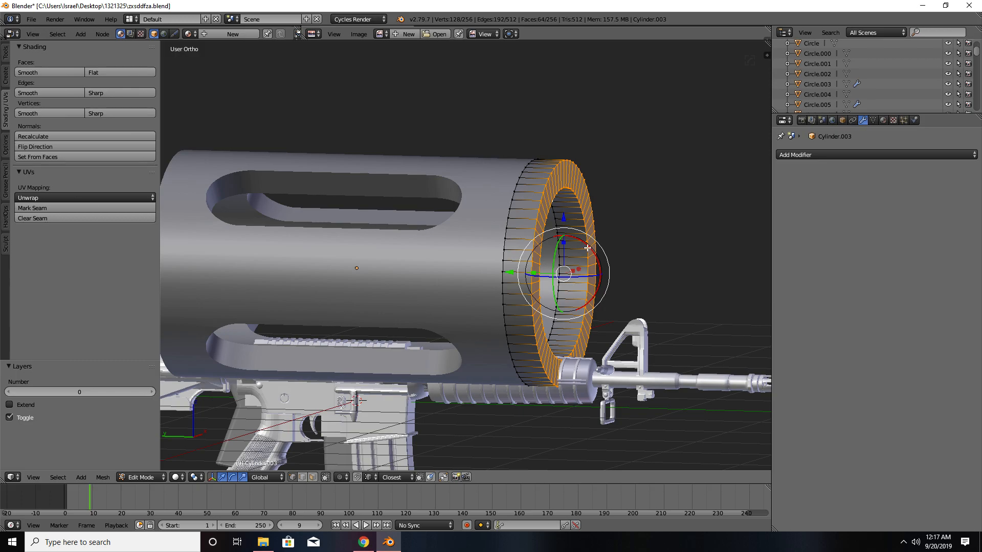
pyautogui.press('`')
pyautogui.press('Tab')
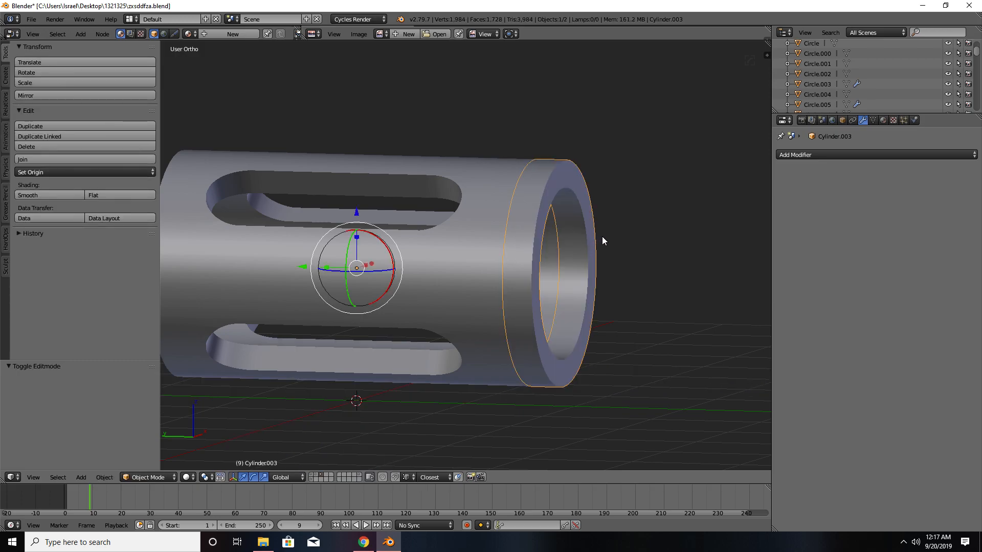
# - Save the file and apply the scale of the extruded end ring
pyautogui.press('n')
pyautogui.hotkey('ctrl', 's')
pyautogui.click(444, 225)
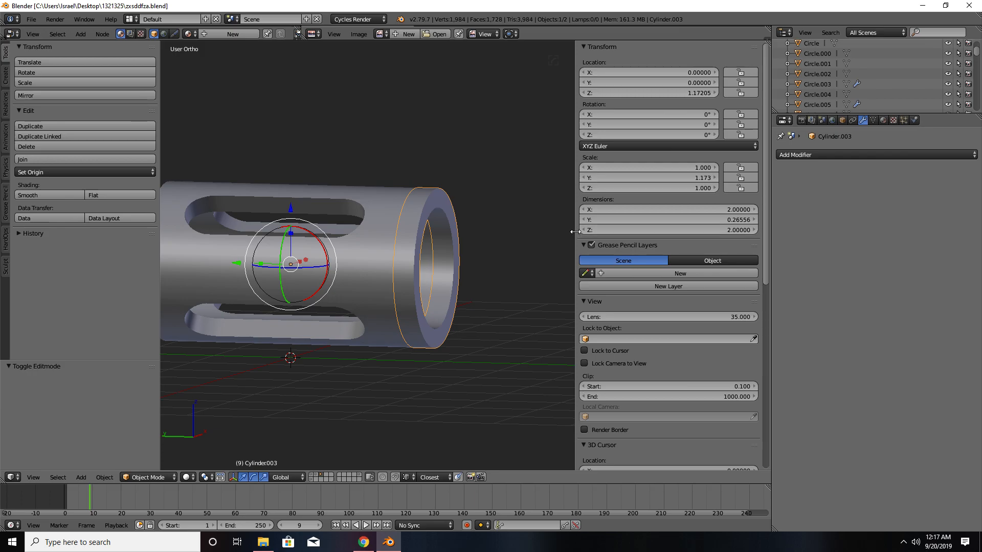
pyautogui.rightClick(422, 219)
pyautogui.rightClick(422, 219)
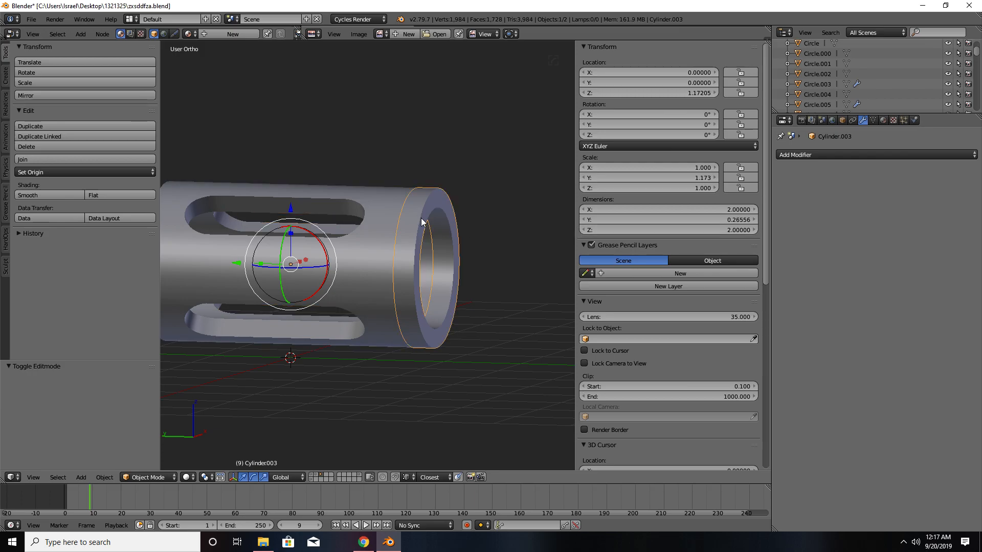
pyautogui.hotkey('ctrl', 'a')
pyautogui.click(422, 218)
pyautogui.press('Tab')
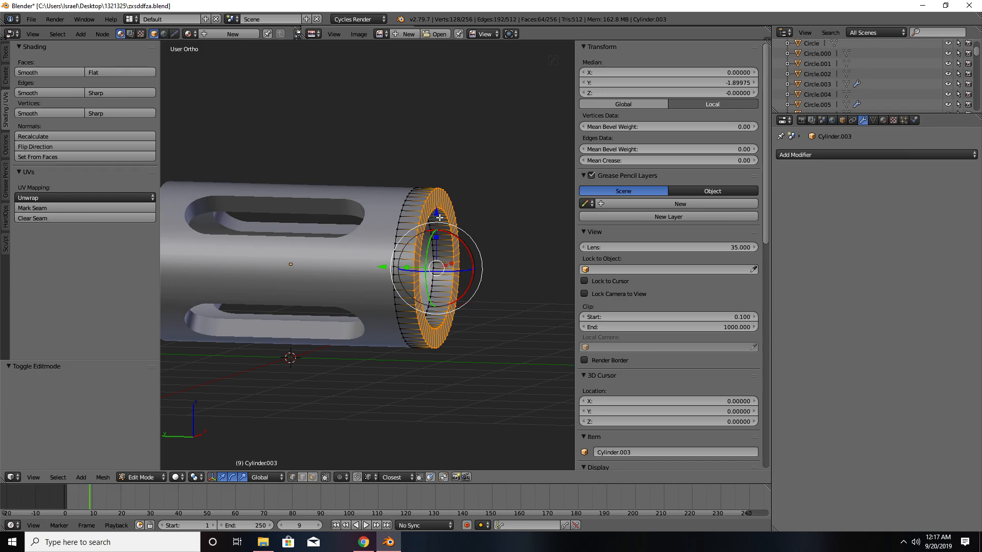
pyautogui.scroll(2, 568, 218)
pyautogui.press('n')
pyautogui.press('Tab')
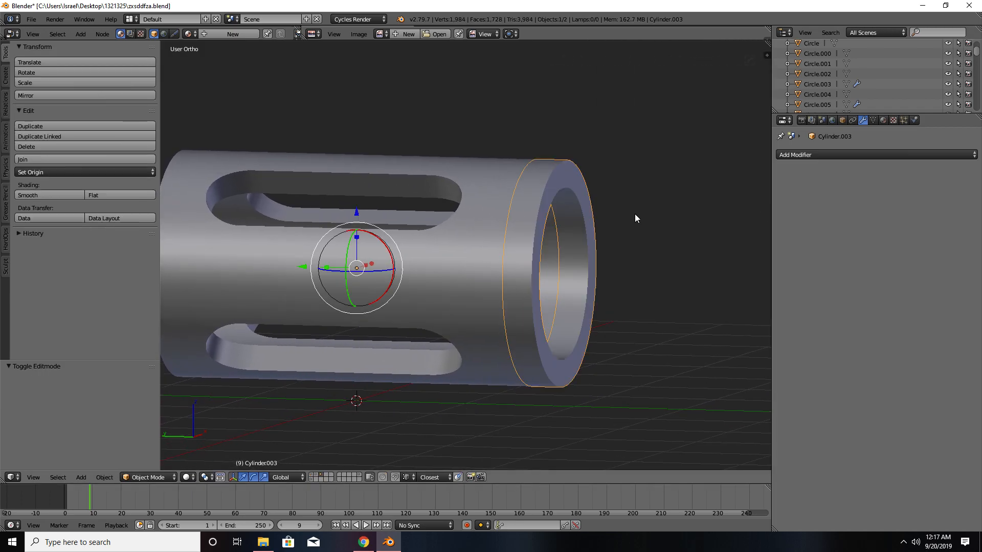
# - Set the end ring's origin to its center of mass (surface)
pyautogui.press('space')
pyautogui.write('set or')
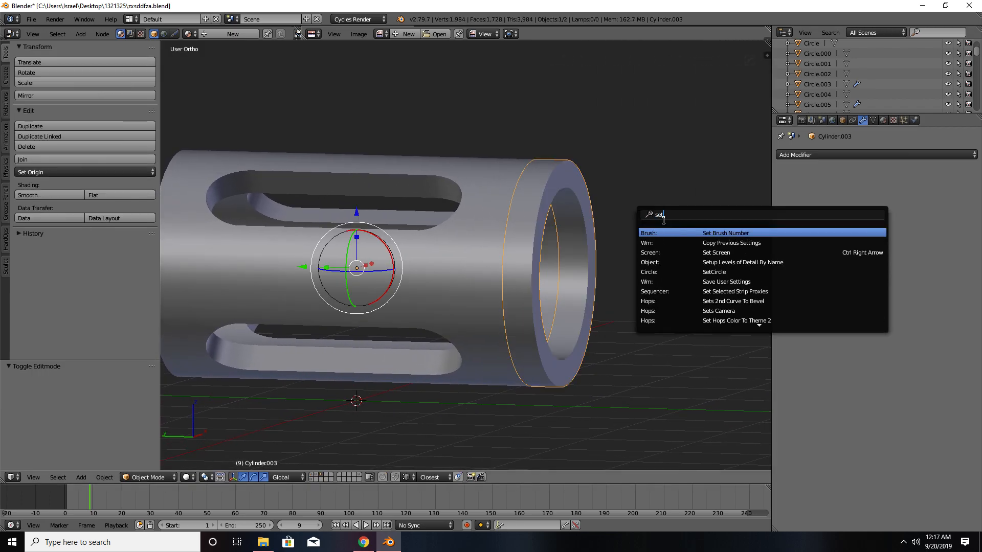
pyautogui.press('Return')
pyautogui.press('Down')
pyautogui.press('Down')
pyautogui.press('Down')
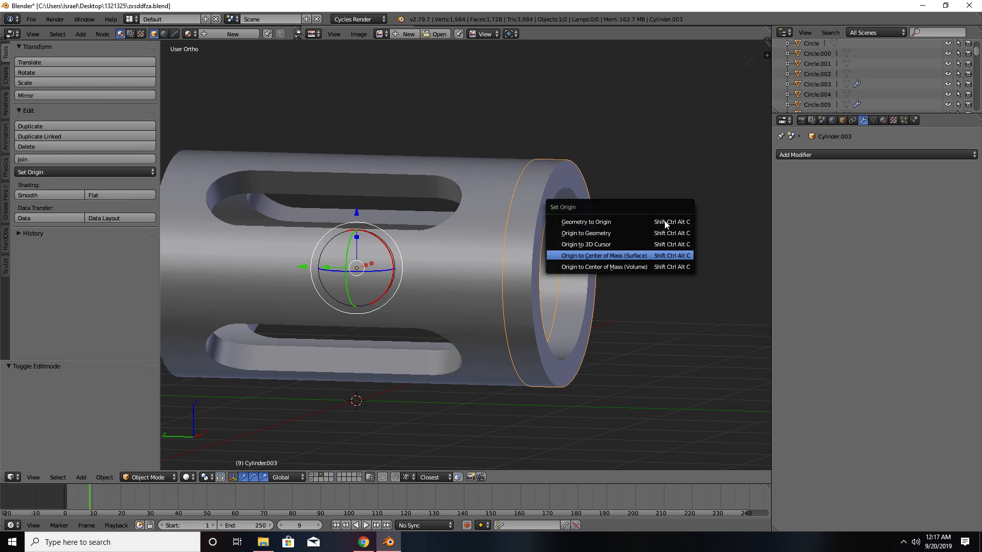
pyautogui.press('Return')
# - Bevel the end ring's outer front edge loop with 5 segments and an offset of about 0.117
pyautogui.moveTo(626, 222); pyautogui.dragTo(615, 239, button='middle')
pyautogui.press('Tab')
pyautogui.press('a')
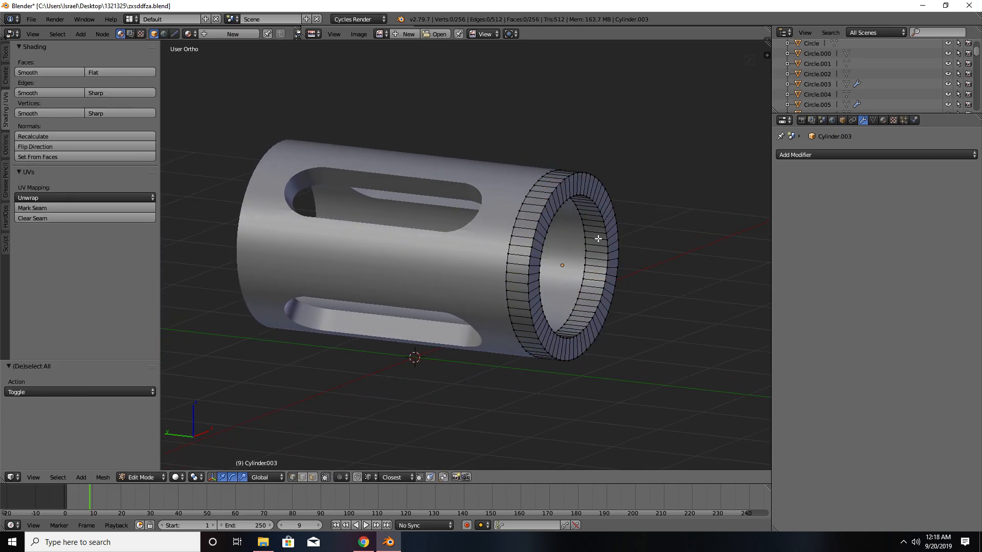
pyautogui.keyDown('alt'); pyautogui.rightClick(566, 179); pyautogui.keyUp('alt')
pyautogui.moveTo(589, 215); pyautogui.dragTo(612, 246, button='middle')
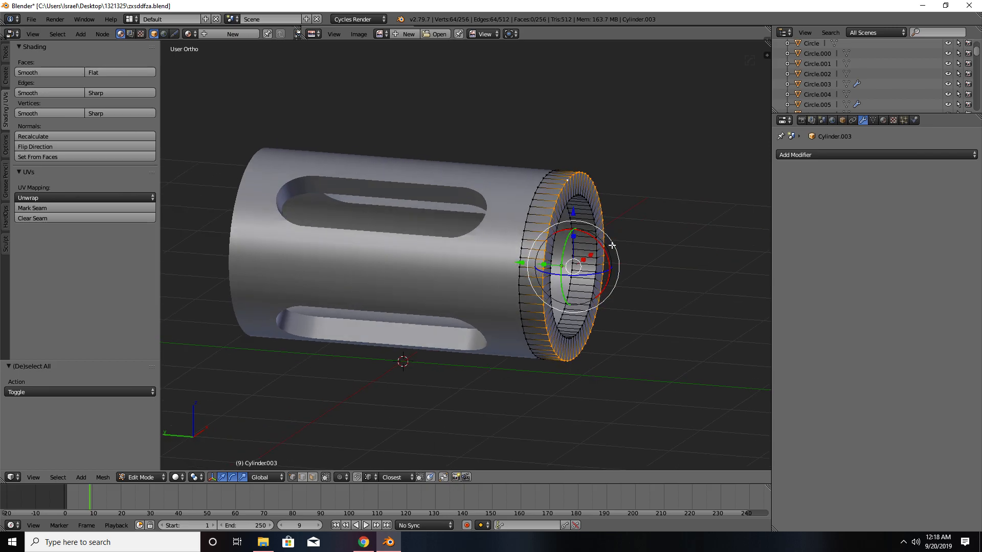
pyautogui.hotkey('ctrl', 'b')
pyautogui.scroll(3, 649, 251)
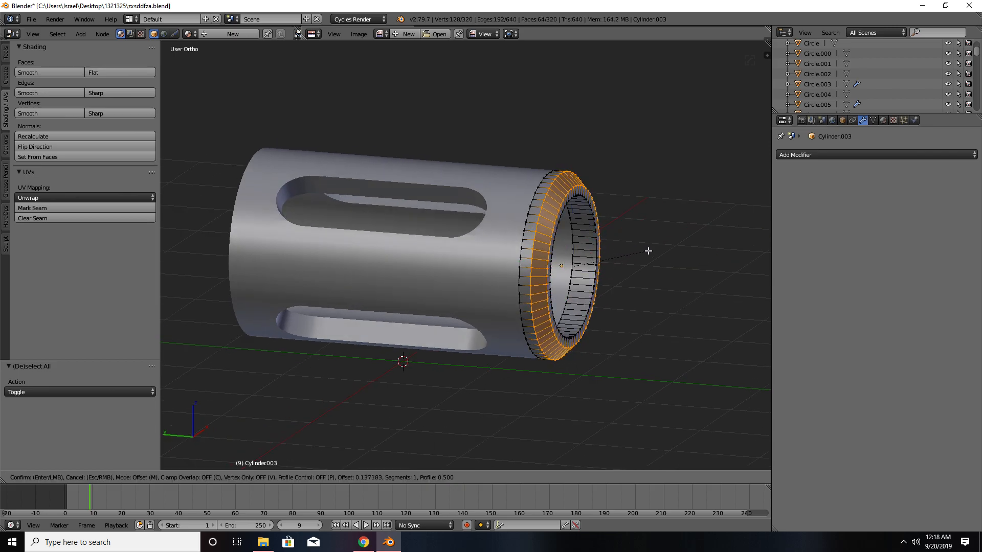
pyautogui.scroll(1, 649, 250)
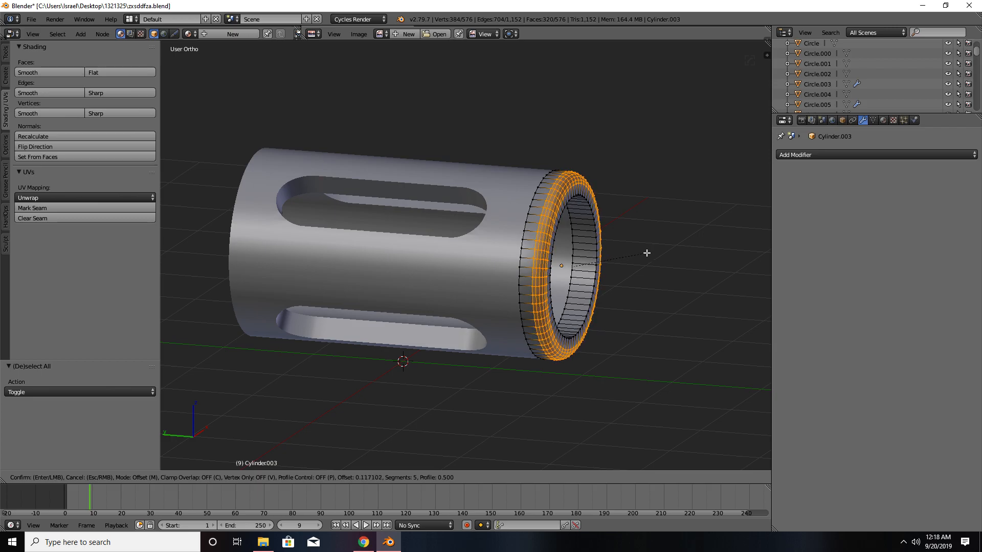
pyautogui.click(647, 253)
# - Join the rounded end ring to the slotted cylinder as one object
pyautogui.press('Tab')
pyautogui.scroll(-2, 646, 253)
pyautogui.press('a')
pyautogui.moveTo(643, 250); pyautogui.dragTo(643, 285, button='middle')
pyautogui.press('ctrl+KP_3')
pyautogui.rightClick(587, 243)
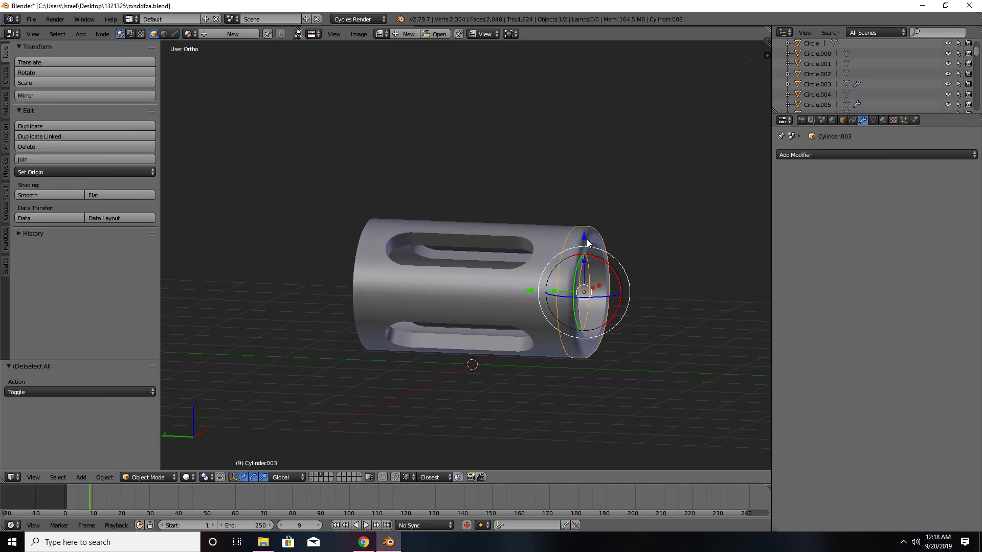
pyautogui.keyDown('shift'); pyautogui.rightClick(552, 236); pyautogui.keyUp('shift')
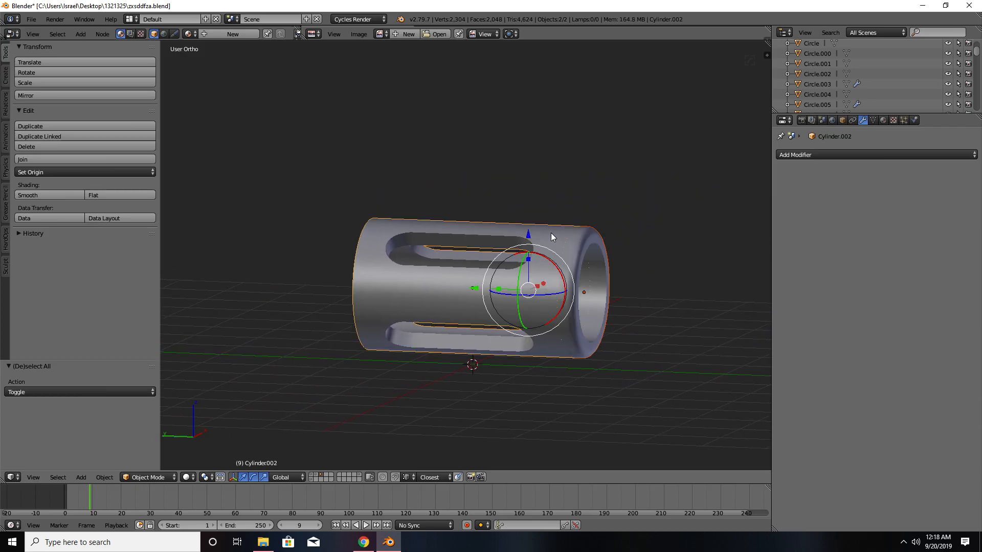
pyautogui.hotkey('ctrl', 'j')
# - Select the entire joined mesh and remove its doubled vertices
pyautogui.press('Tab')
pyautogui.press('a')
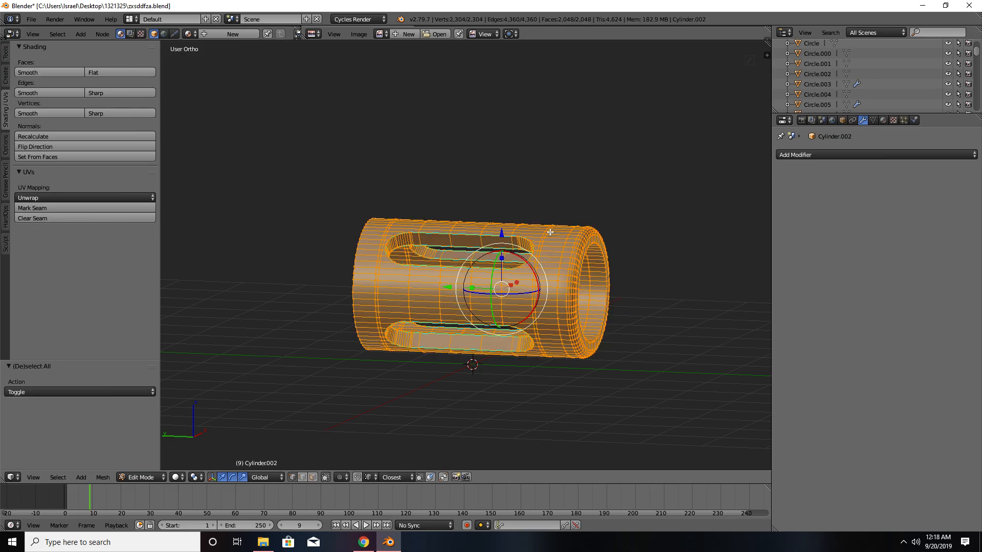
pyautogui.click(6, 51)
pyautogui.scroll(-3, 54, 140)
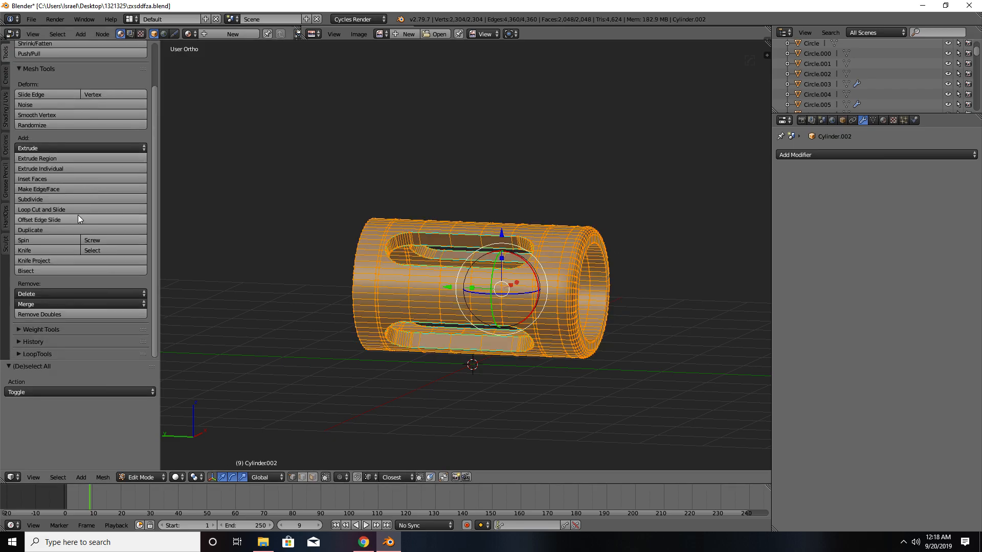
pyautogui.click(97, 314)
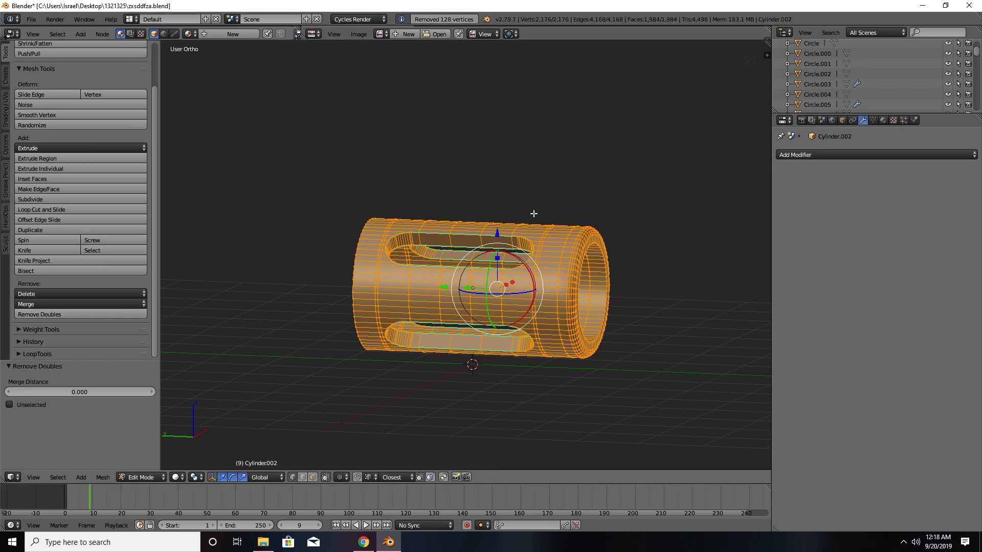
# - Test-move single vertices around the rounded end to check how they connect, cancelling each move
pyautogui.press('Tab')
pyautogui.scroll(5, 502, 244)
pyautogui.press('Tab')
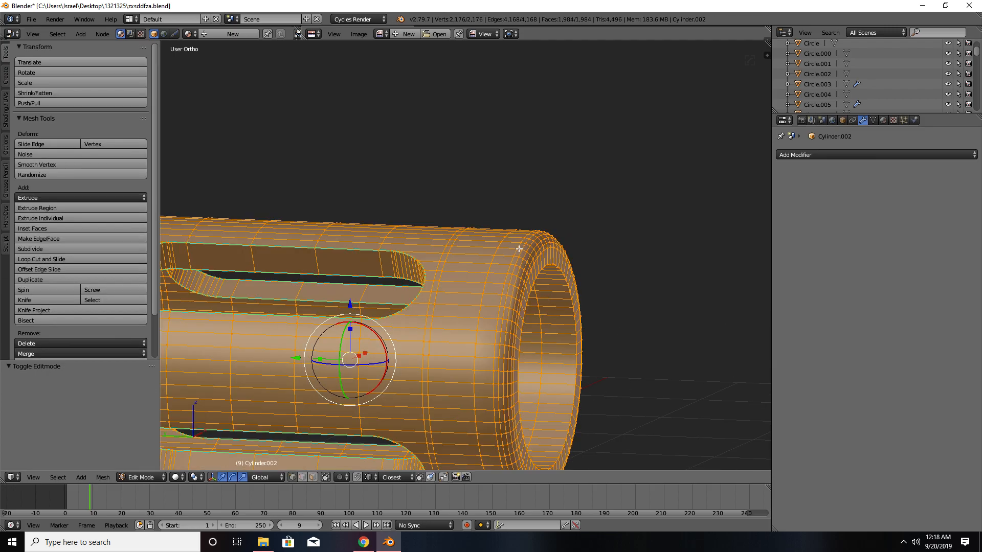
pyautogui.rightClick(518, 249)
pyautogui.press('g')
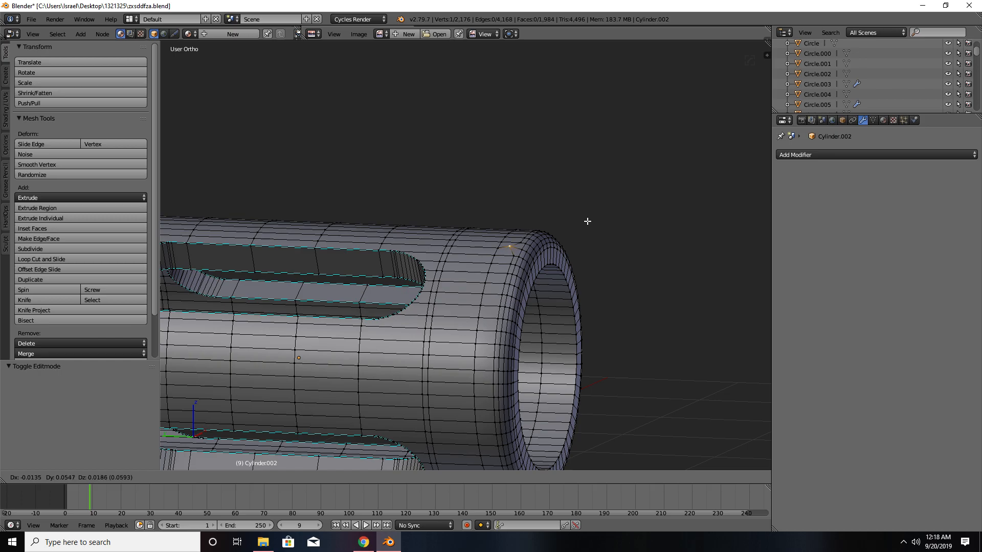
pyautogui.press('Escape')
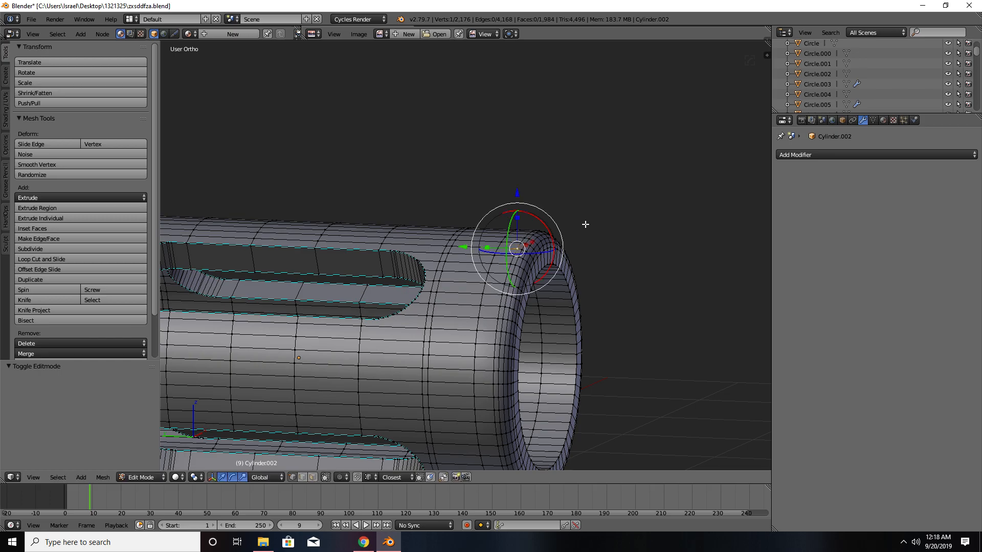
pyautogui.press('a')
pyautogui.scroll(3, 566, 243)
pyautogui.rightClick(499, 243)
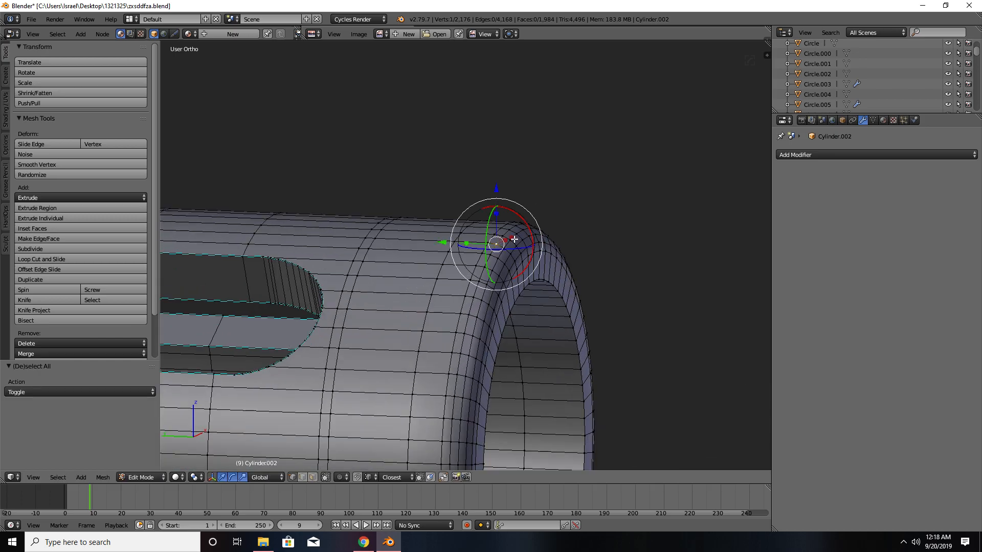
pyautogui.press('g')
pyautogui.press('Escape')
pyautogui.press('a')
pyautogui.rightClick(465, 333)
pyautogui.press('g')
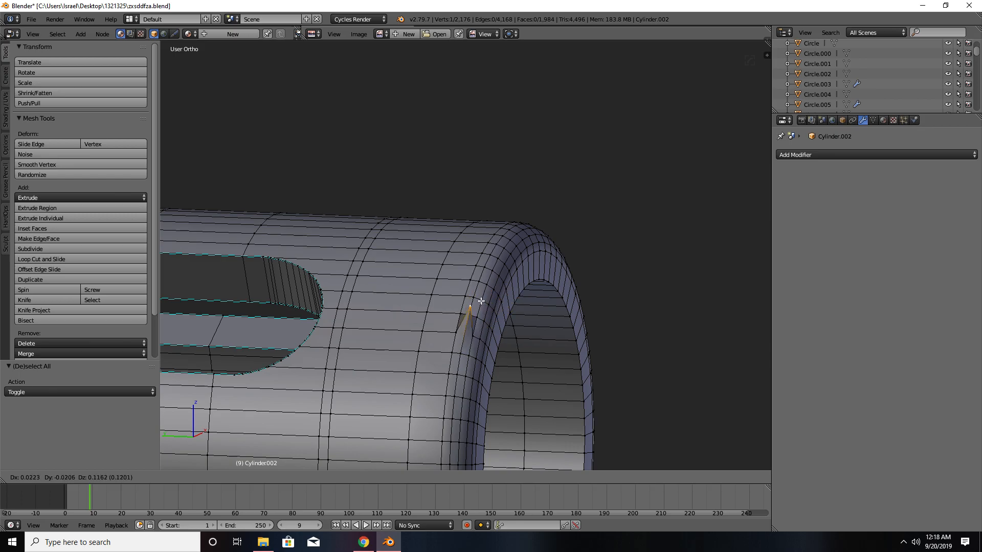
pyautogui.press('Escape')
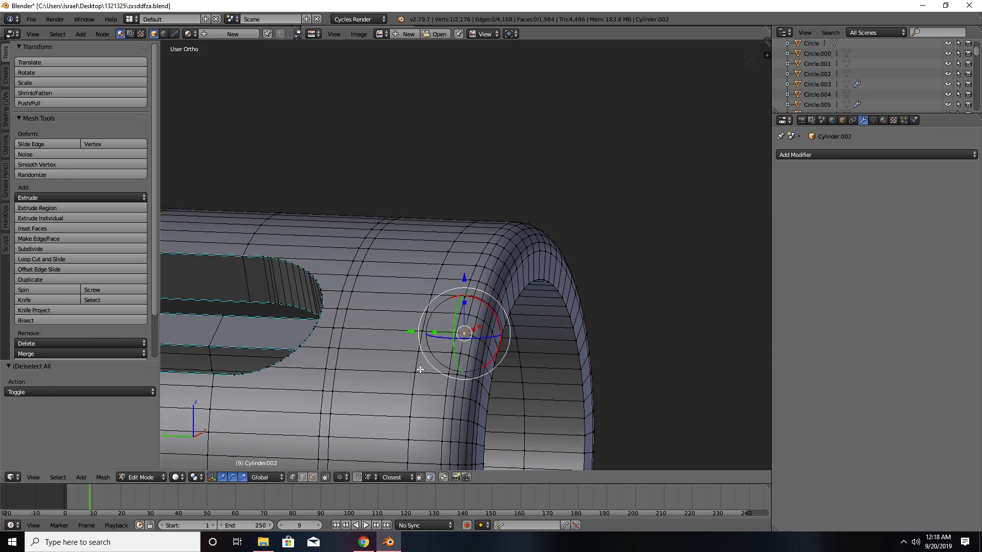
# - Hide the transform manipulator, test-move the same vertex again, and inspect the cylinder from the left in object mode
pyautogui.hotkey('ctrl', 'space')
pyautogui.press('g')
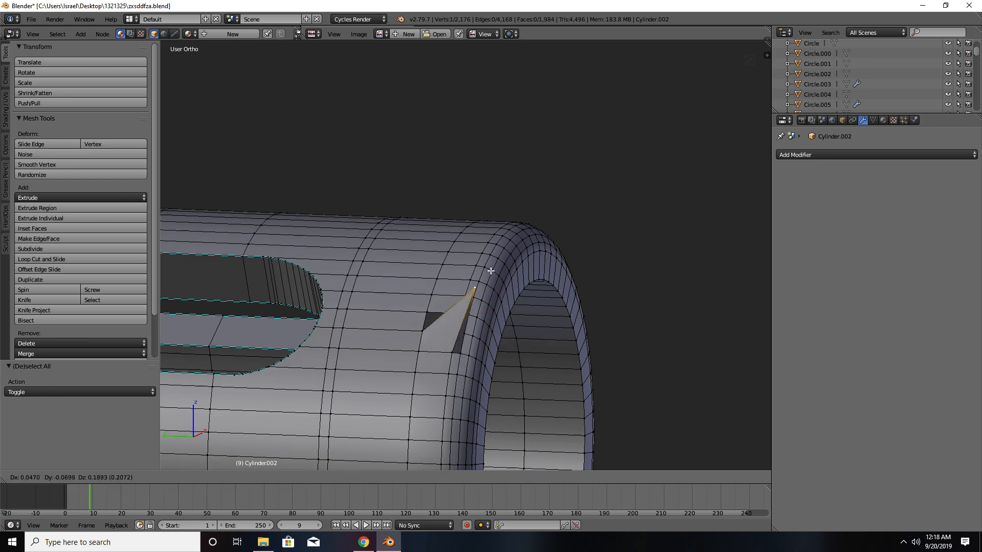
pyautogui.click(467, 317)
pyautogui.press('Tab')
pyautogui.scroll(-11, 471, 313)
pyautogui.moveTo(470, 313); pyautogui.dragTo(492, 321, button='middle')
pyautogui.scroll(5, 532, 272)
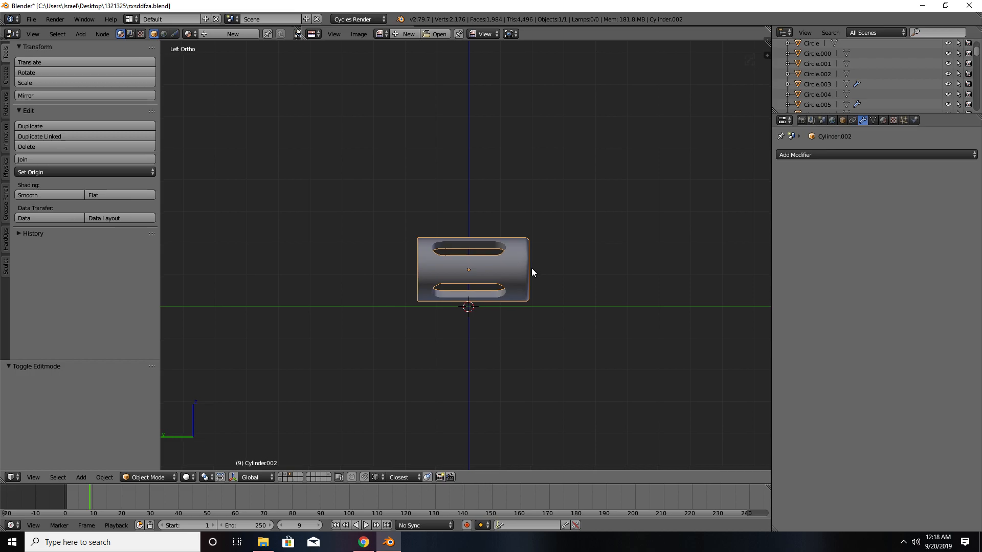
pyautogui.scroll(-1, 532, 270)
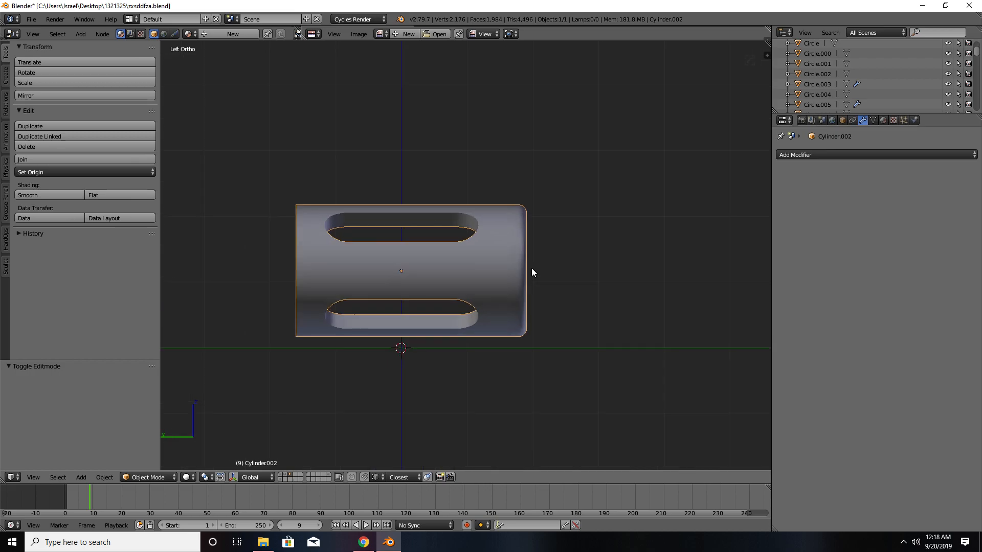
# - Select the ring of faces around the cylinder beside its rounded end, and reduce the selection to alternate faces with Checker Deselect
pyautogui.press('Tab')
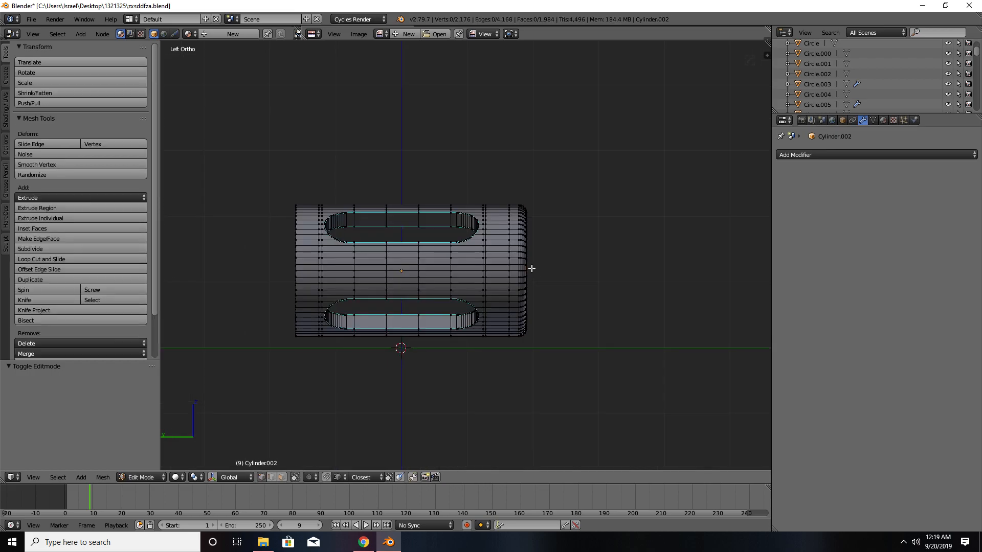
pyautogui.scroll(3, 532, 268)
pyautogui.scroll(-2, 532, 268)
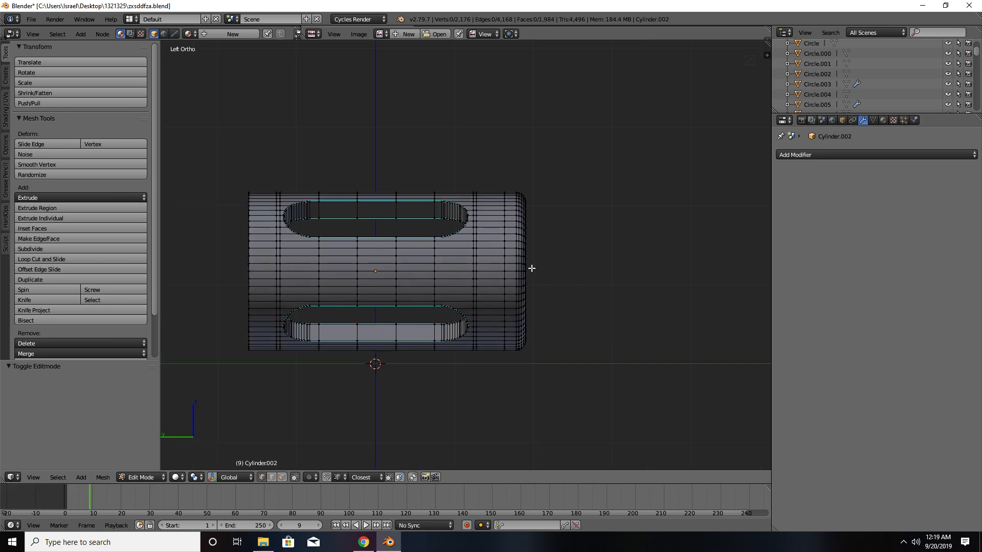
pyautogui.scroll(2, 532, 268)
pyautogui.hotkey('ctrl', 'Tab')
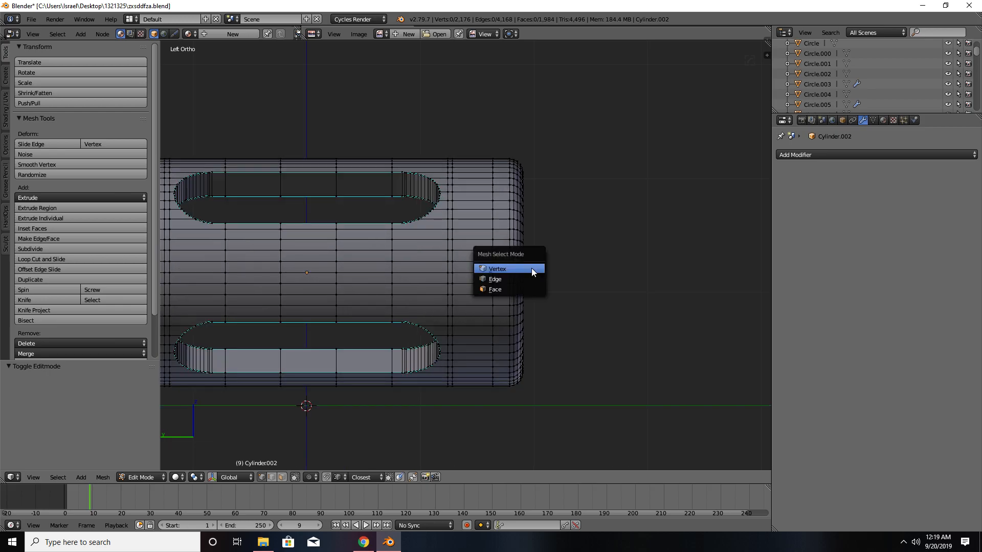
pyautogui.click(517, 285)
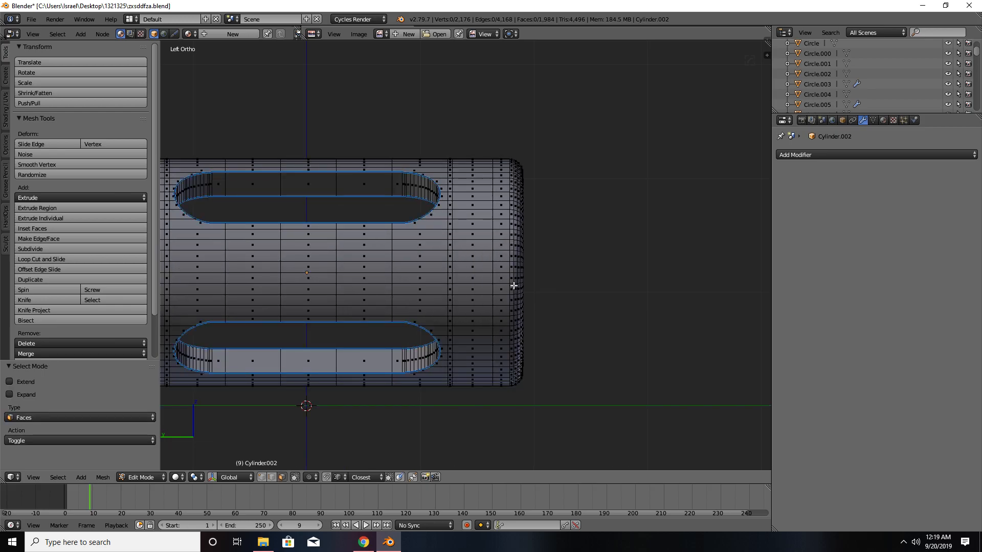
pyautogui.keyDown('alt'); pyautogui.rightClick(503, 246); pyautogui.keyUp('alt')
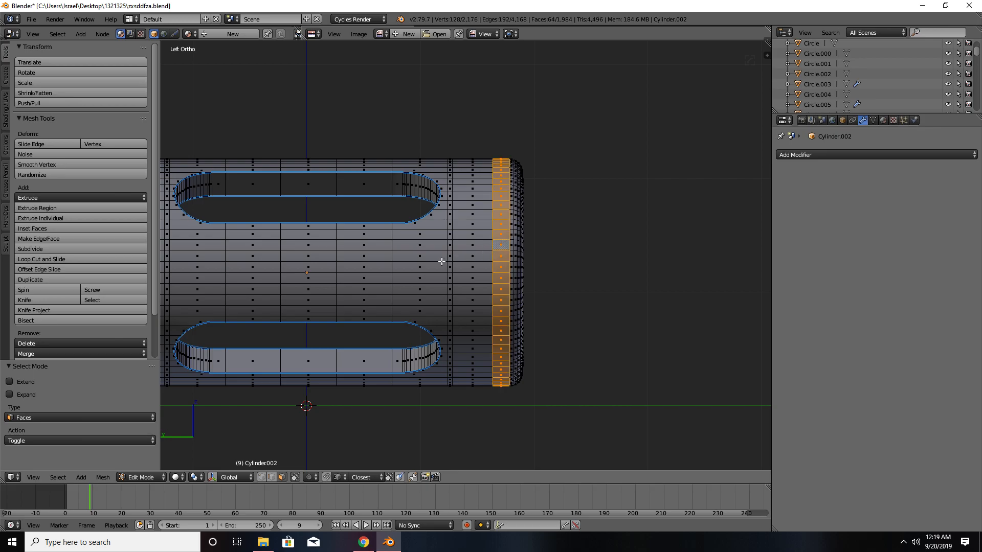
pyautogui.click(103, 477)
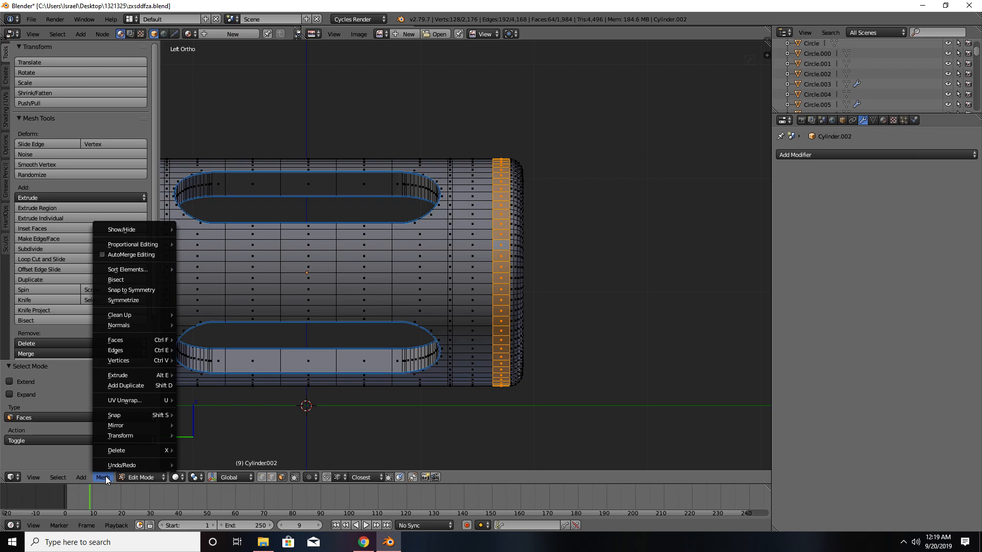
pyautogui.moveTo(62, 479)
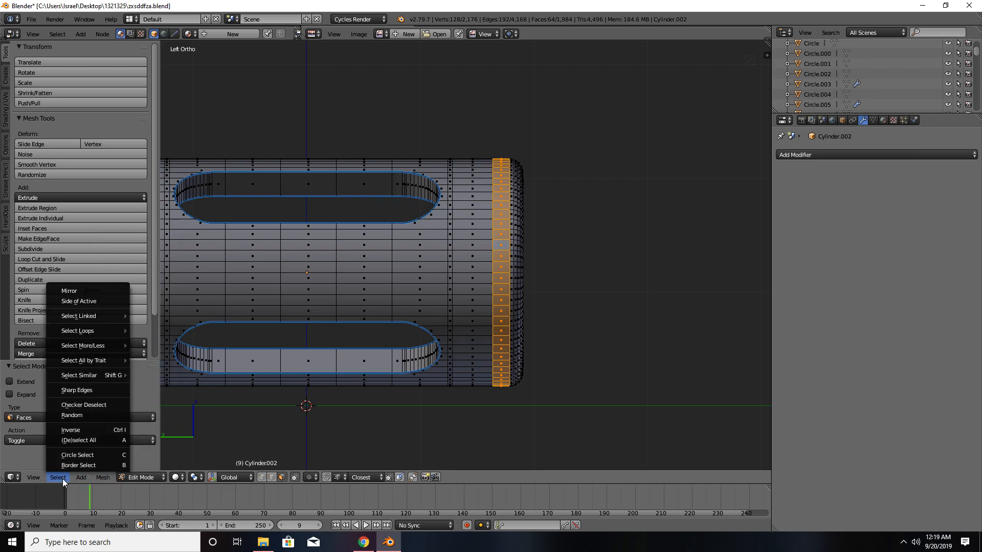
pyautogui.click(93, 407)
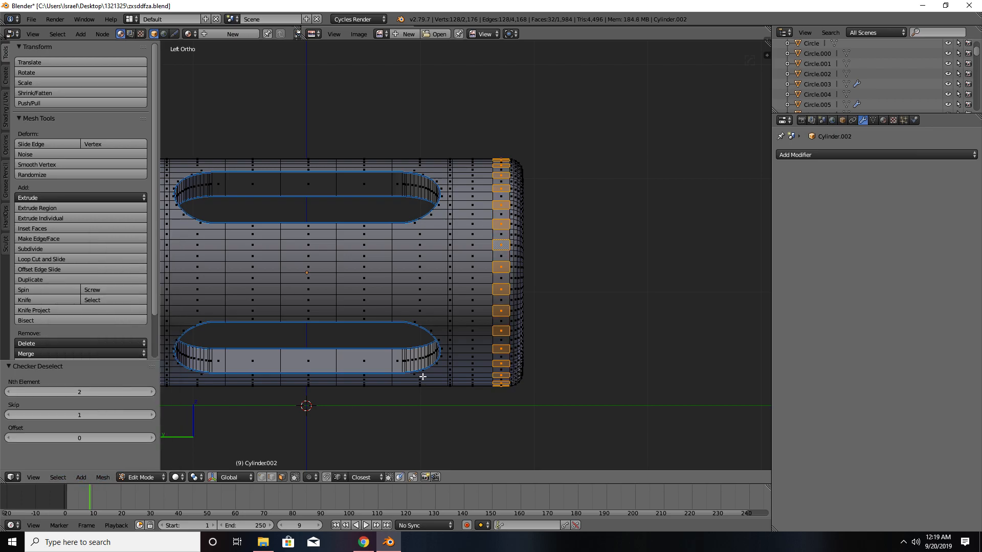
# - Extrude the alternate faces in place and scale them outward by about 1.07, excluding the Y axis, to form raised teeth
pyautogui.keyDown('shift'); pyautogui.moveTo(430, 367); pyautogui.dragTo(514, 346, button='middle'); pyautogui.keyUp('shift')
pyautogui.scroll(-2, 527, 327)
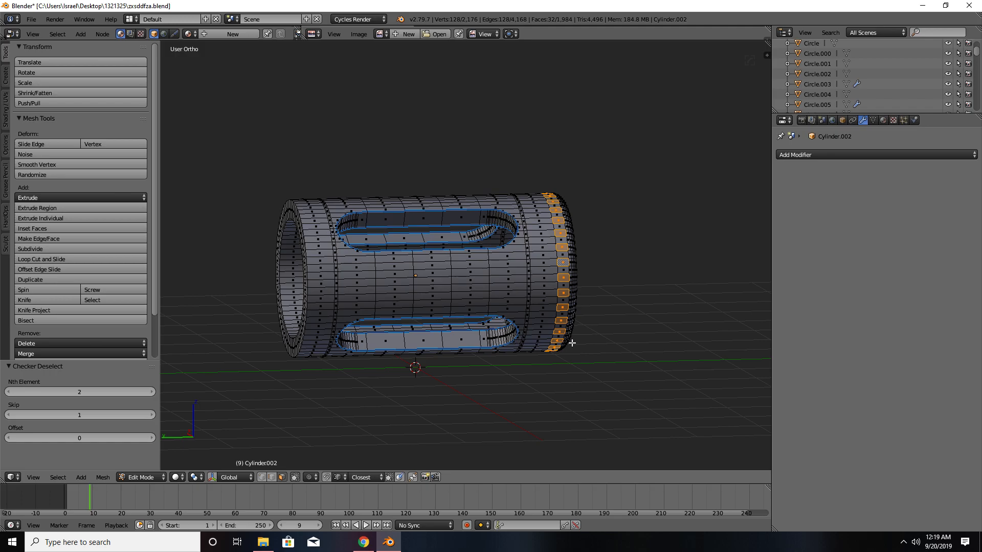
pyautogui.press('e')
pyautogui.press('Escape')
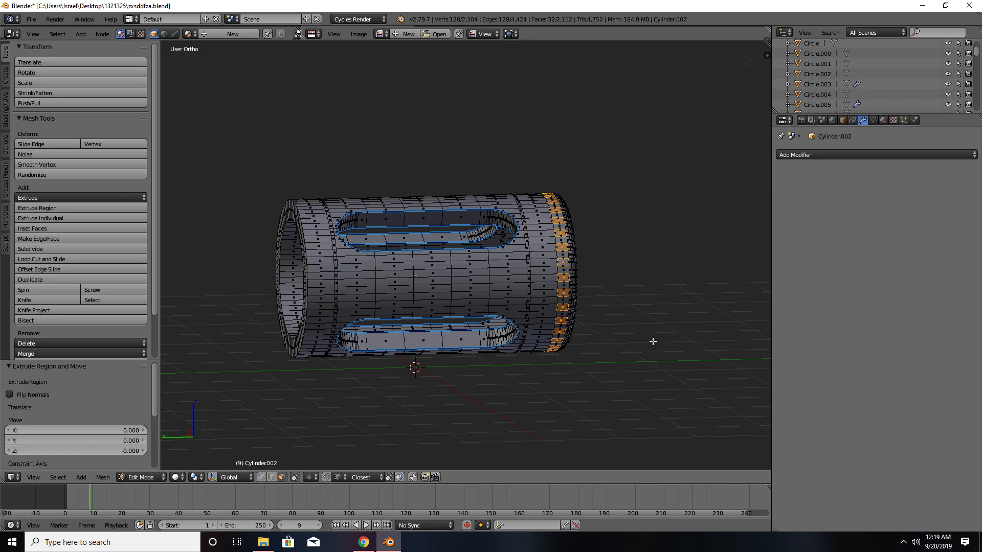
pyautogui.press('s')
pyautogui.hotkey('shift', 'y')
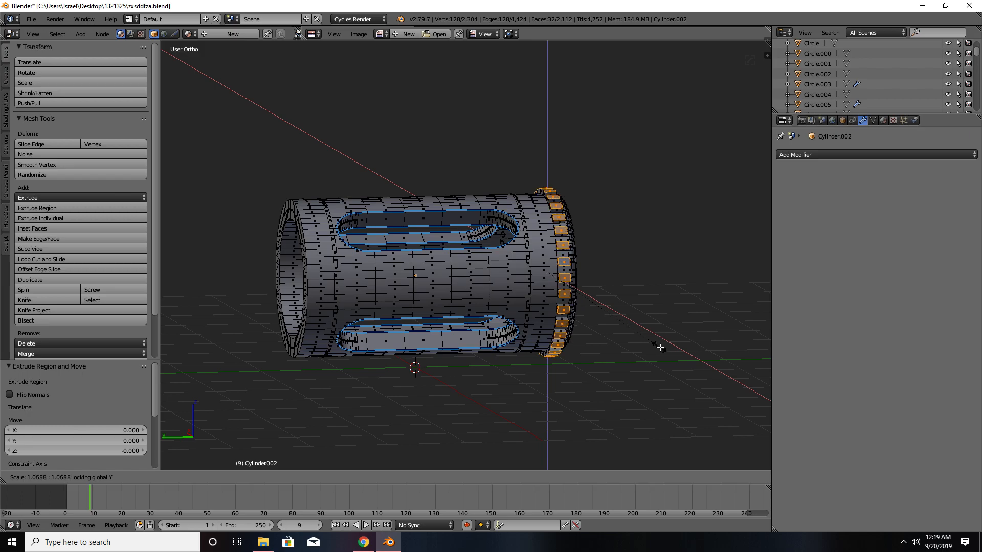
pyautogui.click(661, 348)
pyautogui.press('Tab')
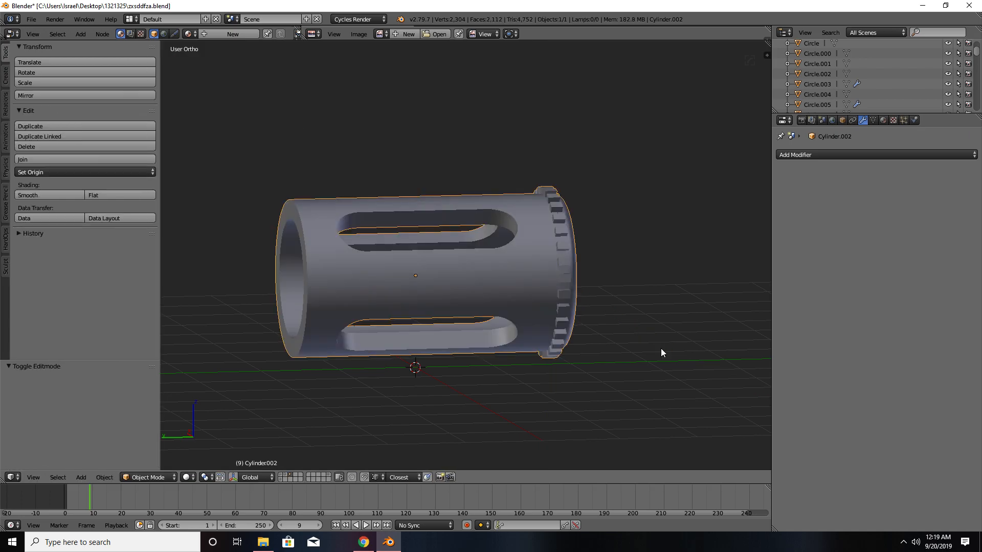
# - Turn on ambient occlusion in the viewport shading and inspect the toothed ring from the left and at an angle
pyautogui.moveTo(661, 349); pyautogui.dragTo(585, 322, button='middle')
pyautogui.press('ctrl+KP_3')
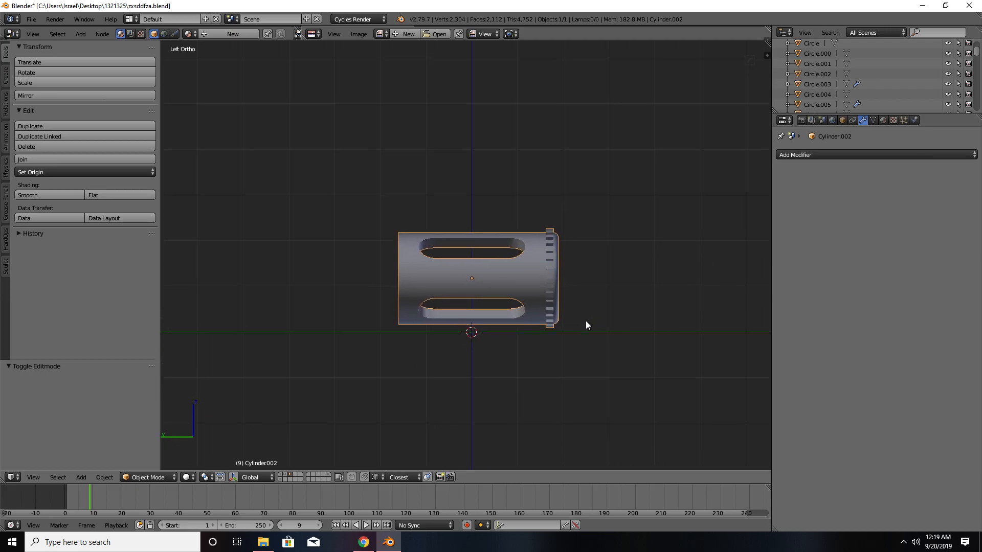
pyautogui.press('n')
pyautogui.scroll(-4, 643, 358)
pyautogui.scroll(-4, 640, 355)
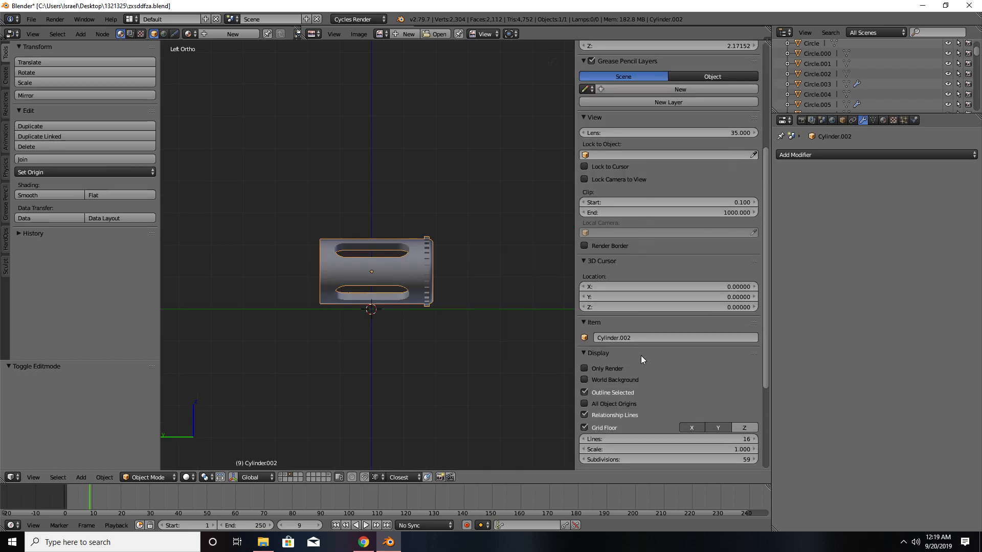
pyautogui.click(604, 413)
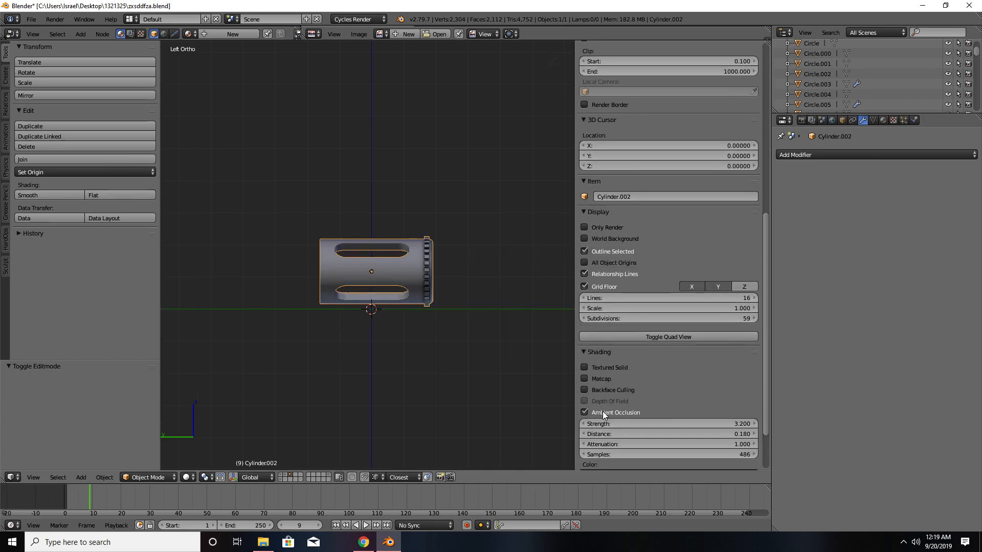
pyautogui.press('n')
pyautogui.scroll(5, 610, 324)
pyautogui.scroll(1, 610, 322)
pyautogui.keyDown('shift'); pyautogui.moveTo(561, 322); pyautogui.dragTo(697, 334, button='middle'); pyautogui.keyUp('shift')
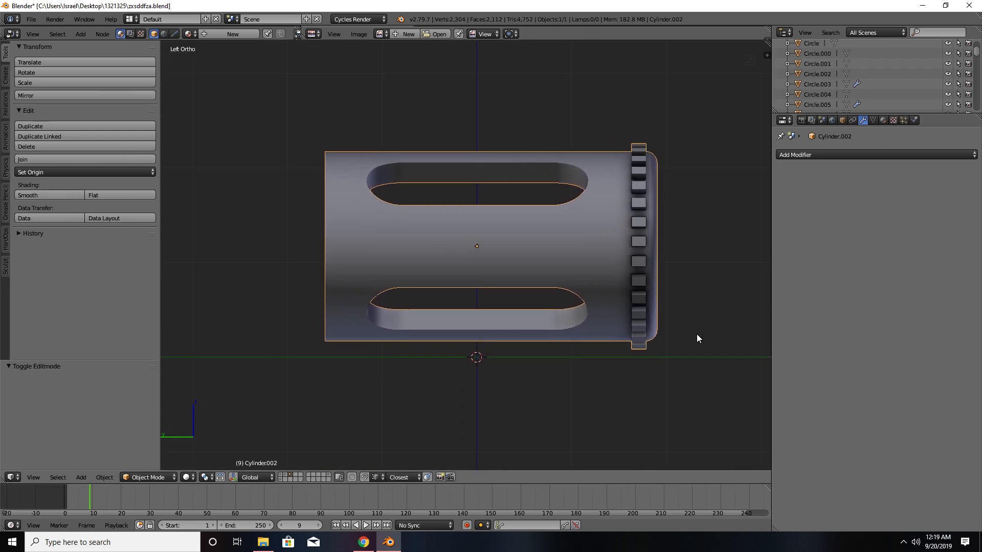
pyautogui.scroll(-3, 664, 327)
pyautogui.scroll(1, 663, 326)
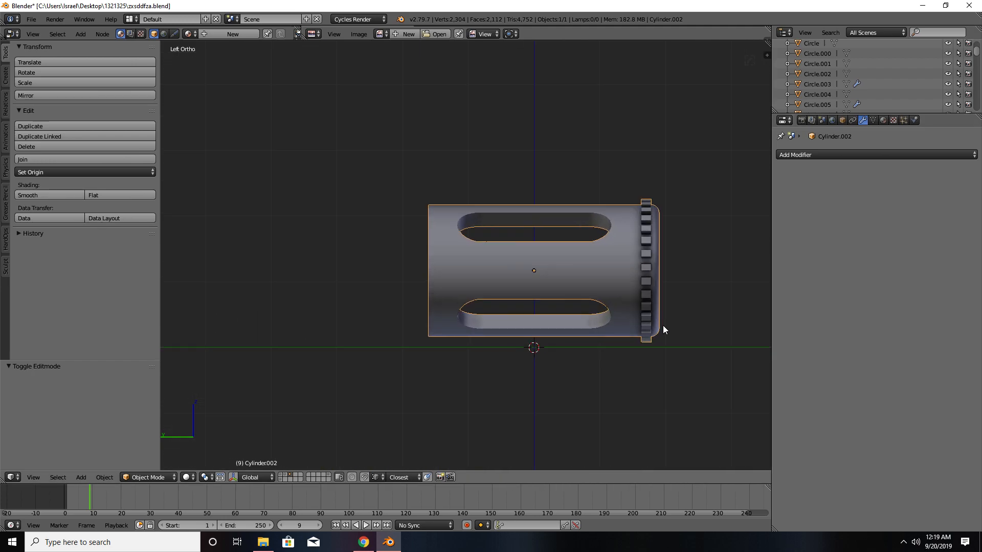
pyautogui.scroll(-1, 663, 330)
pyautogui.moveTo(634, 328); pyautogui.dragTo(569, 332, button='middle')
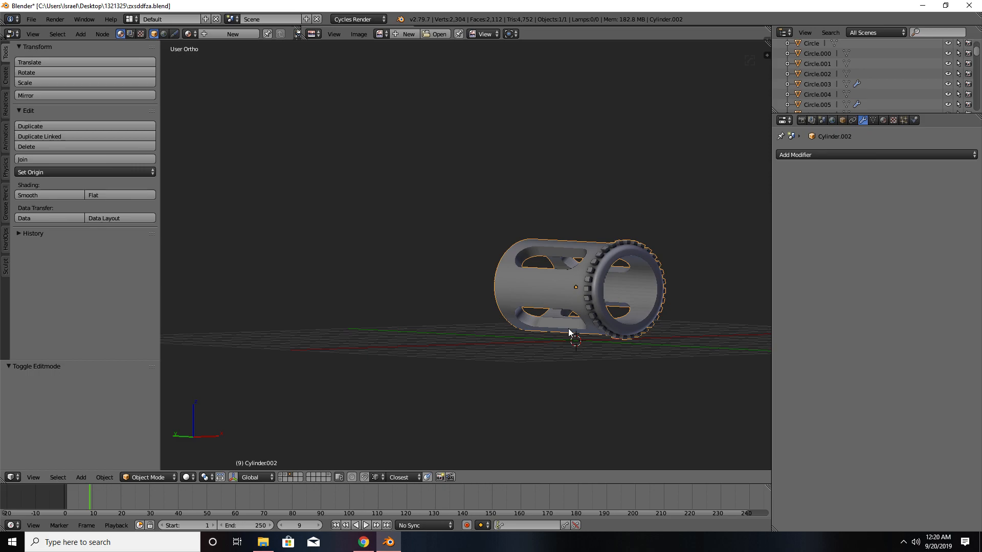
# - Undo the raised teeth on the cylinder, return to object mode in left view, and save the file over the existing one
pyautogui.press('Tab')
pyautogui.press('a')
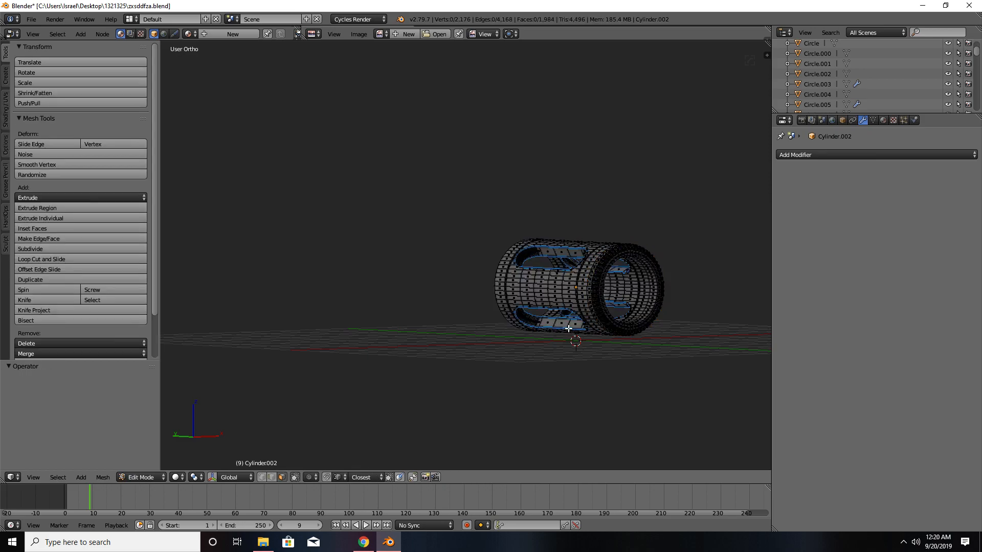
pyautogui.press('Tab')
pyautogui.press('ctrl+KP_3')
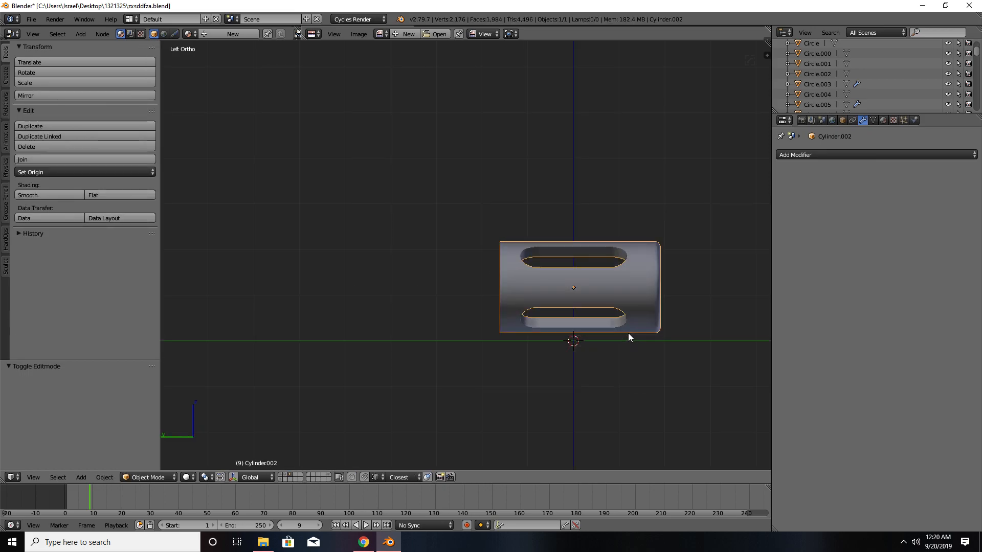
pyautogui.hotkey('ctrl', 's')
pyautogui.click(609, 339)
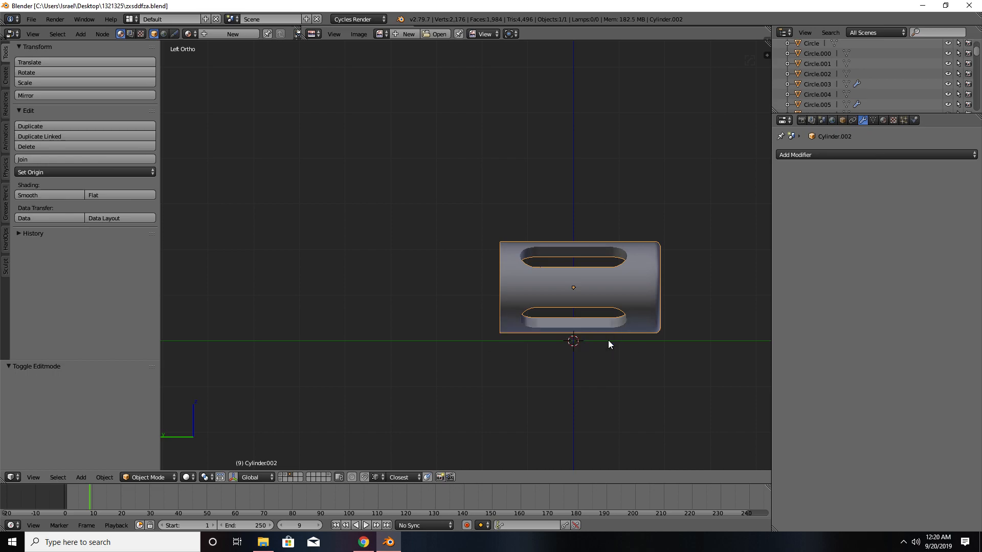
# - Check the layer holding the barrel assembly, and show it together with the slotted cylinder's layer in left view
pyautogui.click(286, 474)
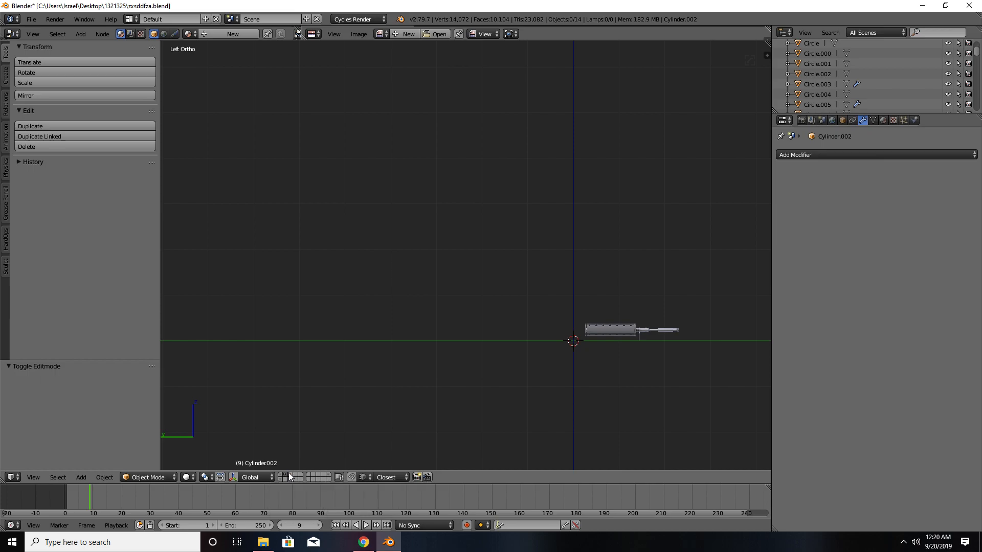
pyautogui.keyDown('shift'); pyautogui.moveTo(565, 363); pyautogui.dragTo(431, 353, button='middle'); pyautogui.keyUp('shift')
pyautogui.scroll(10, 486, 355)
pyautogui.keyDown('shift'); pyautogui.moveTo(521, 321); pyautogui.dragTo(362, 401, button='middle'); pyautogui.keyUp('shift')
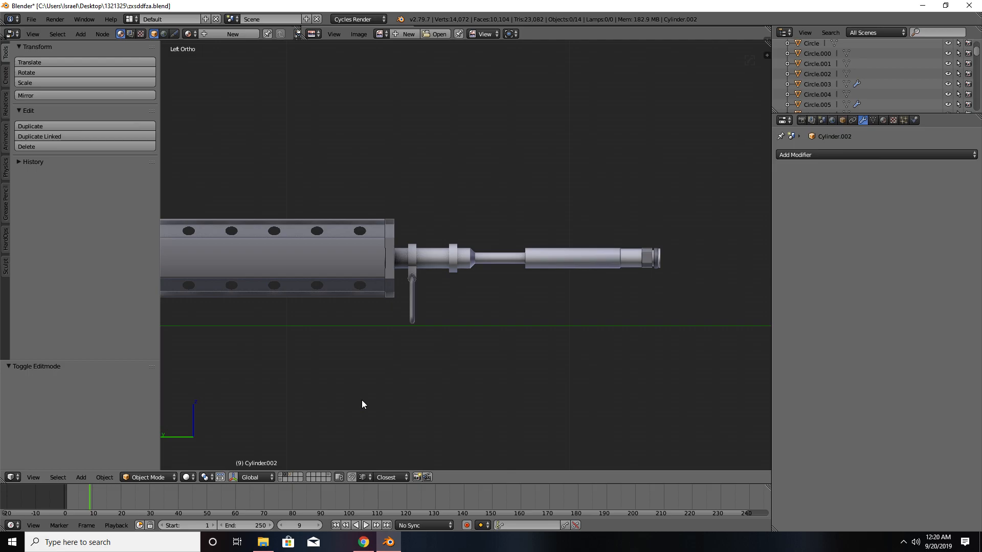
pyautogui.click(291, 475)
pyautogui.scroll(-4, 324, 392)
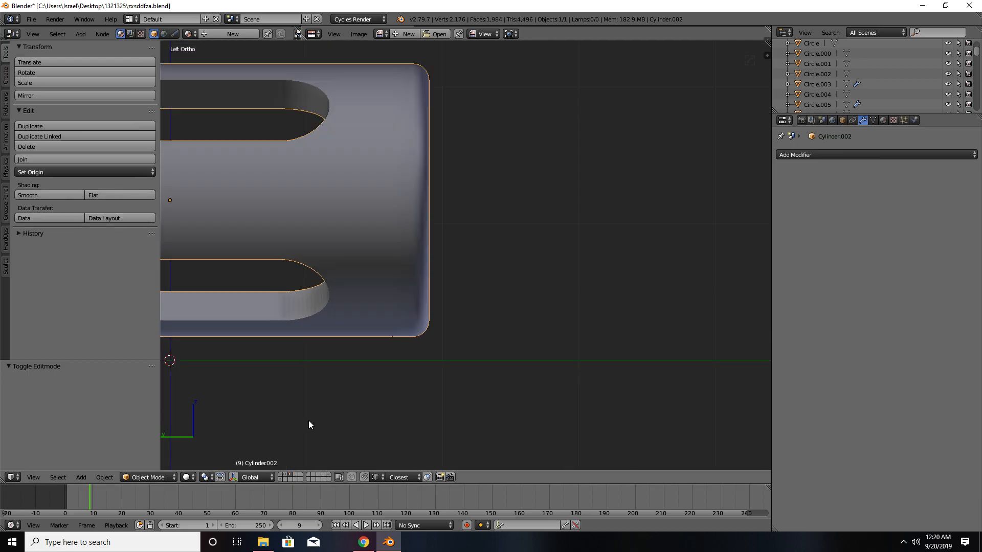
pyautogui.click(284, 476)
pyautogui.scroll(-4, 305, 423)
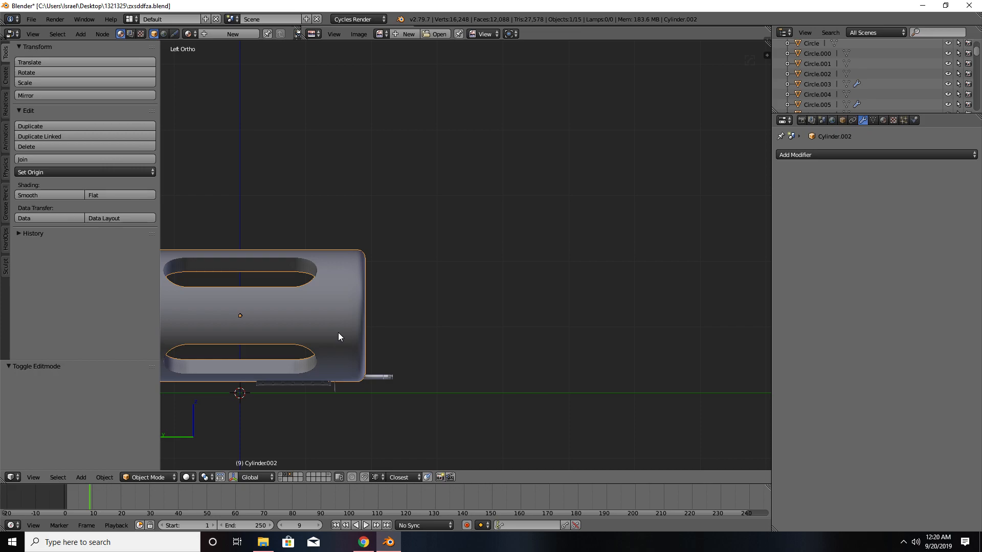
pyautogui.scroll(-2, 341, 329)
pyautogui.moveTo(344, 330); pyautogui.dragTo(450, 291, button='middle')
pyautogui.scroll(2, 449, 291)
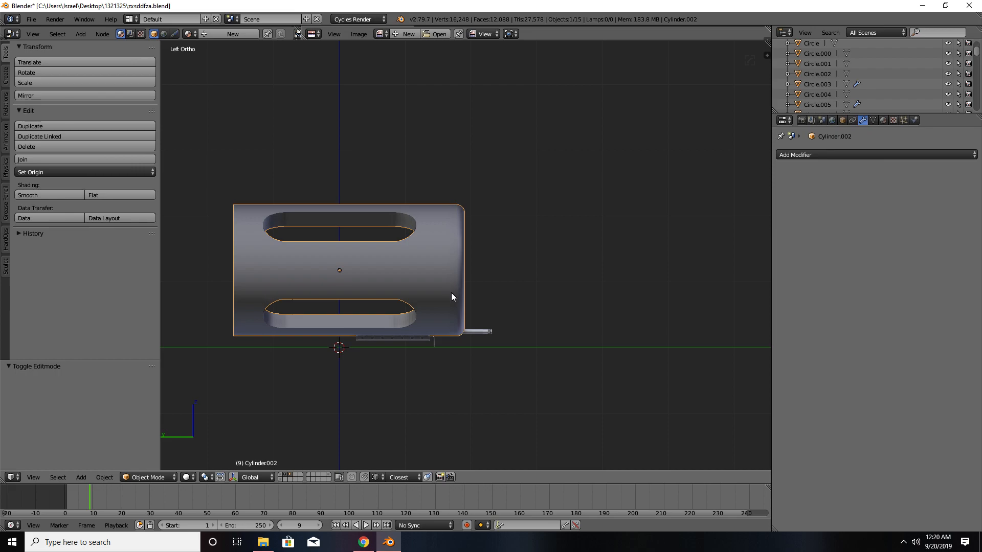
# - Clear the slotted cylinder's location and scale it down uniformly to 0.080
pyautogui.hotkey('alt', 'g')
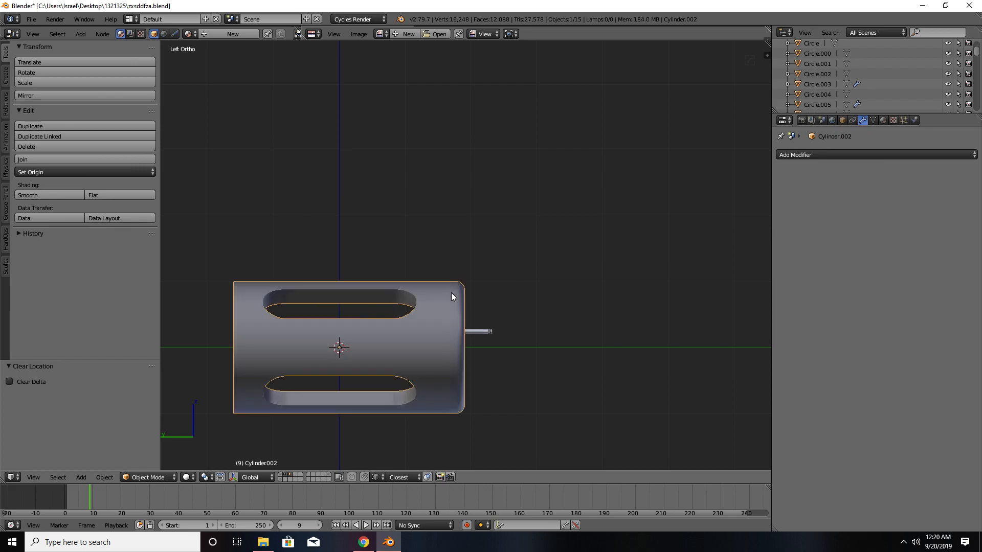
pyautogui.press('s')
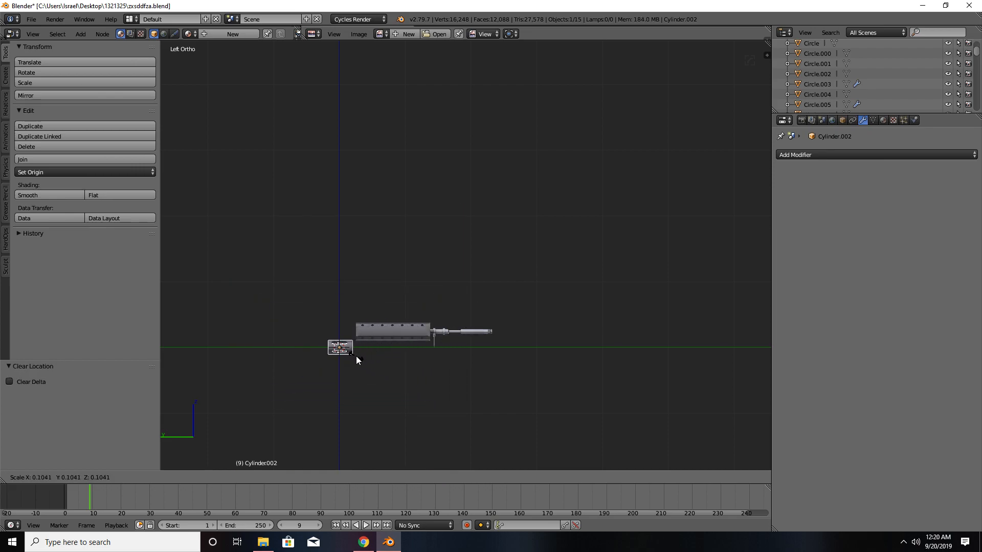
pyautogui.click(355, 360)
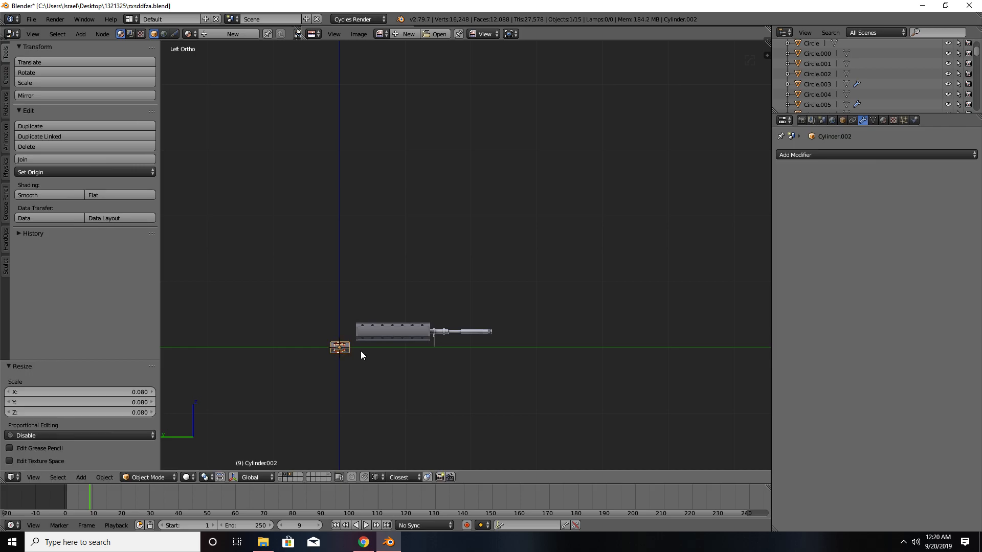
# - Move the slotted cylinder -2.512 along Y past the barrel's tip and raise it 0.235 along Z to the barrel's height
pyautogui.press('g')
pyautogui.press('y')
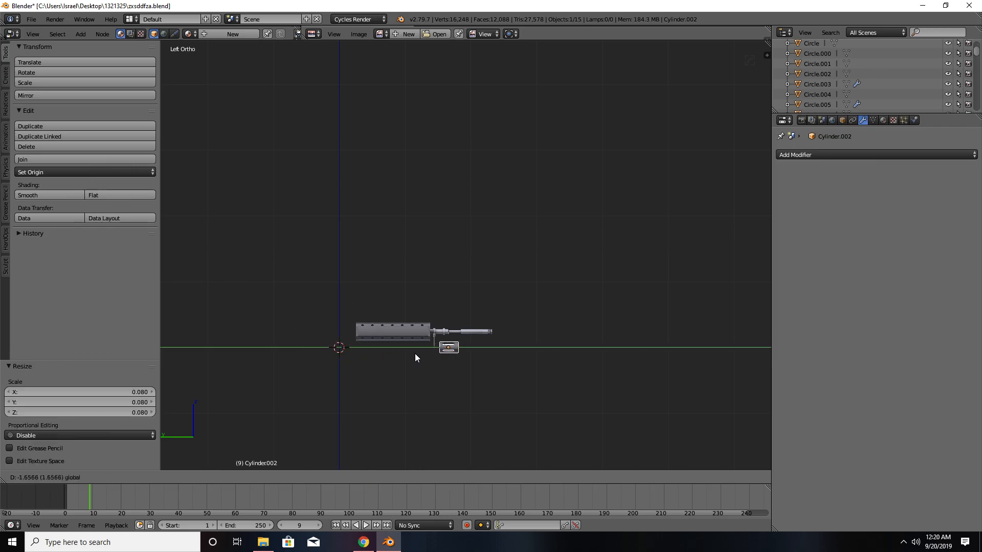
pyautogui.click(461, 349)
pyautogui.scroll(4, 452, 348)
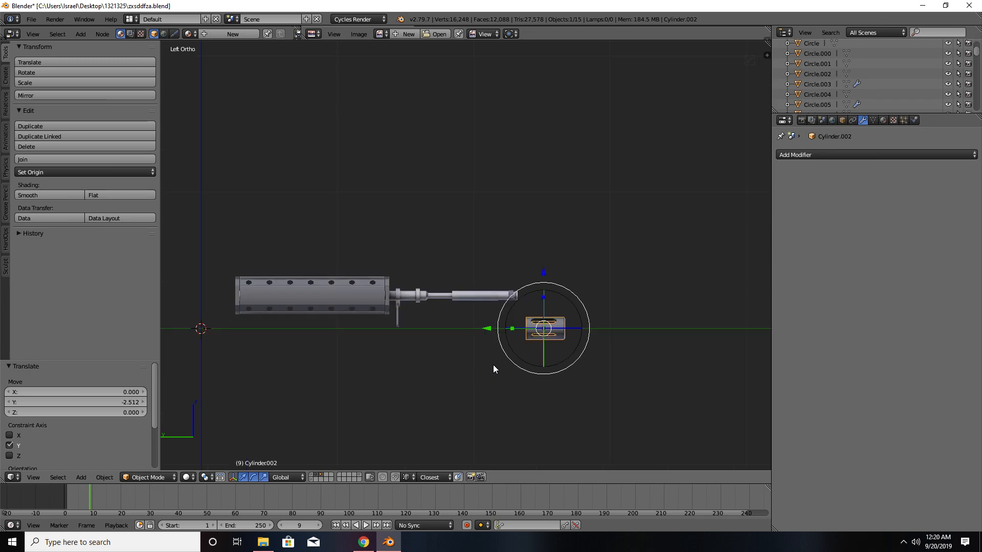
pyautogui.scroll(3, 495, 367)
pyautogui.press('g')
pyautogui.press('z')
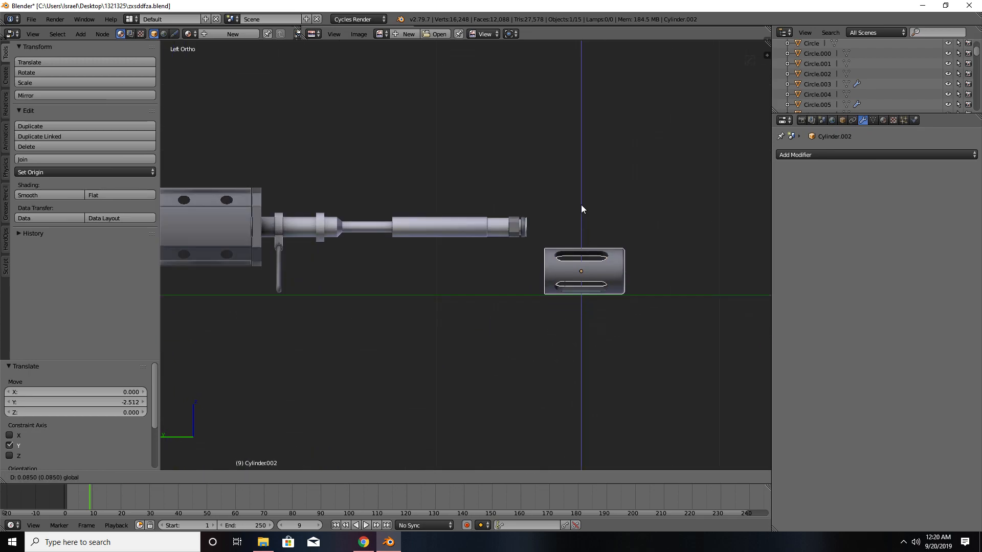
pyautogui.click(575, 171)
# - Scale the slotted cylinder by 0.505 and move it 0.124 along Y up to the barrel's tip
pyautogui.keyDown('shift'); pyautogui.moveTo(575, 191); pyautogui.dragTo(510, 281, button='middle'); pyautogui.keyUp('shift')
pyautogui.scroll(5, 510, 282)
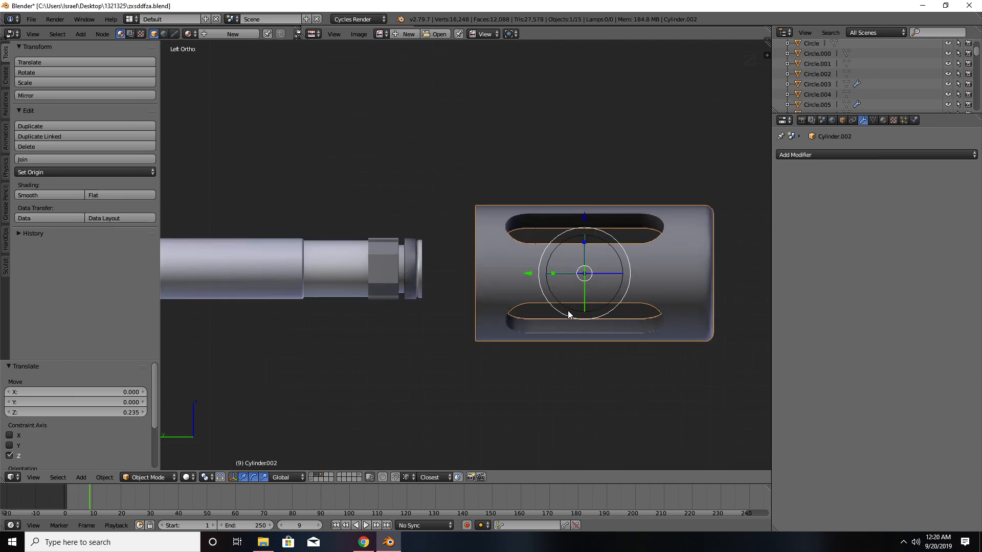
pyautogui.press('s')
pyautogui.click(575, 284)
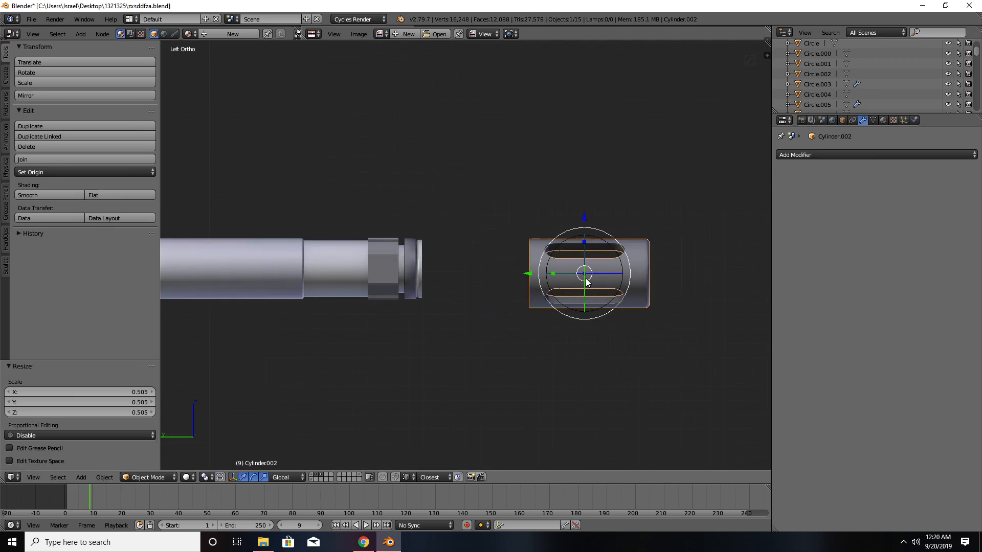
pyautogui.moveTo(531, 276); pyautogui.dragTo(425, 278)
pyautogui.scroll(4, 424, 275)
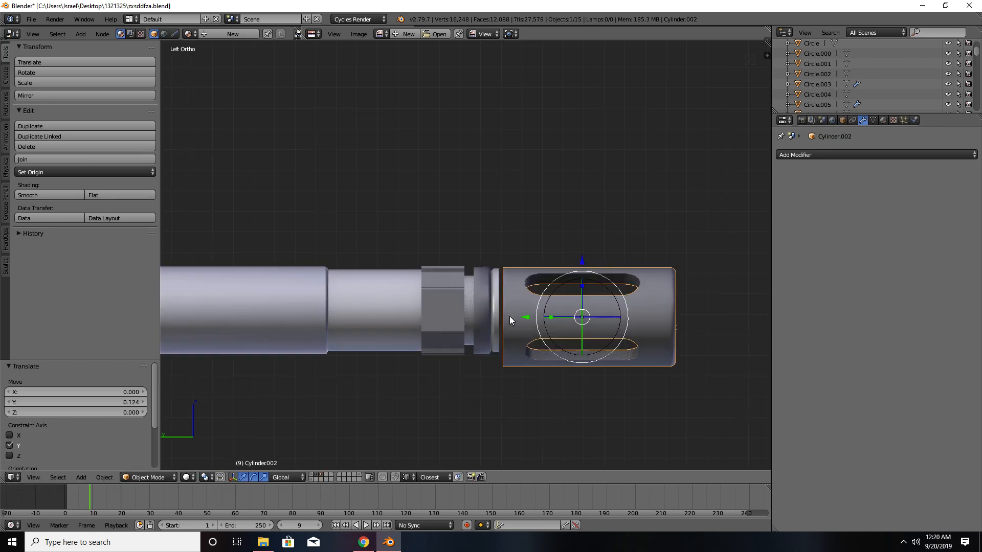
# - Raise the slotted cylinder 0.005 along Z to centre it on the barrel and scale it uniformly by 0.853
pyautogui.moveTo(543, 317); pyautogui.dragTo(543, 317)
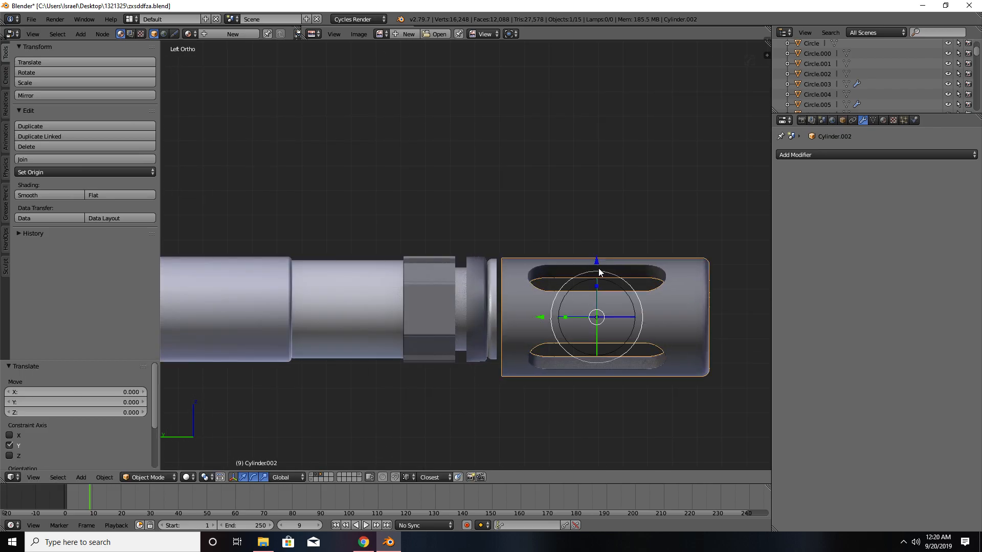
pyautogui.moveTo(597, 263); pyautogui.dragTo(593, 253)
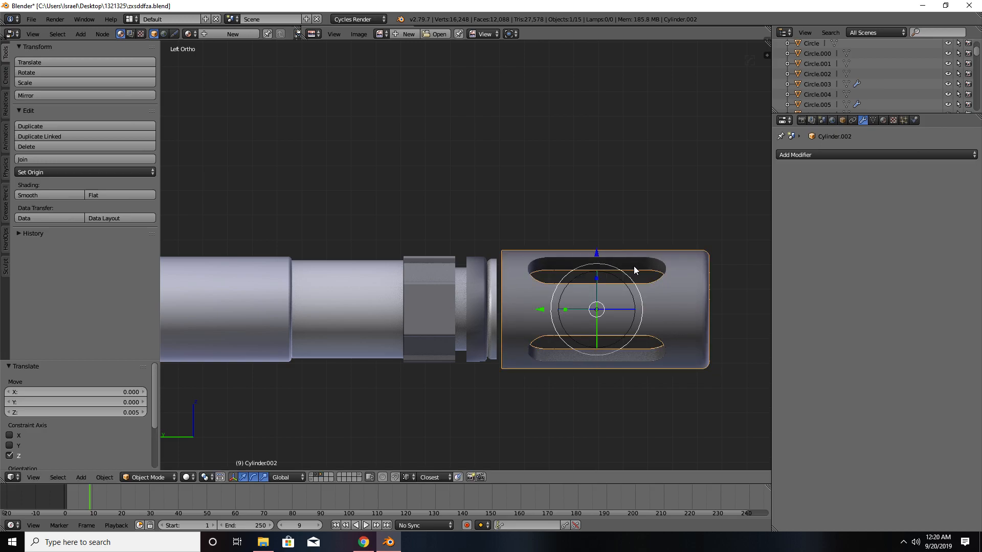
pyautogui.press('o')
pyautogui.press('s')
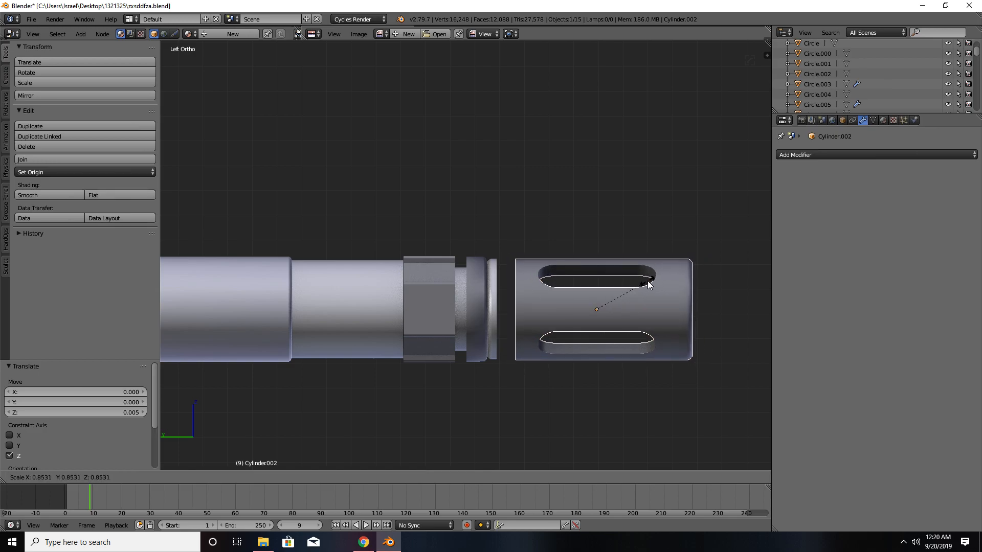
pyautogui.click(647, 282)
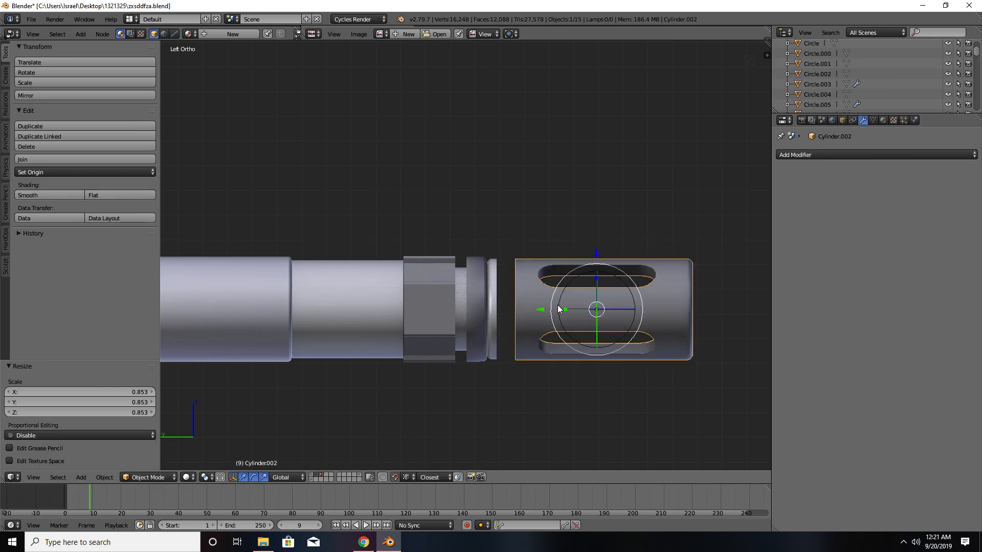
# - Move the slotted cylinder 0.013 along Y so its open end meets the ring at the barrel's tip
pyautogui.press('g')
pyautogui.press('y')
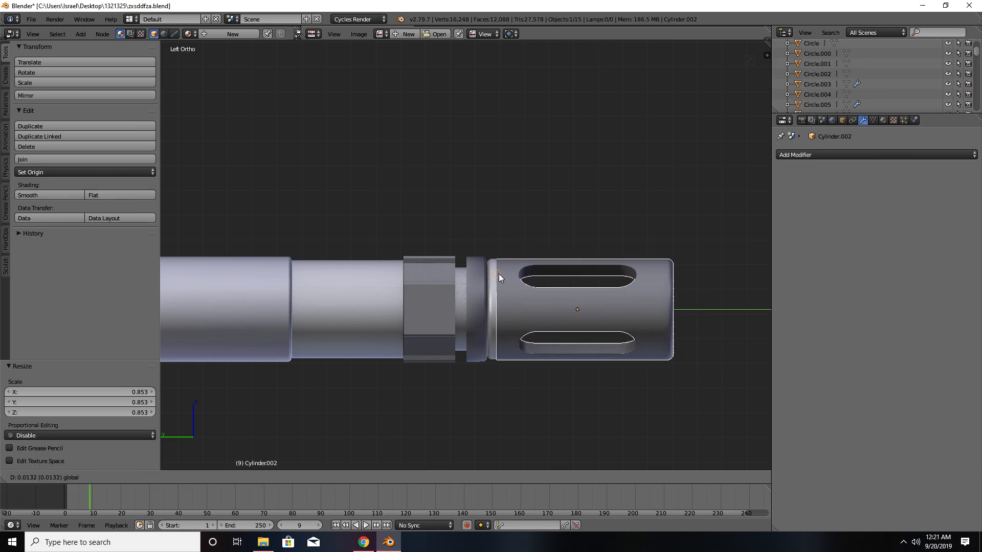
pyautogui.click(496, 262)
pyautogui.moveTo(536, 335); pyautogui.dragTo(510, 333, button='middle')
pyautogui.press('ctrl+KP_3')
pyautogui.scroll(2, 544, 328)
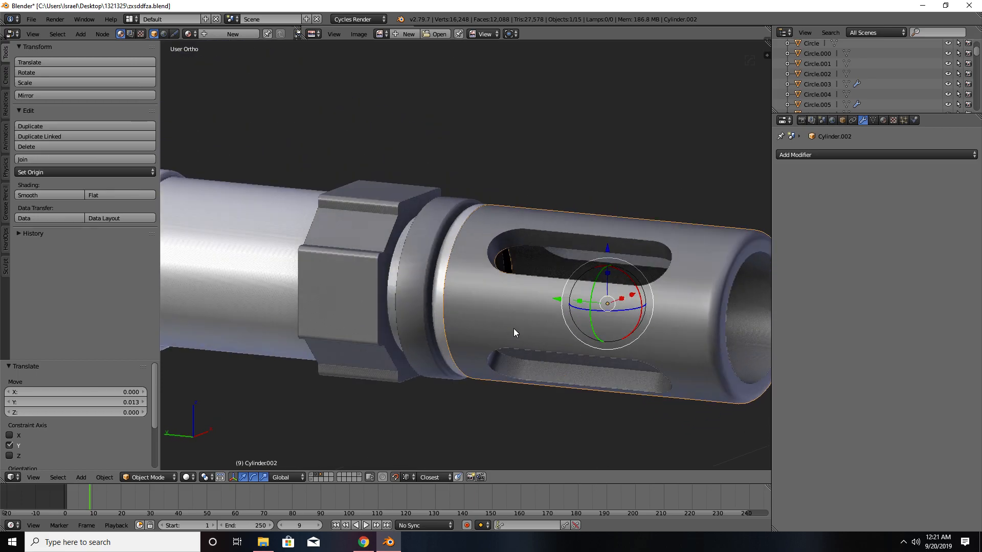
# - In left view, scale the slotted cylinder by 0.993 and move it 0.000395 along Y toward the barrel
pyautogui.press('ctrl+KP_3')
pyautogui.press('s')
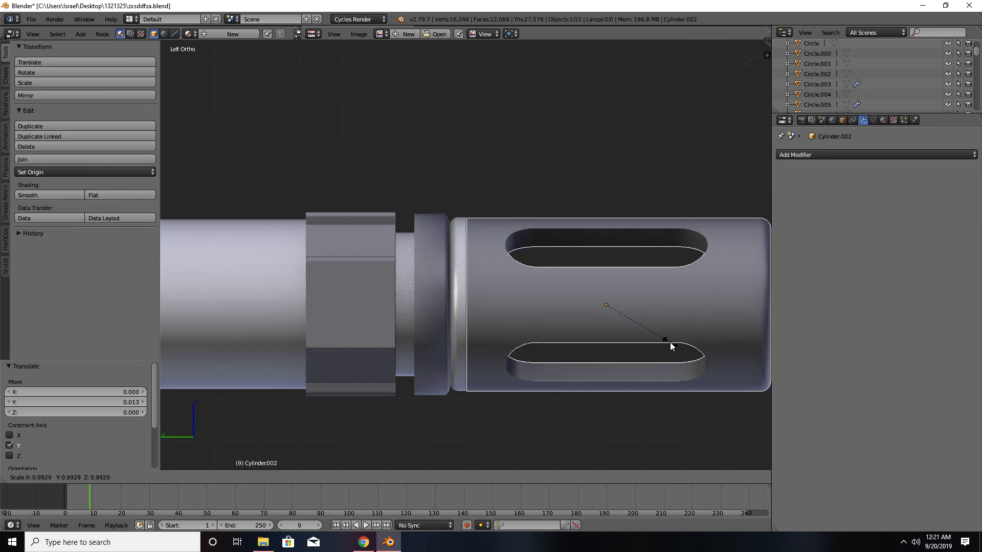
pyautogui.click(670, 343)
pyautogui.press('g')
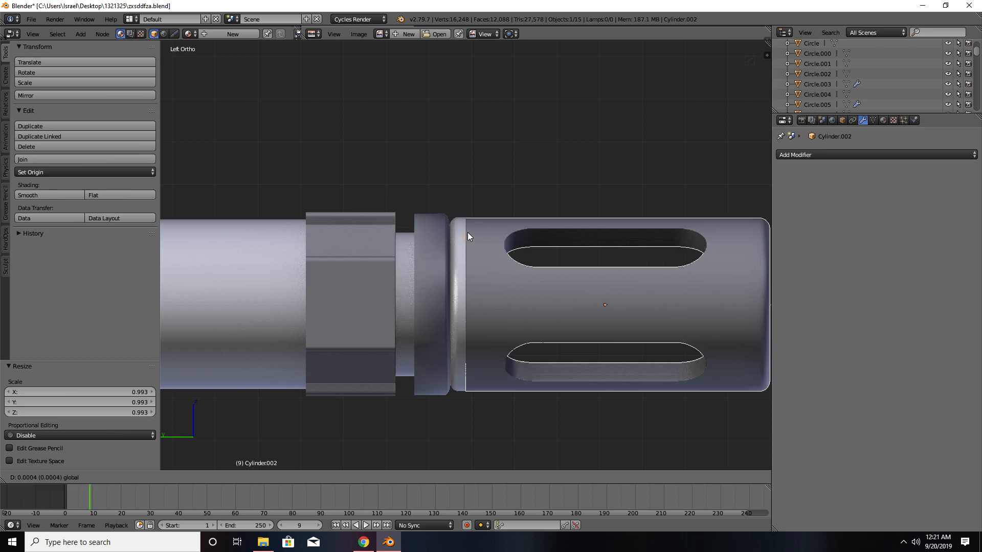
pyautogui.click(467, 221)
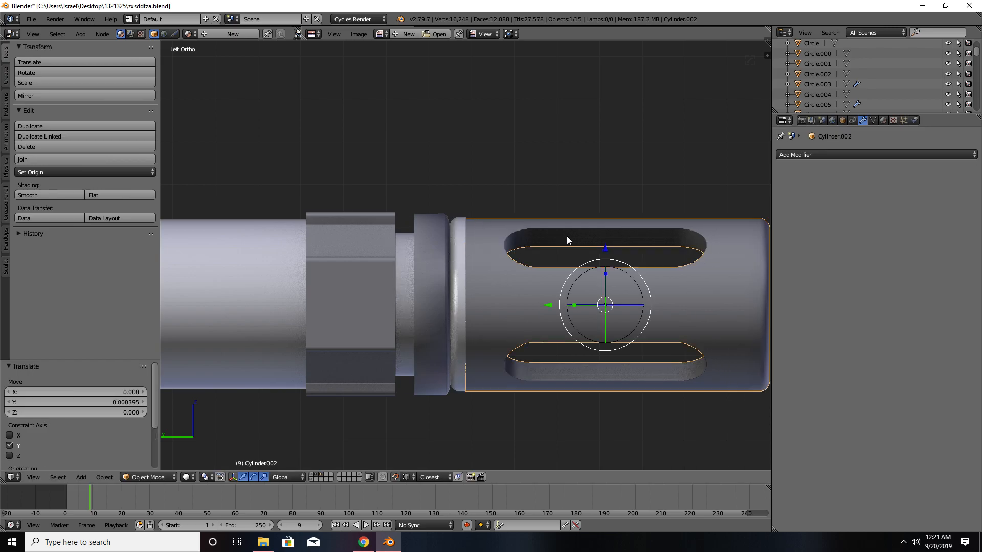
# - Scale the slotted cylinder by 1.006 to match the barrel ring's diameter and move it -0.0007 along Y
pyautogui.scroll(-4, 588, 250)
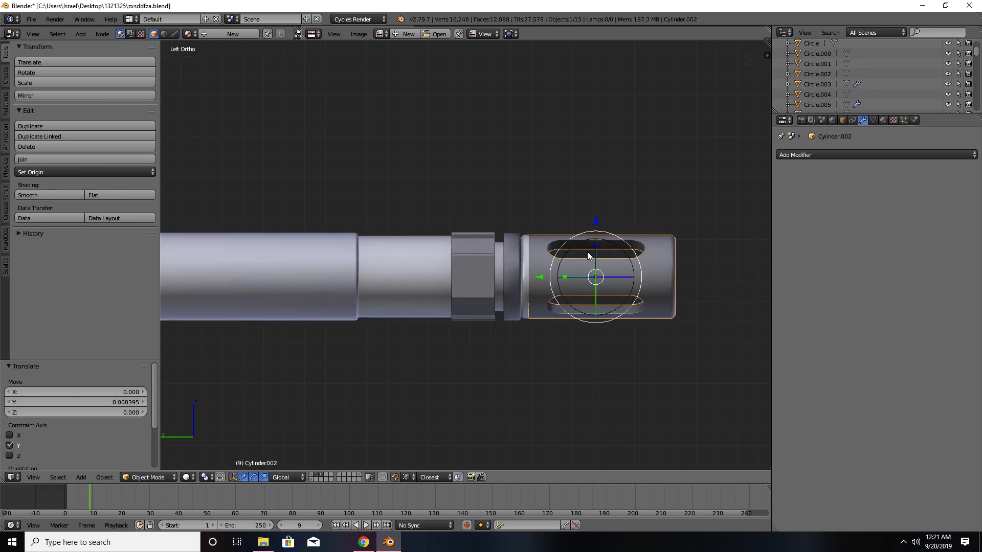
pyautogui.scroll(3, 589, 257)
pyautogui.press('s')
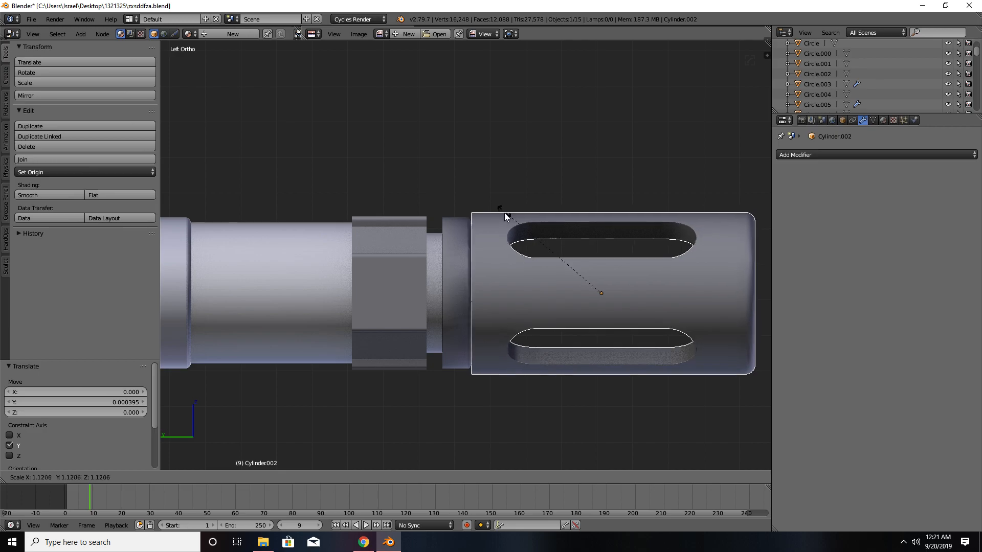
pyautogui.click(527, 252)
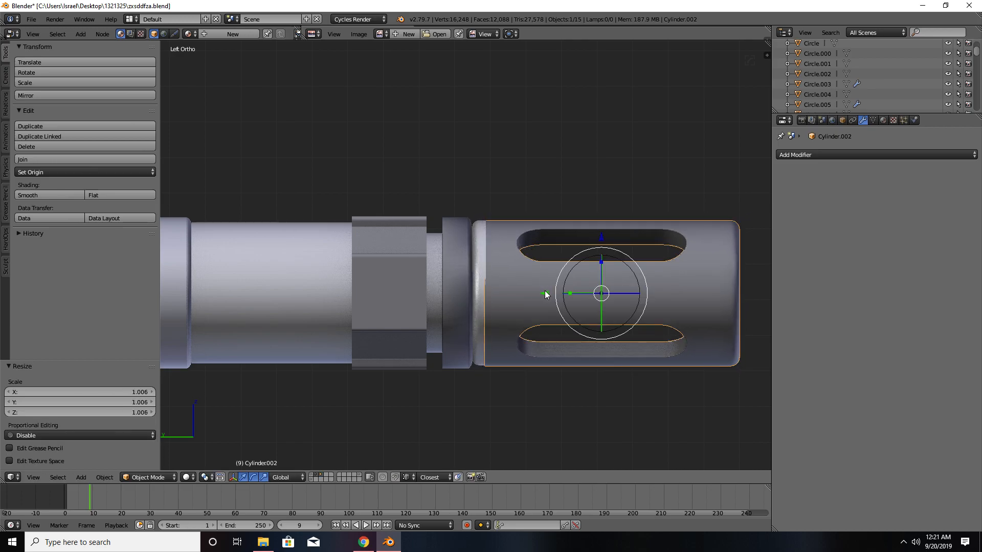
pyautogui.press('g')
pyautogui.press('y')
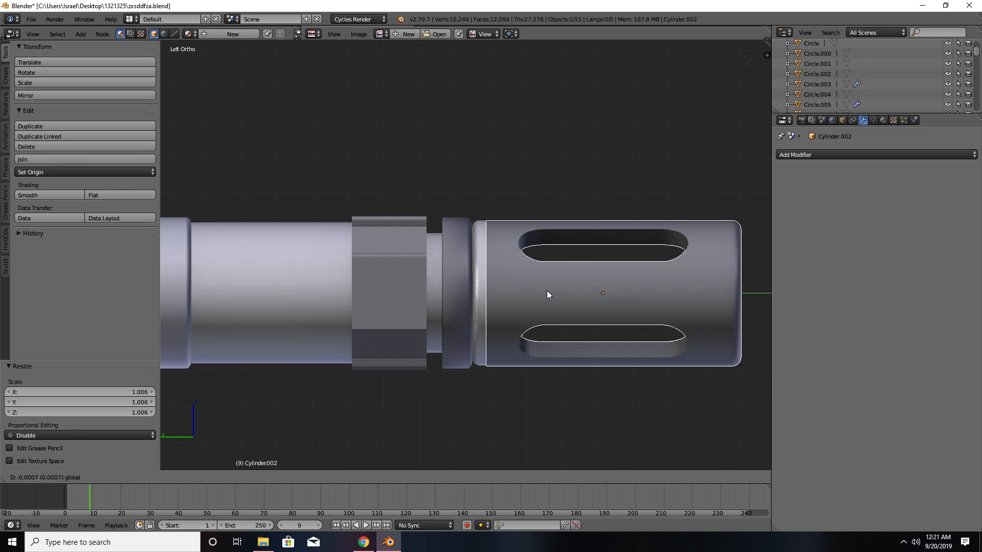
pyautogui.rightClick(547, 295)
pyautogui.hotkey('ctrl', 'Tab')
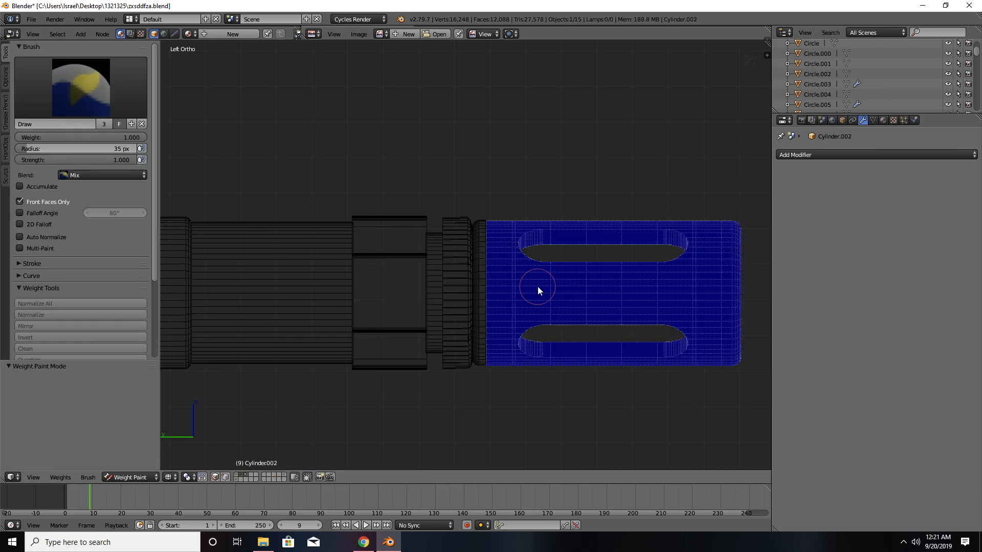
pyautogui.press('Tab')
pyautogui.hotkey('ctrl', 'Tab')
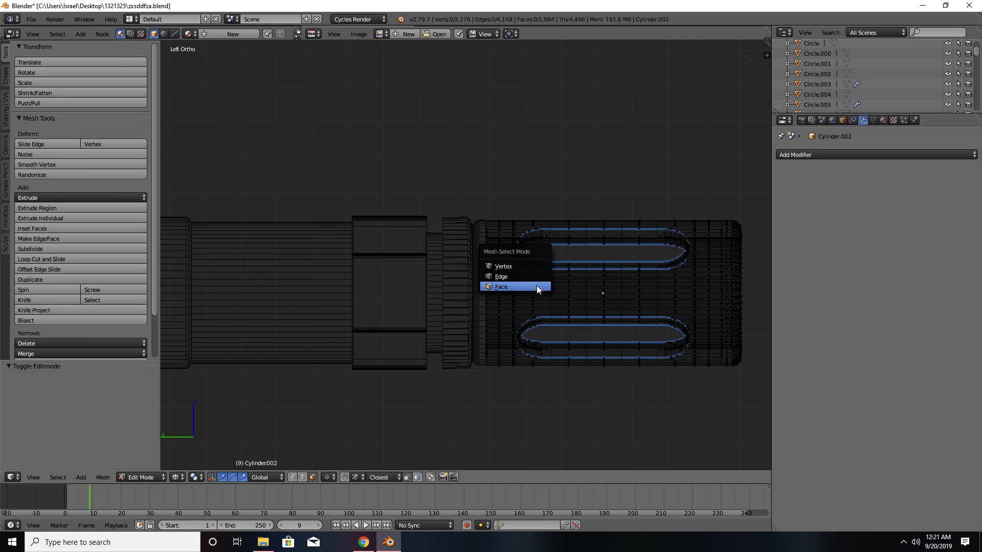
pyautogui.click(514, 265)
pyautogui.scroll(3, 512, 265)
pyautogui.scroll(2, 512, 265)
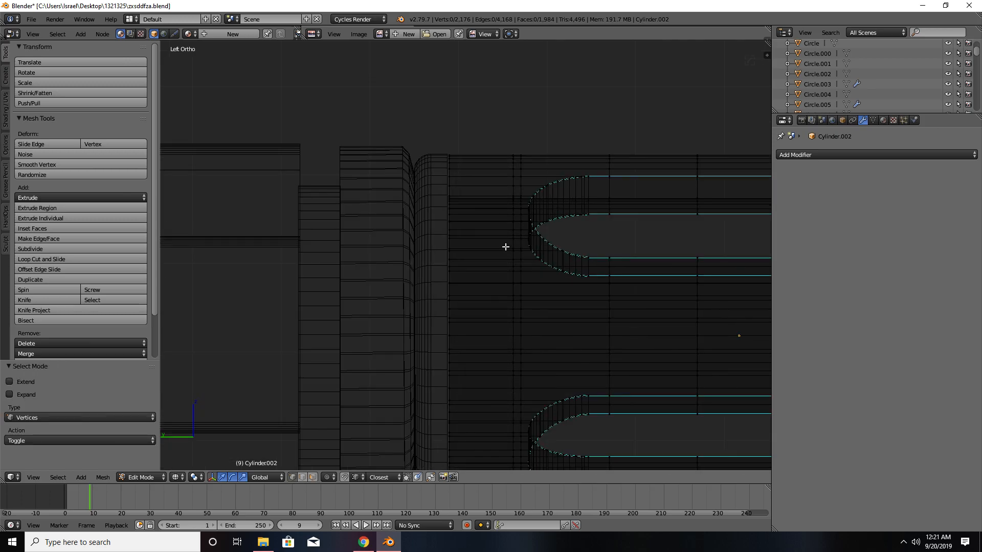
pyautogui.scroll(-3, 480, 228)
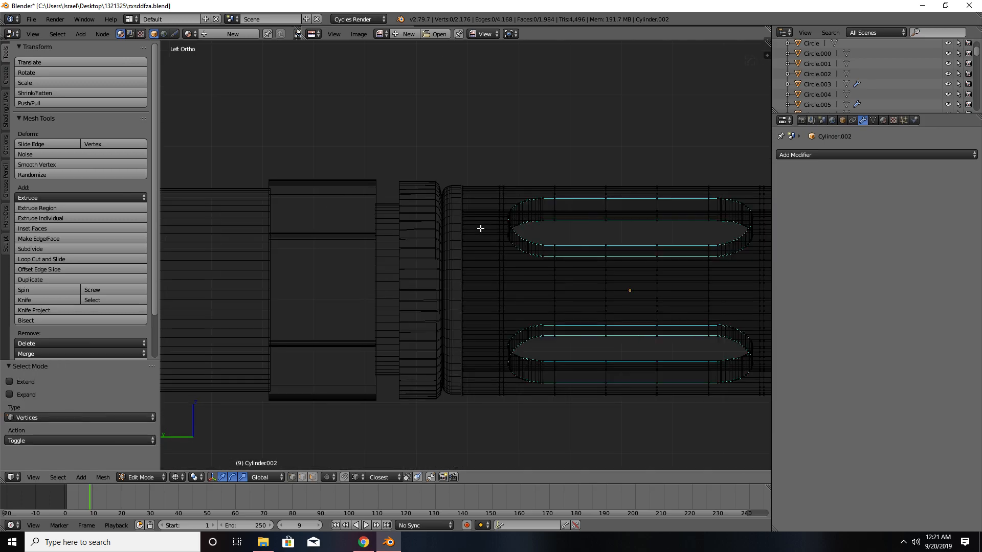
pyautogui.scroll(1, 481, 229)
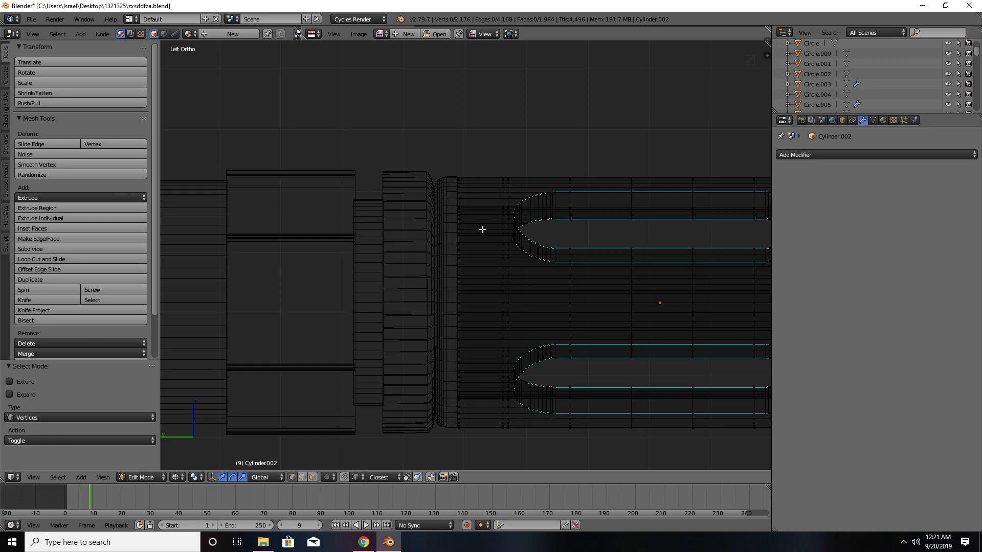
pyautogui.press('a')
pyautogui.moveTo(650, 295); pyautogui.dragTo(467, 181)
pyautogui.press('o')
pyautogui.moveTo(465, 292); pyautogui.dragTo(466, 243)
pyautogui.moveTo(476, 302)
pyautogui.mouseDown()
pyautogui.moveTo(623, 300)
pyautogui.moveTo(464, 178)
pyautogui.moveTo(466, 305)
pyautogui.mouseUp()
pyautogui.moveTo(601, 303)
pyautogui.mouseDown()
pyautogui.moveTo(623, 250)
pyautogui.moveTo(664, 202)
pyautogui.moveTo(649, 201)
pyautogui.mouseUp()
pyautogui.press('Tab')
pyautogui.press('z')
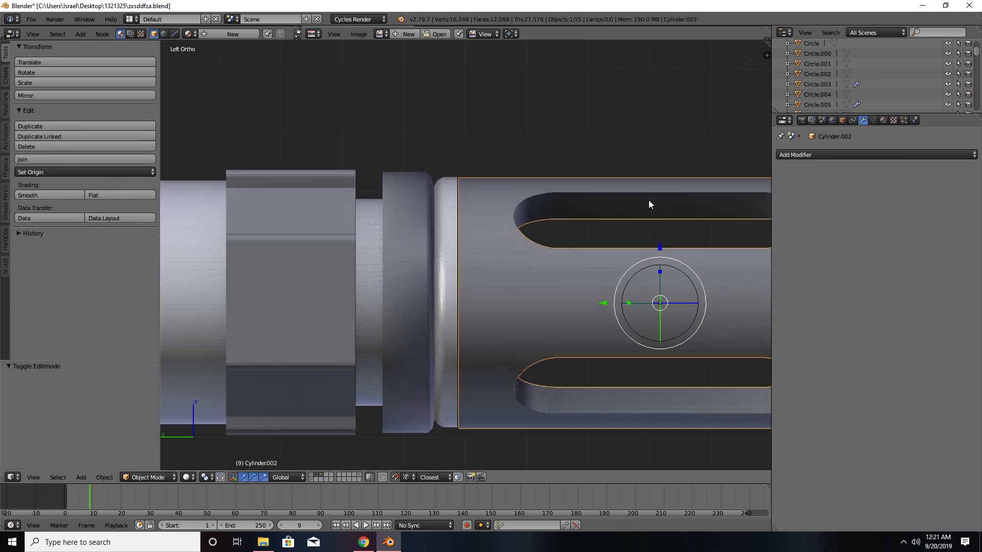
# - Move the slotted cylinder 0.000406 along Y against the barrel's end ring and deselect it
pyautogui.moveTo(600, 270); pyautogui.dragTo(597, 268)
pyautogui.scroll(-6, 597, 268)
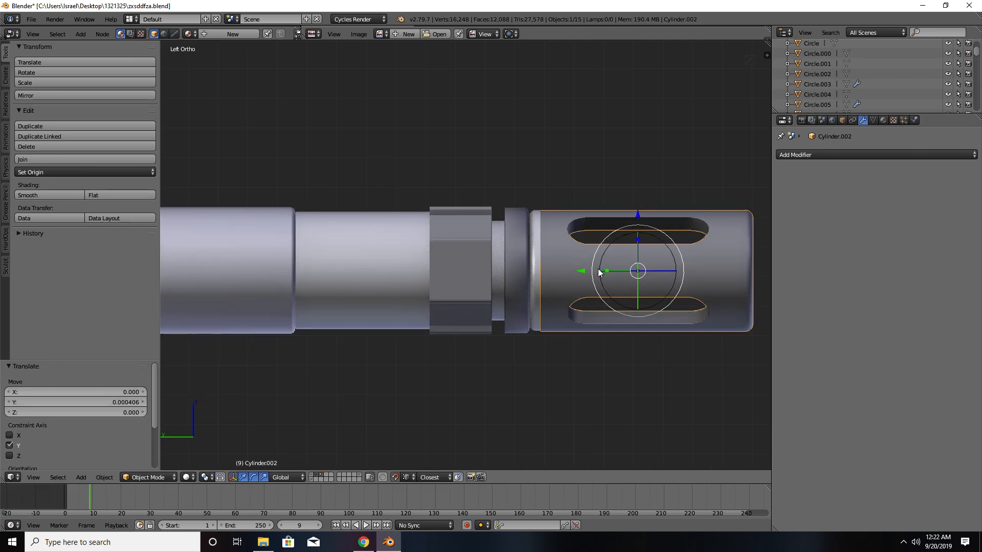
pyautogui.press('a')
# - Examine the barrel assembly from an angle and inspect the joint between the slotted cylinder and the barrel ring up close
pyautogui.scroll(-3, 588, 276)
pyautogui.scroll(2, 551, 302)
pyautogui.moveTo(556, 305); pyautogui.dragTo(460, 319, button='middle')
pyautogui.scroll(-2, 461, 318)
pyautogui.scroll(4, 469, 306)
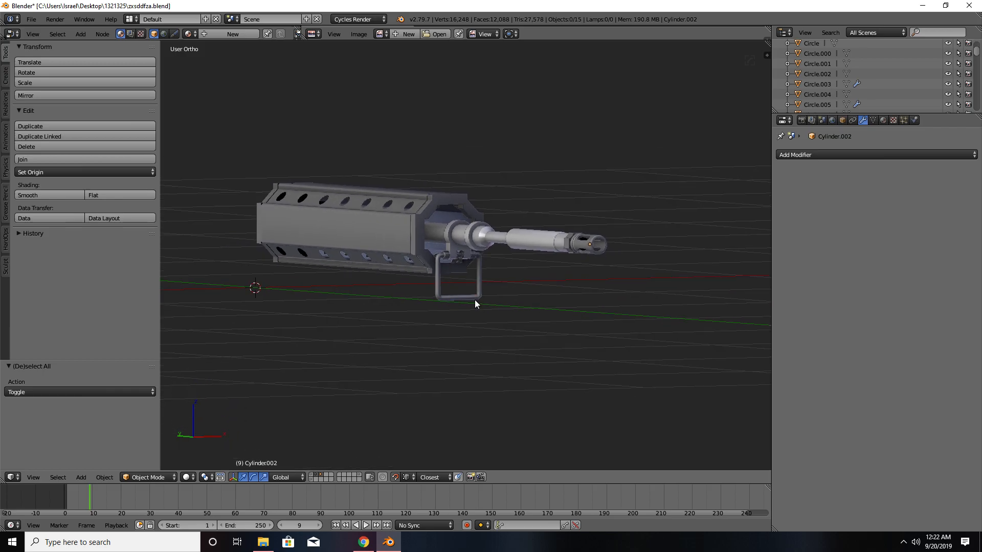
pyautogui.moveTo(472, 298); pyautogui.dragTo(476, 346, button='middle')
pyautogui.scroll(4, 475, 346)
pyautogui.keyDown('shift'); pyautogui.moveTo(520, 277); pyautogui.dragTo(419, 365, button='middle'); pyautogui.keyUp('shift')
pyautogui.scroll(4, 432, 367)
pyautogui.keyDown('shift'); pyautogui.moveTo(507, 264); pyautogui.dragTo(360, 360, button='middle'); pyautogui.keyUp('shift')
pyautogui.scroll(3, 384, 315)
# - Select the slotted cylinder and, in right orthographic view, adjust it along Y until its open end sits flush with the barrel ring
pyautogui.rightClick(412, 266)
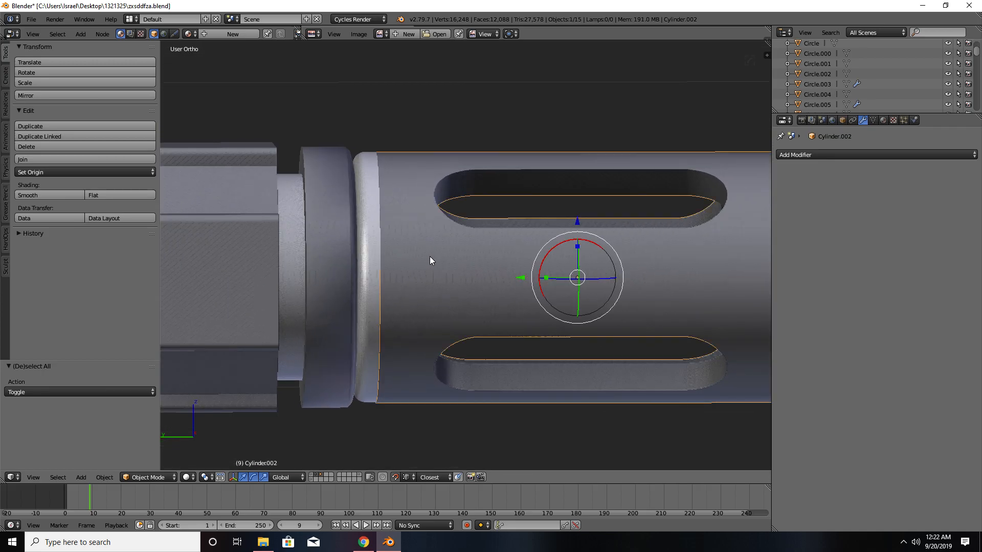
pyautogui.press('KP_1')
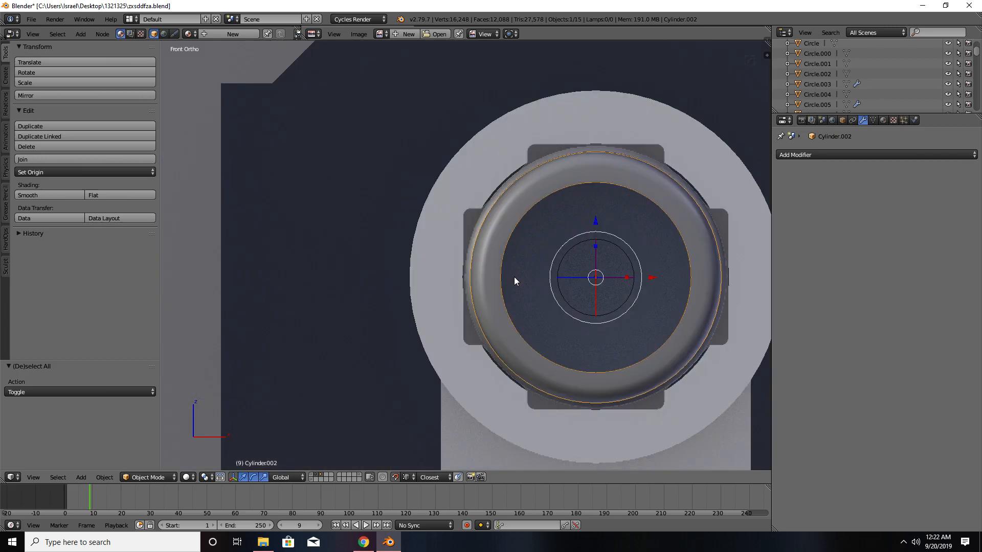
pyautogui.press('KP_3')
pyautogui.press('KP_5')
pyautogui.press('KP_5')
pyautogui.scroll(-3, 517, 290)
pyautogui.keyDown('shift'); pyautogui.moveTo(518, 293); pyautogui.dragTo(364, 288, button='middle'); pyautogui.keyUp('shift')
pyautogui.scroll(3, 362, 287)
pyautogui.keyDown('shift'); pyautogui.moveTo(519, 281); pyautogui.dragTo(375, 278, button='middle'); pyautogui.keyUp('shift')
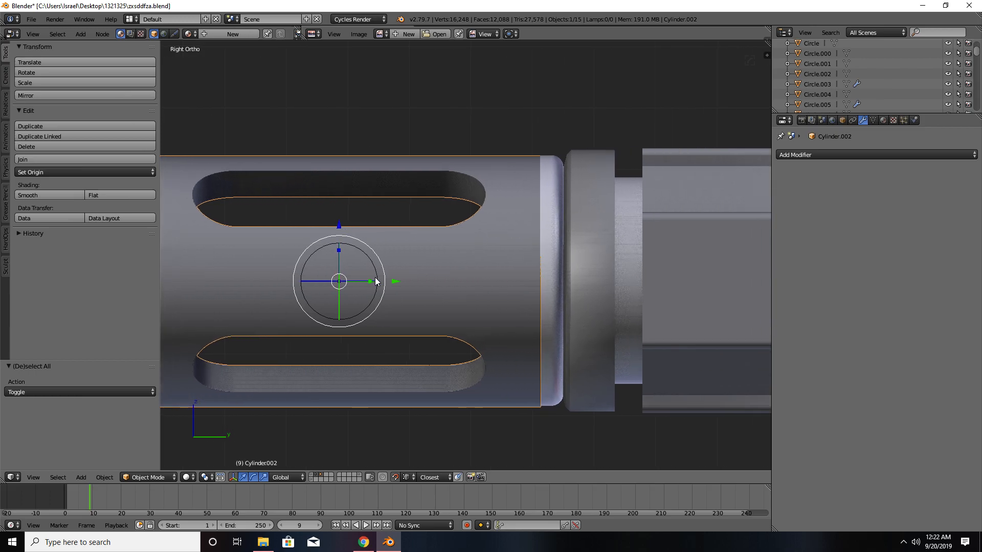
pyautogui.moveTo(394, 280); pyautogui.dragTo(542, 165)
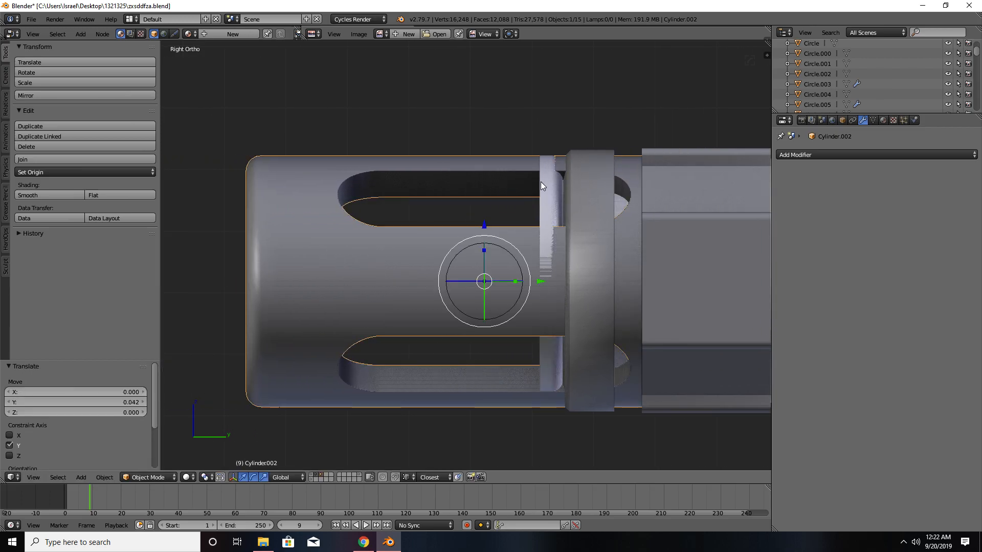
pyautogui.moveTo(540, 284); pyautogui.dragTo(539, 160)
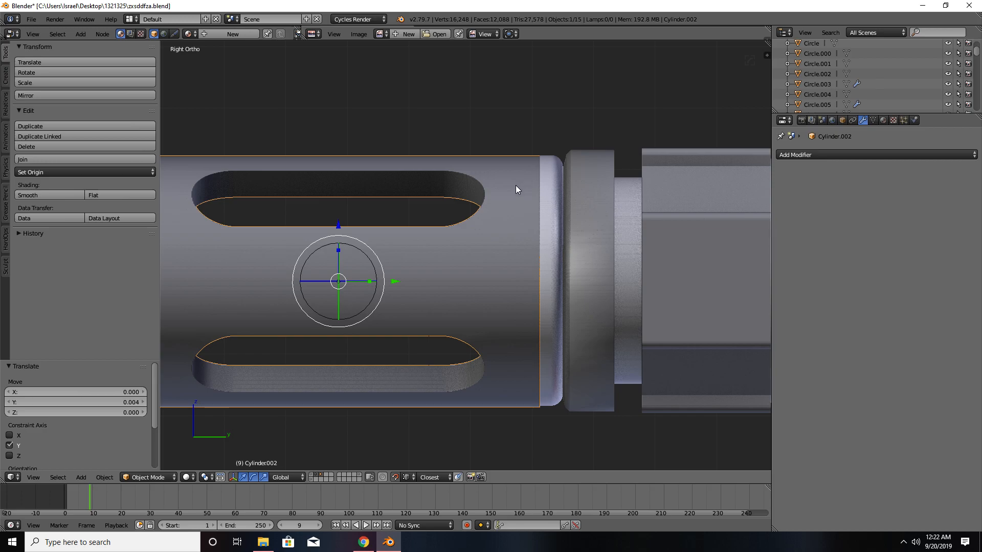
# - Scale the slotted cylinder by 0.886 and back up by 1.128 to match the barrel ring, nudging it along Y before deselecting it
pyautogui.press('s')
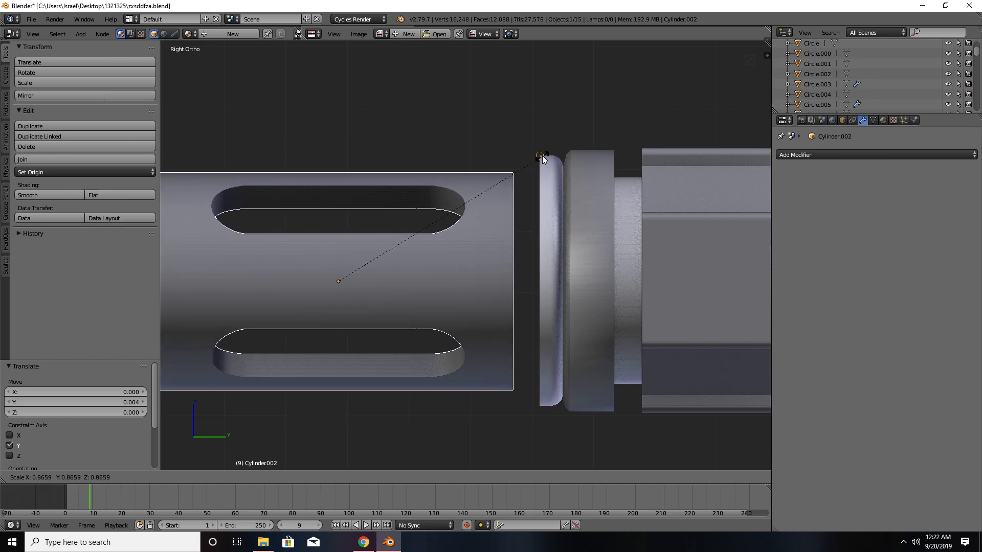
pyautogui.click(540, 147)
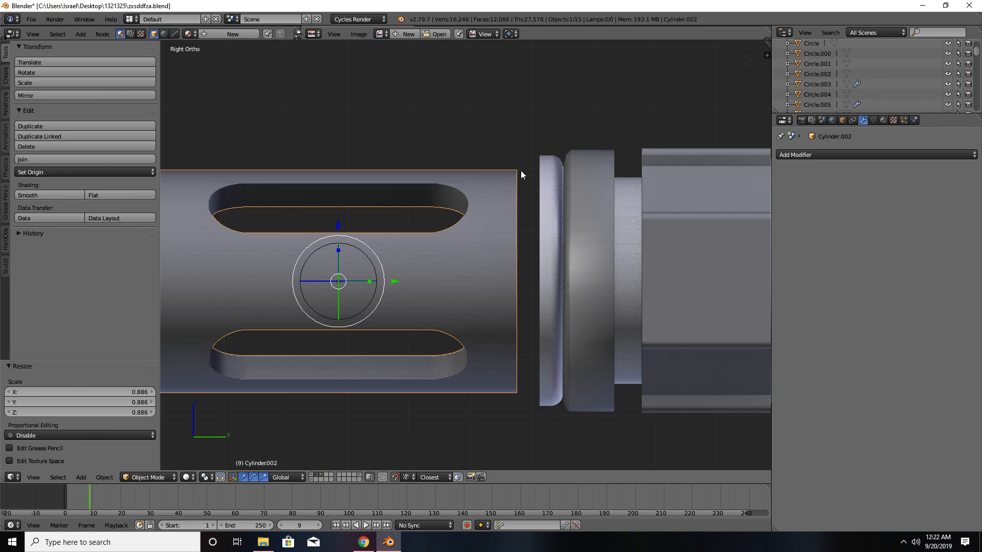
pyautogui.press('s')
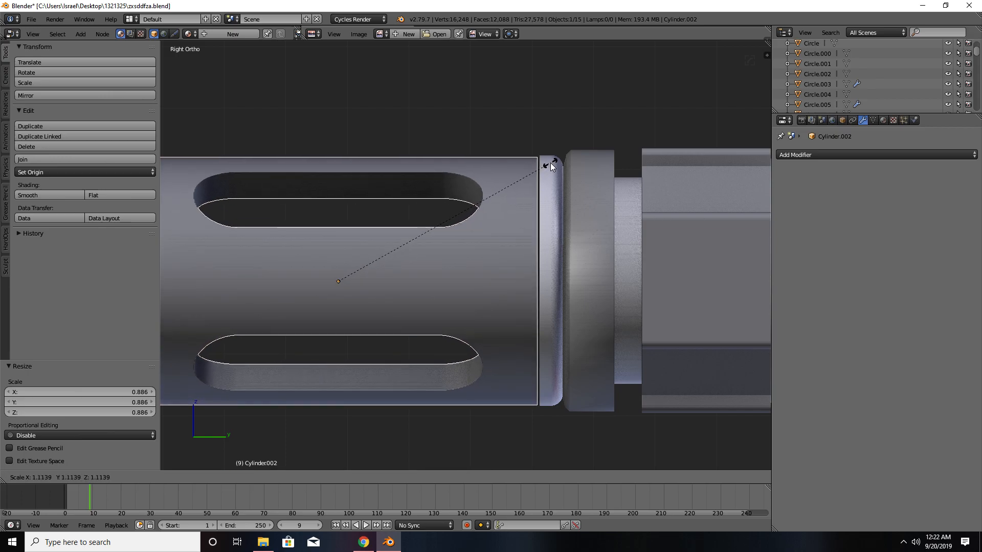
pyautogui.click(563, 123)
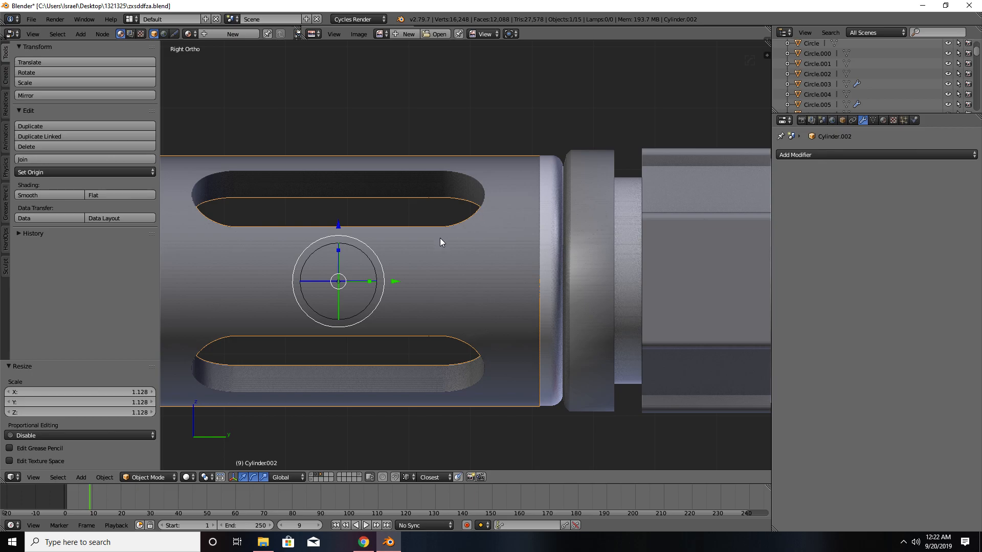
pyautogui.moveTo(400, 279); pyautogui.dragTo(397, 280)
pyautogui.press('a')
# - Review the whole barrel assembly with its muzzle piece from the left and from an angle, in orthographic and perspective views
pyautogui.scroll(-5, 397, 279)
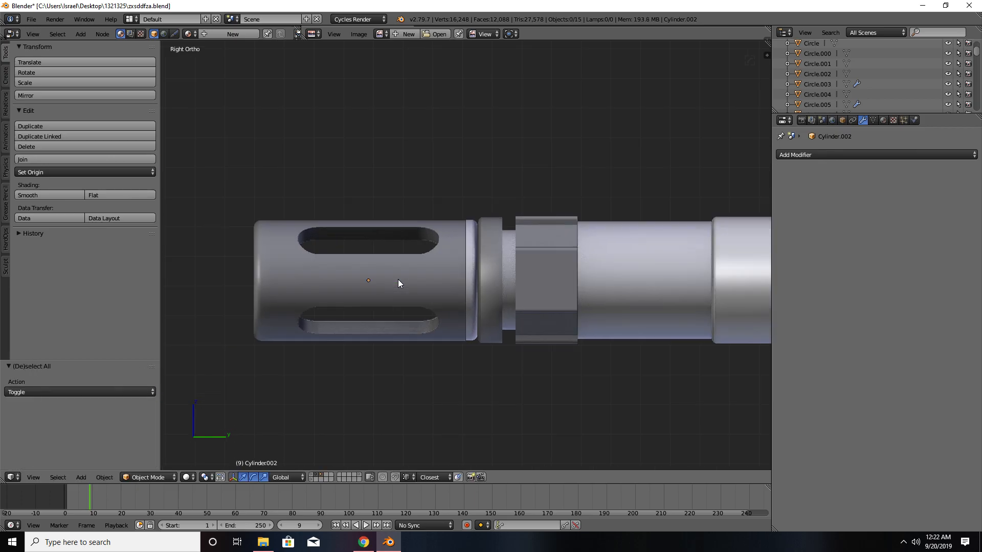
pyautogui.moveTo(368, 301); pyautogui.dragTo(590, 296, button='middle')
pyautogui.scroll(-4, 590, 299)
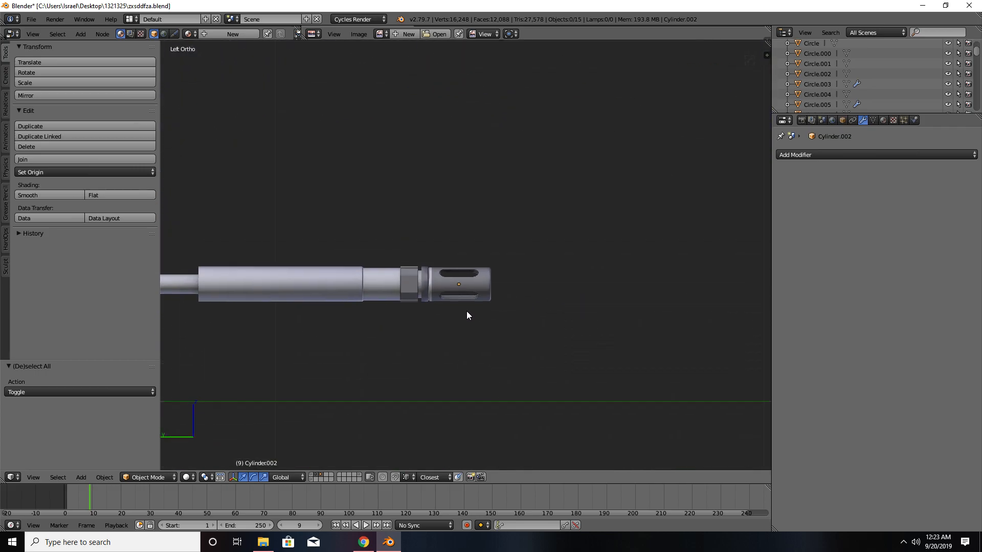
pyautogui.scroll(-2, 574, 287)
pyautogui.scroll(3, 572, 292)
pyautogui.keyDown('shift'); pyautogui.moveTo(596, 285); pyautogui.dragTo(664, 277, button='middle'); pyautogui.keyUp('shift')
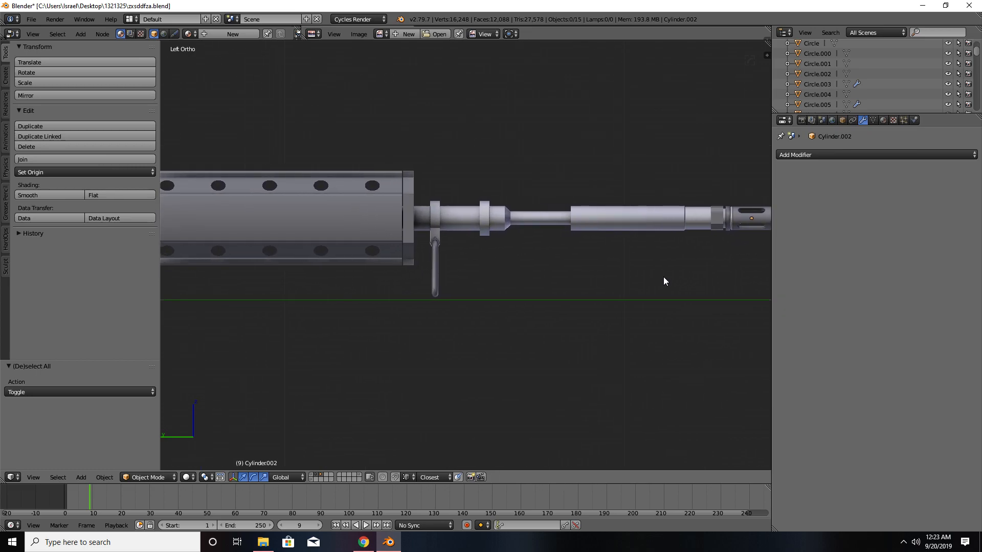
pyautogui.scroll(-2, 570, 290)
pyautogui.keyDown('shift'); pyautogui.moveTo(564, 284); pyautogui.dragTo(502, 296, button='middle'); pyautogui.keyUp('shift')
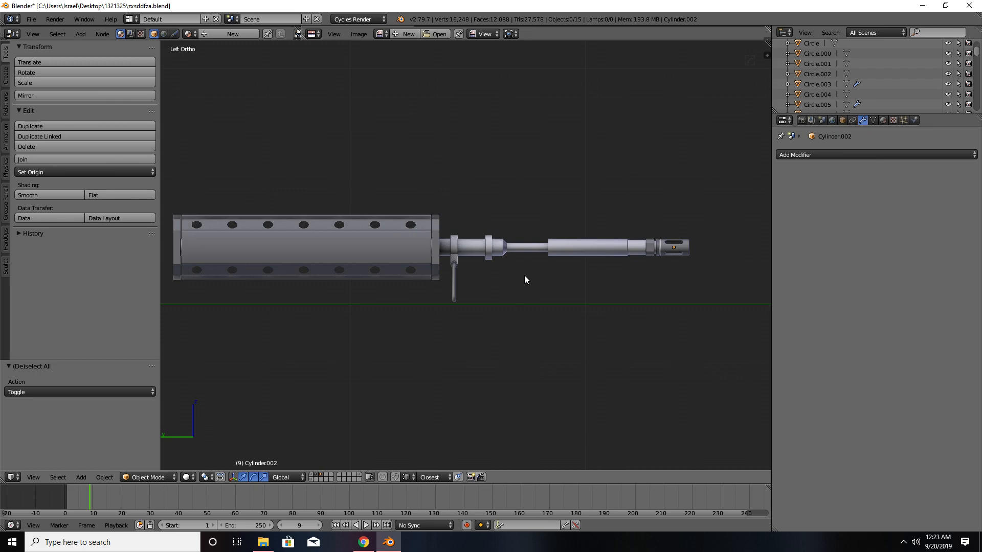
pyautogui.moveTo(612, 293); pyautogui.dragTo(538, 299, button='middle')
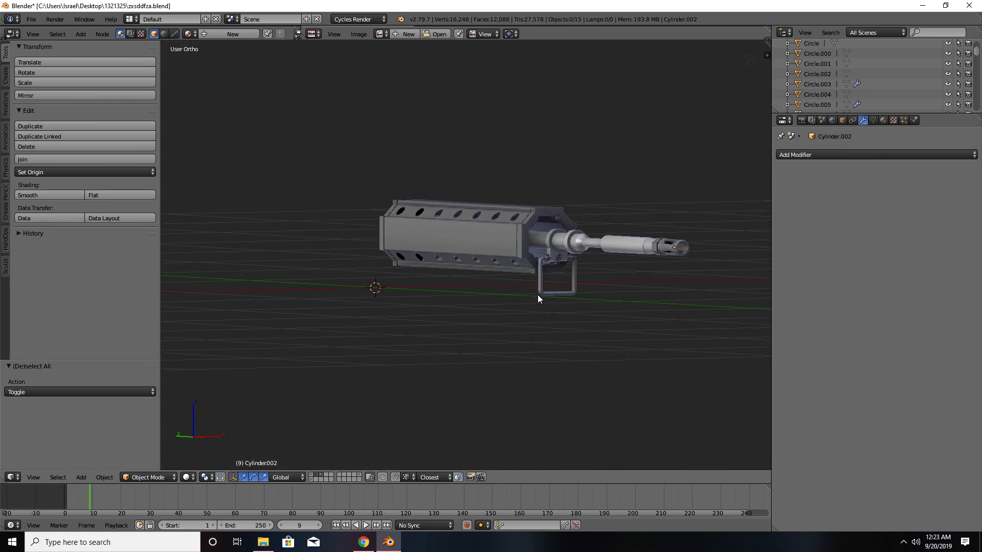
pyautogui.press('KP_5')
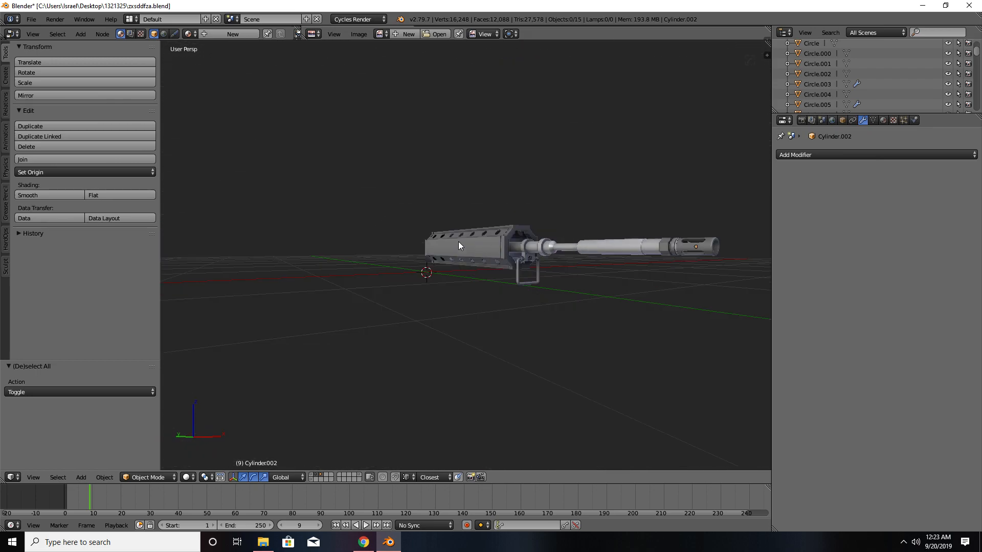
pyautogui.scroll(5, 441, 272)
pyautogui.moveTo(526, 273)
pyautogui.mouseDown(button='middle')
pyautogui.moveTo(535, 273)
pyautogui.moveTo(419, 271)
pyautogui.moveTo(612, 269)
pyautogui.moveTo(521, 282)
pyautogui.mouseUp(button='middle')
pyautogui.scroll(-3, 521, 281)
pyautogui.moveTo(580, 299)
pyautogui.mouseDown(button='middle')
pyautogui.moveTo(429, 296)
pyautogui.moveTo(590, 294)
pyautogui.moveTo(608, 310)
pyautogui.moveTo(579, 293)
pyautogui.mouseUp(button='middle')
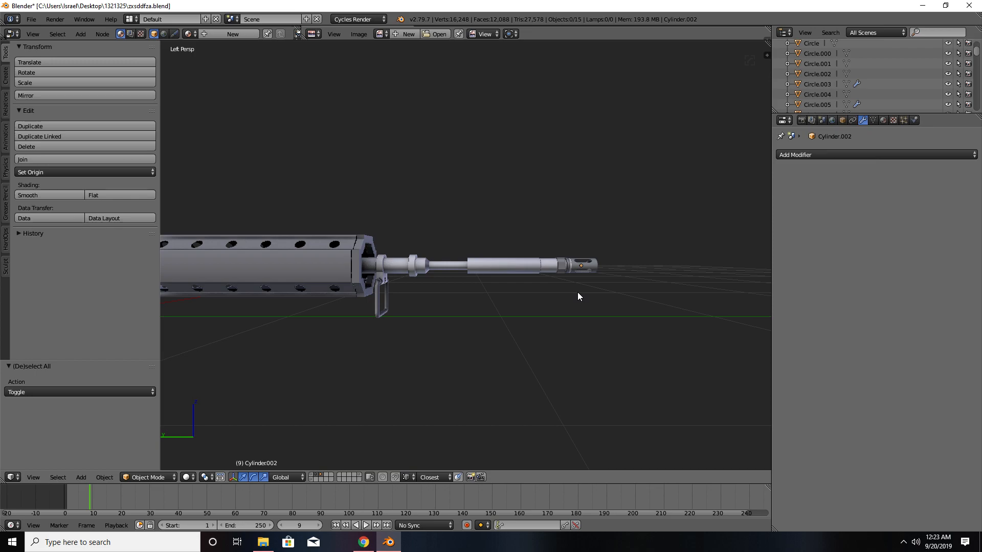
pyautogui.press('KP_5')
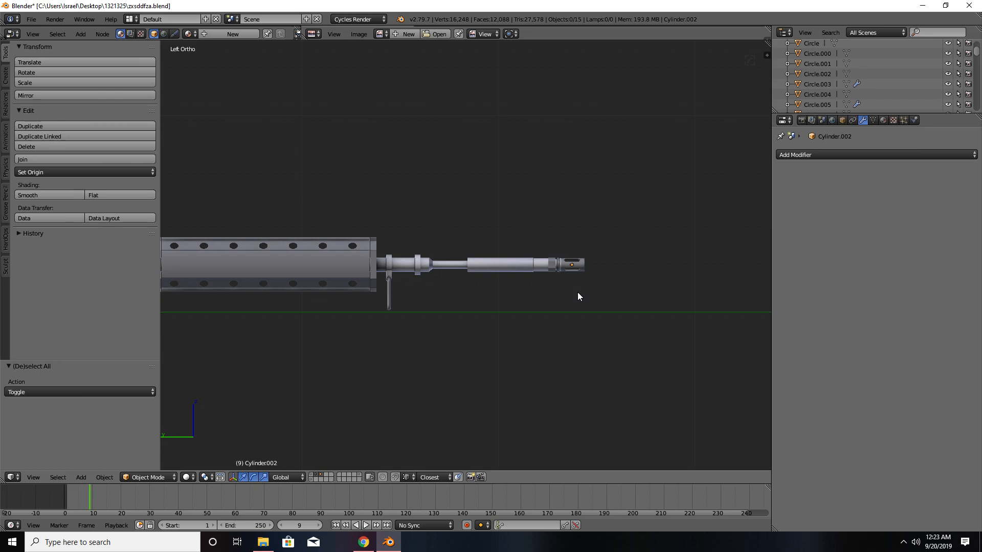